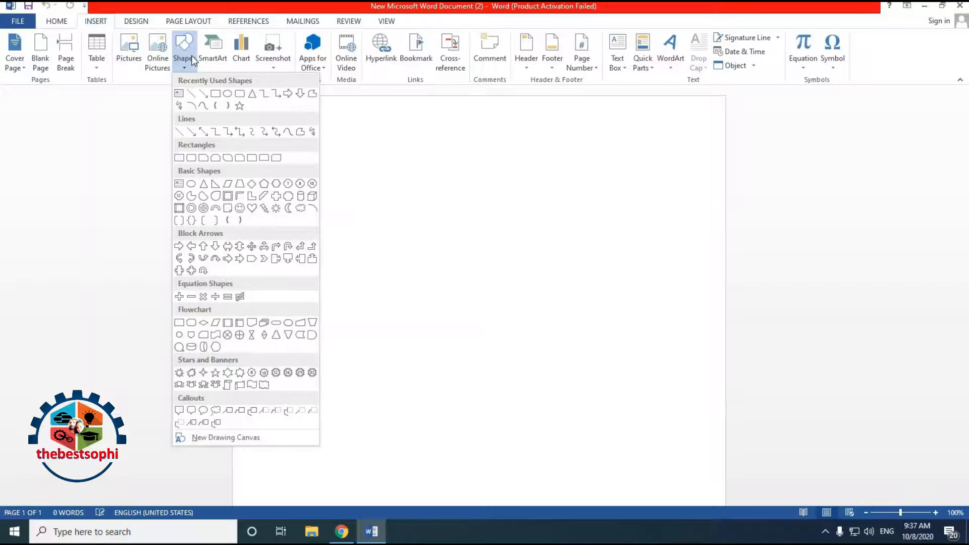
Step: Draw a rectangle about 0.84 in high and 8.49 in wide across the top of the page, flush with its edges
click(216, 95)
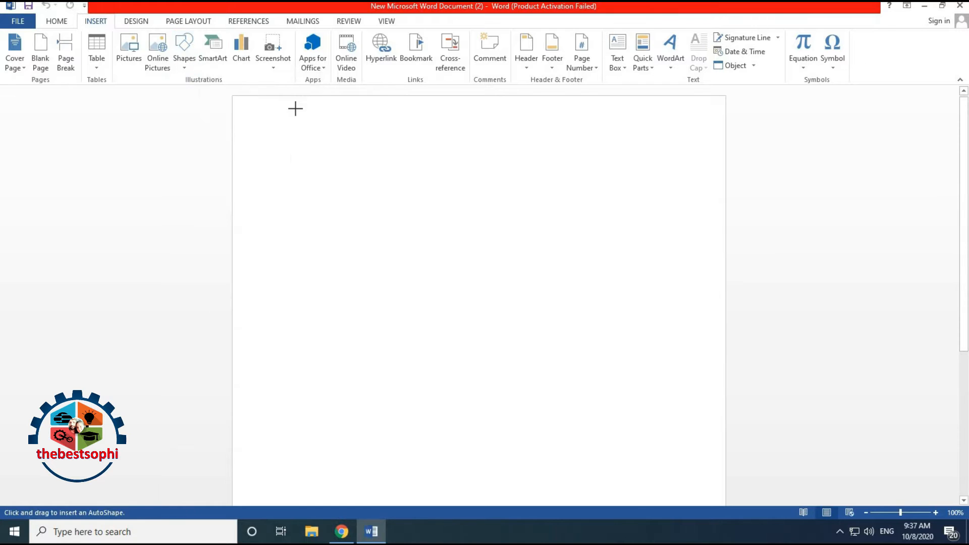
drag(385, 121, 726, 144)
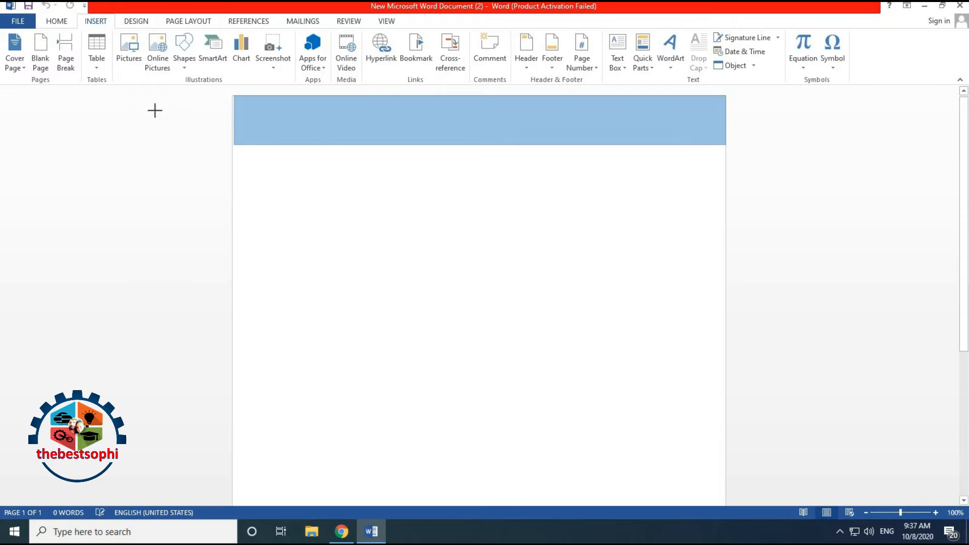
click(235, 122)
click(235, 122)
drag(232, 120, 233, 120)
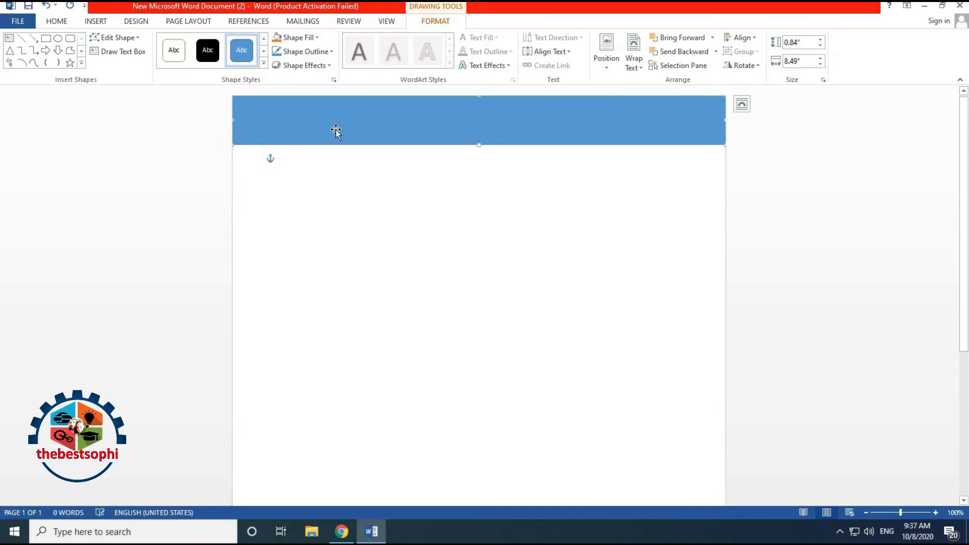
Step: Fill the header rectangle with the standard red color
click(263, 63)
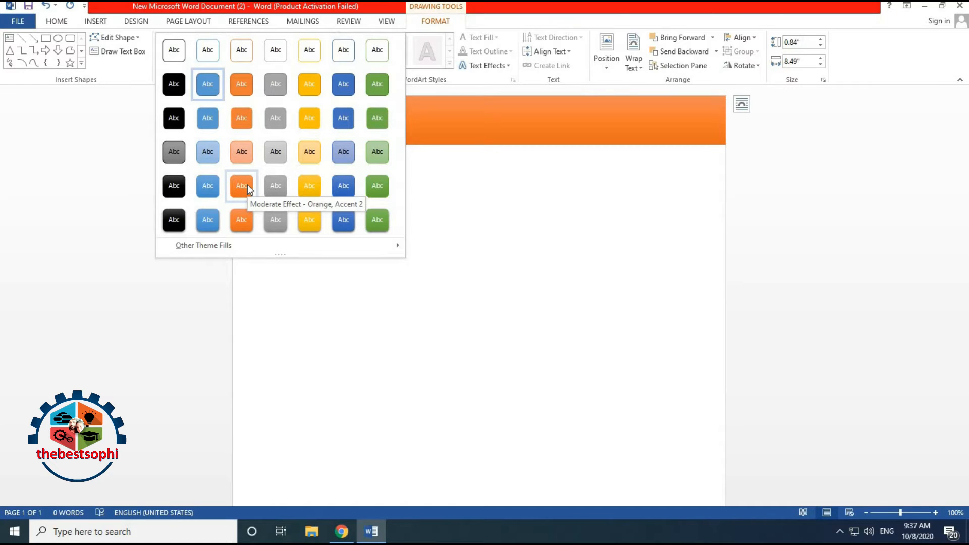
click(518, 227)
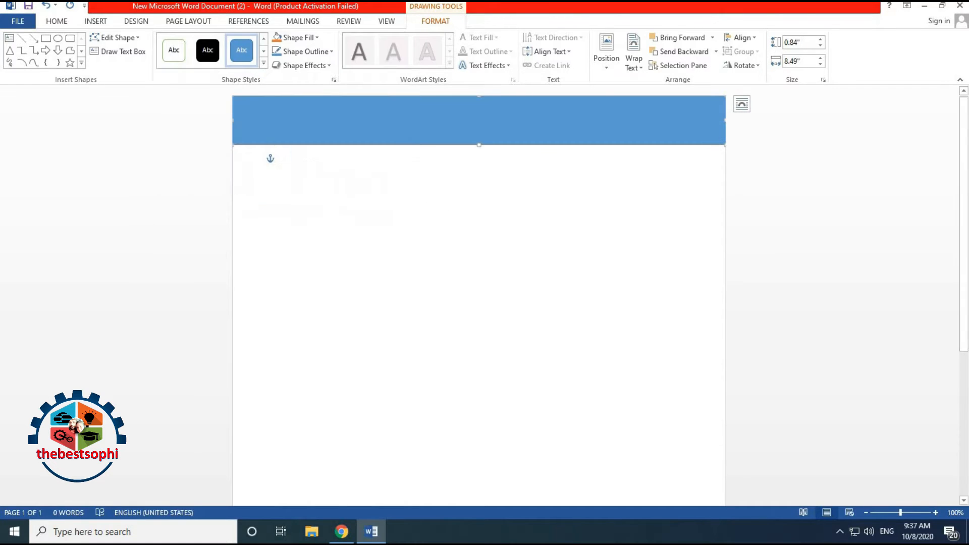
click(295, 40)
click(288, 132)
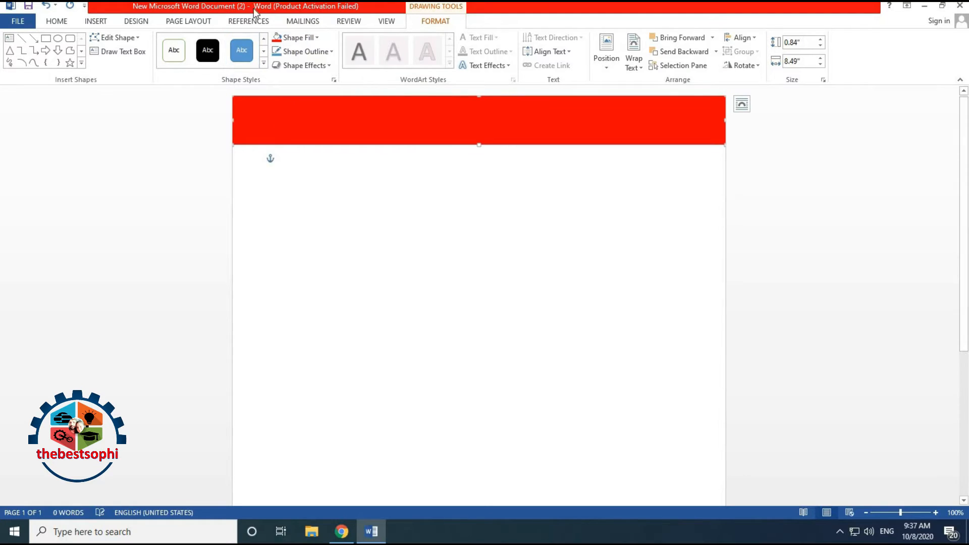
Step: Duplicate the red rectangle slightly up and to the left, and reduce the copy's height to about 0.65 in
drag(277, 134, 282, 137)
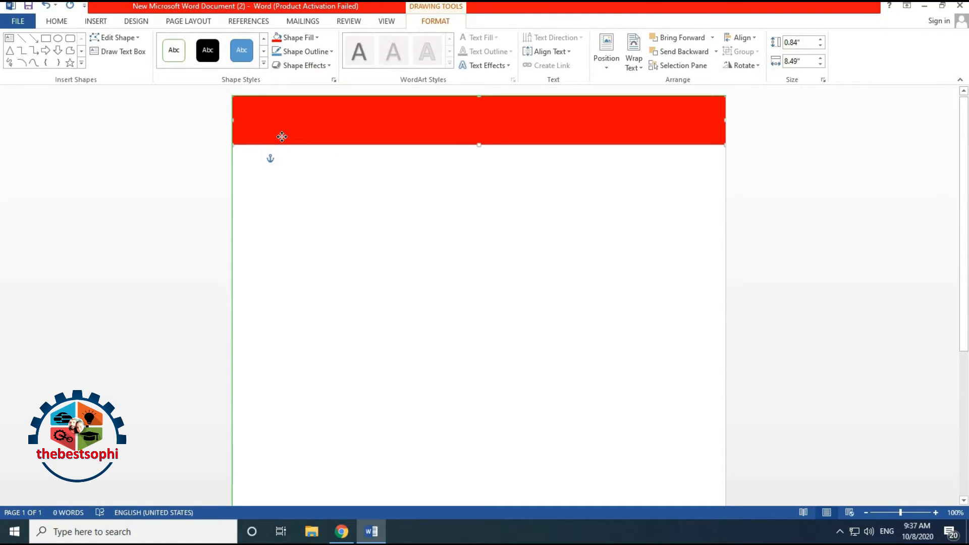
drag(282, 143, 409, 119)
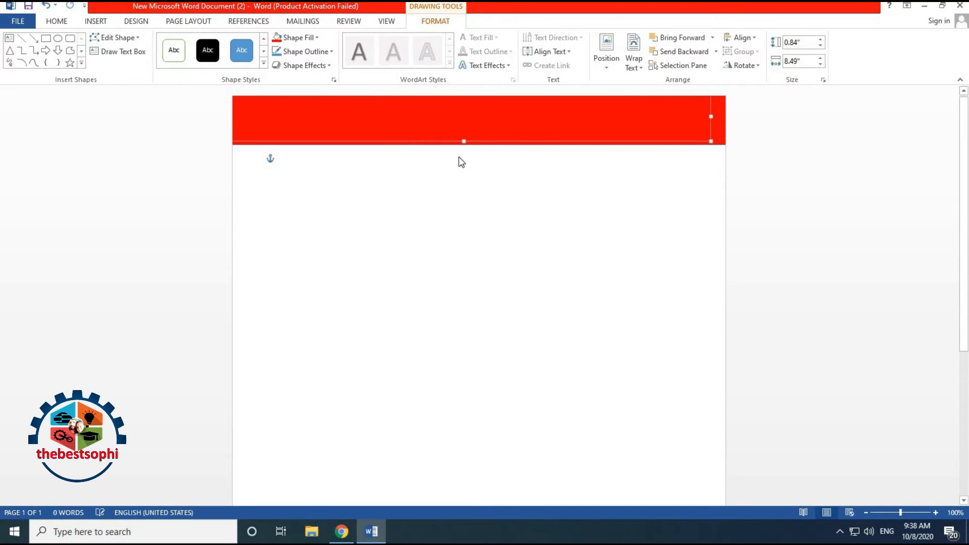
drag(462, 142, 460, 129)
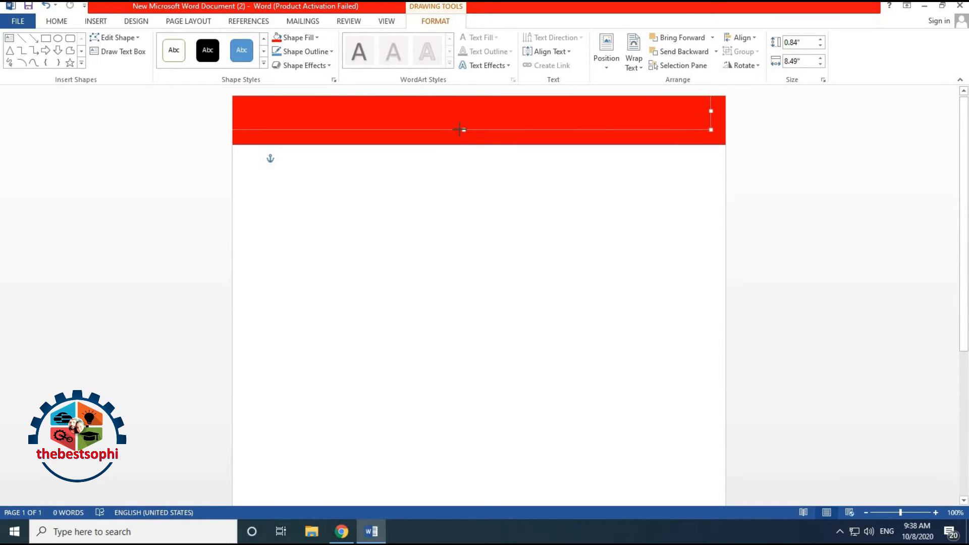
Step: Fill the copied rectangle with standard dark blue and widen it to about 8.73 in to reach the right page edge
click(298, 37)
click(360, 133)
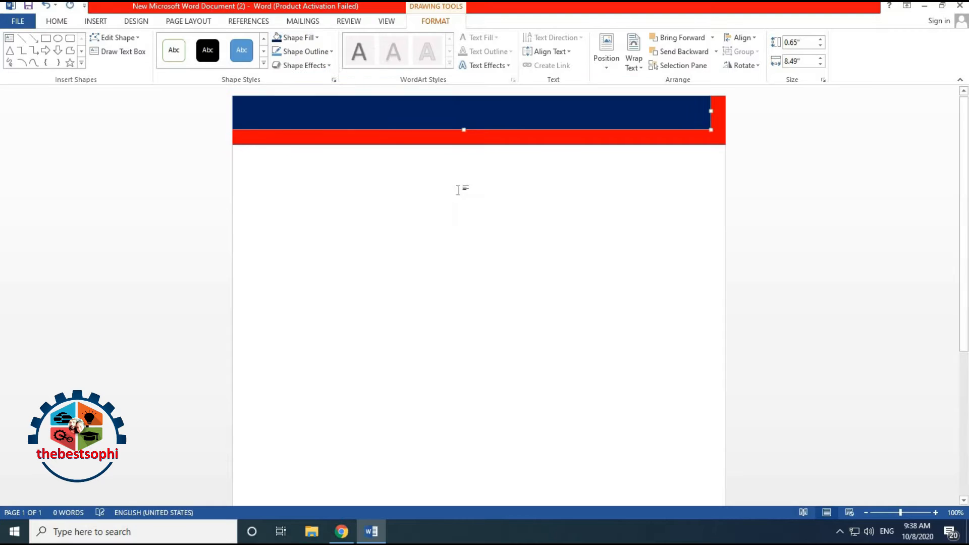
drag(712, 110, 725, 110)
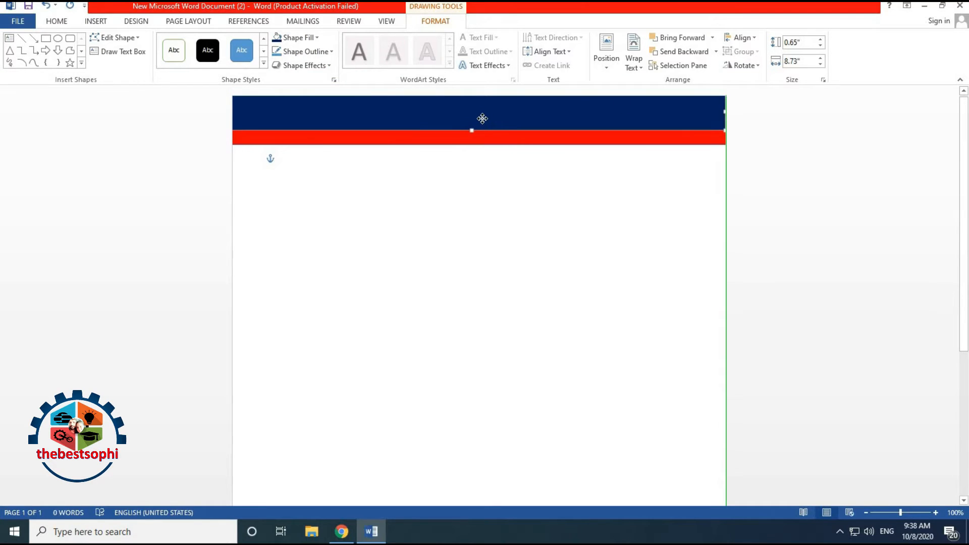
Step: Extend the dark blue bar to about 0.79 in high and place a duplicate of it slightly higher
drag(474, 130, 463, 218)
drag(463, 218, 469, 104)
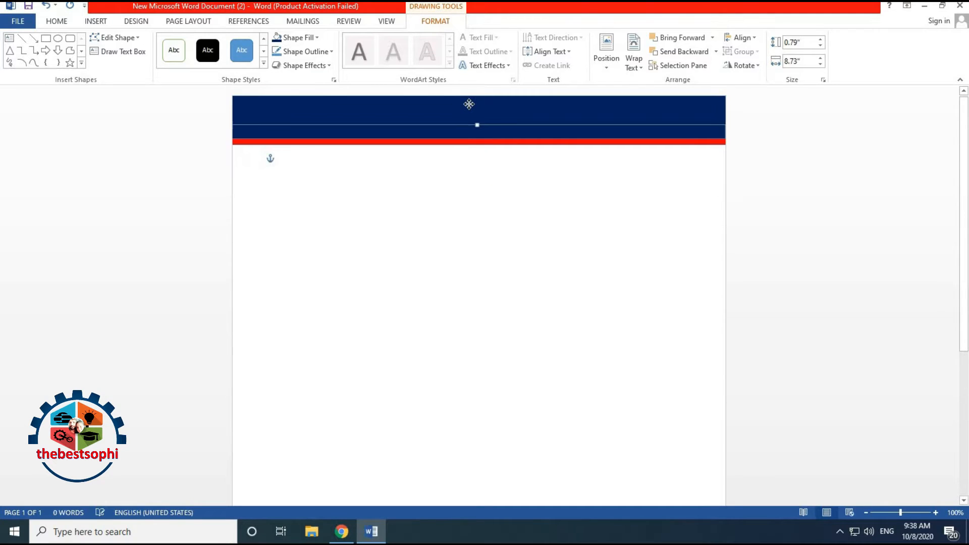
Step: Fill the lower duplicate bar with yellow and extend the dark blue bar to about 0.96 in high, leaving a thin yellow stripe
click(297, 37)
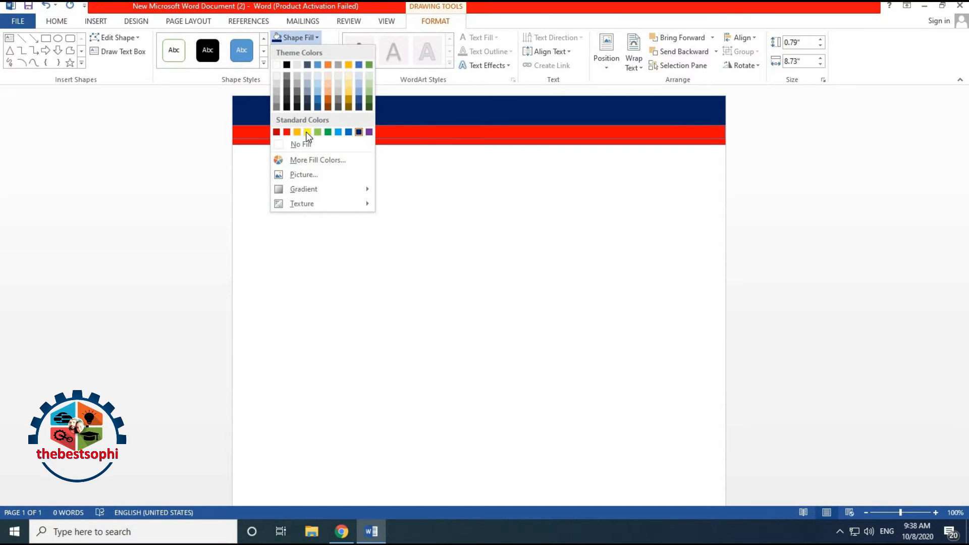
click(307, 132)
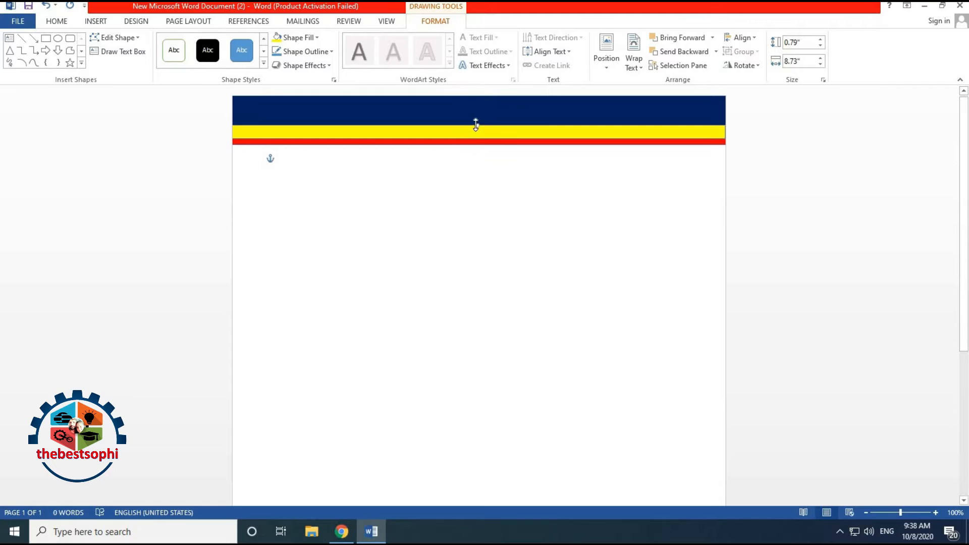
drag(475, 126, 476, 135)
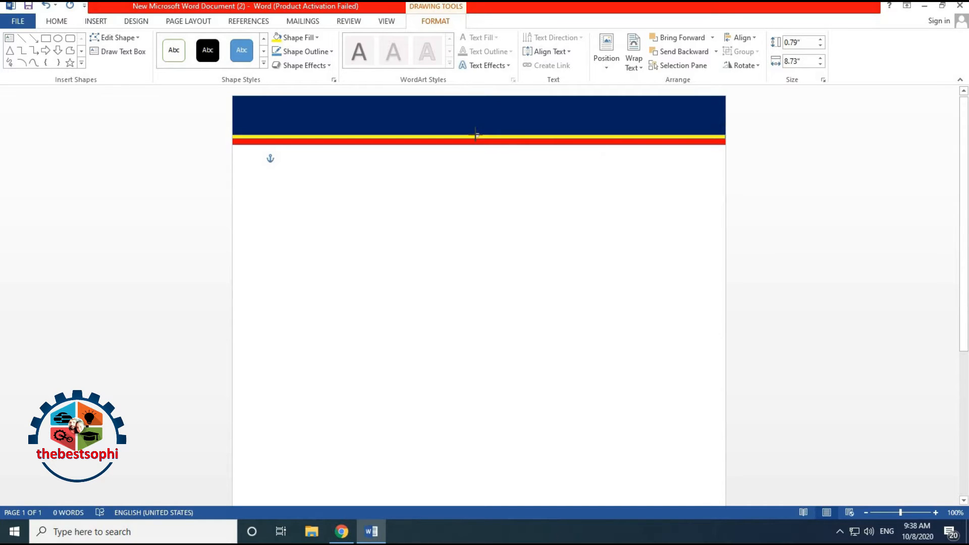
click(522, 201)
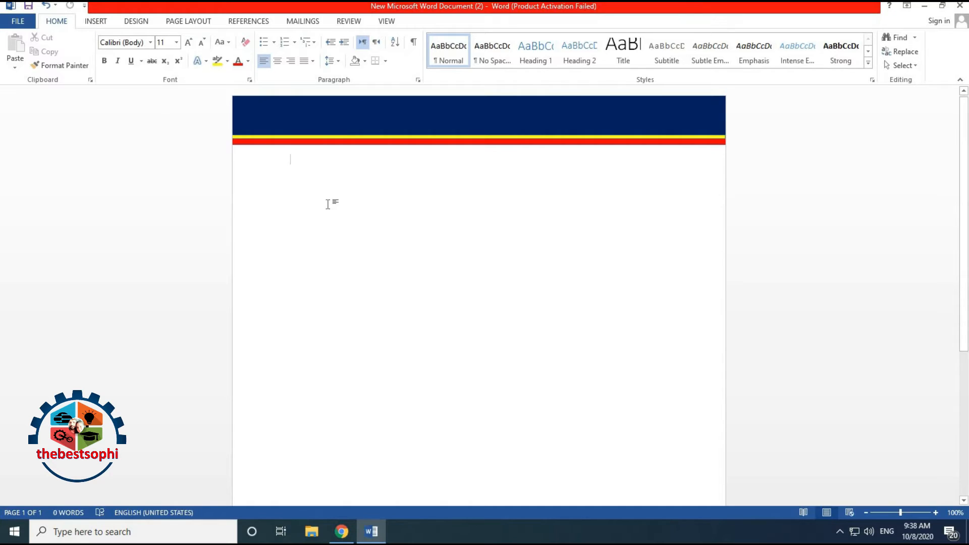
Step: Select the dark blue, yellow and red header bars together and group them into one object
click(353, 117)
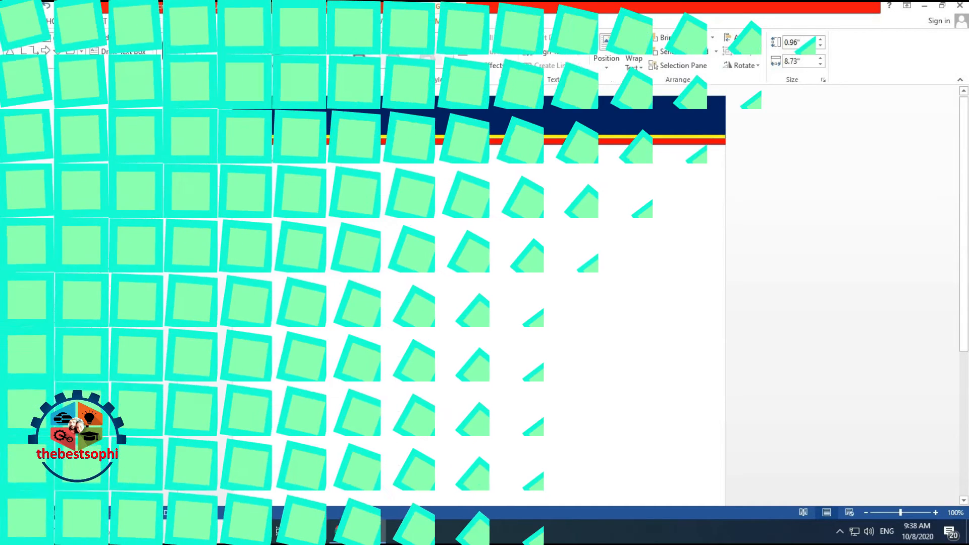
shift+click(265, 142)
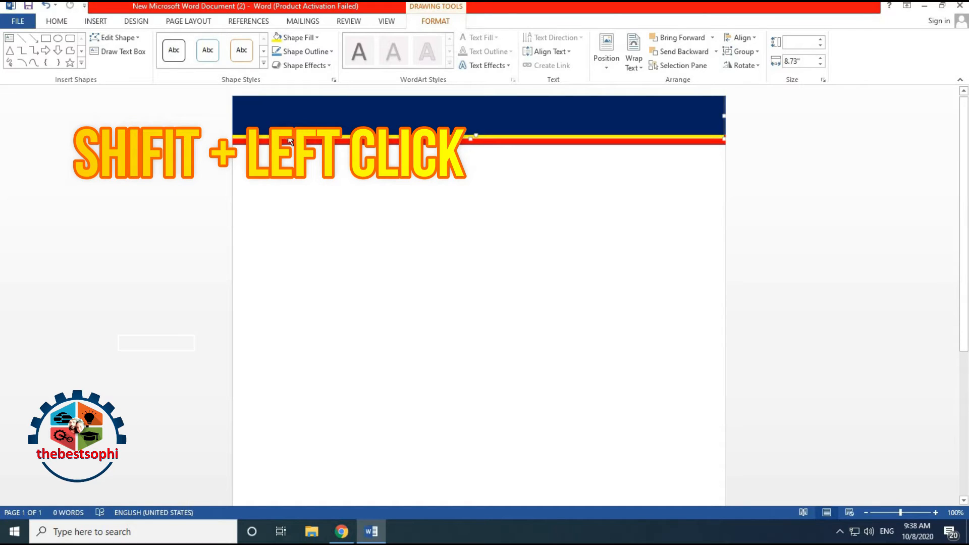
shift+click(710, 145)
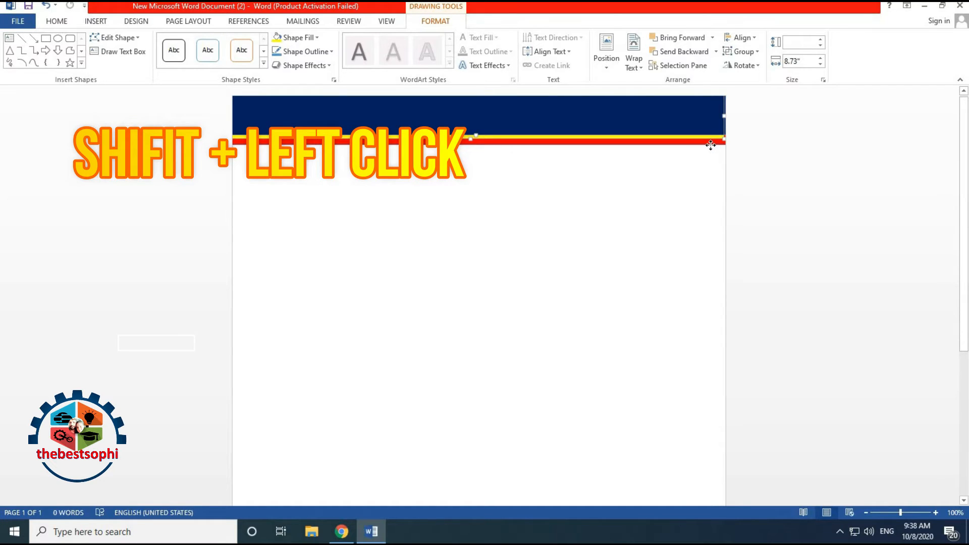
right_click(664, 125)
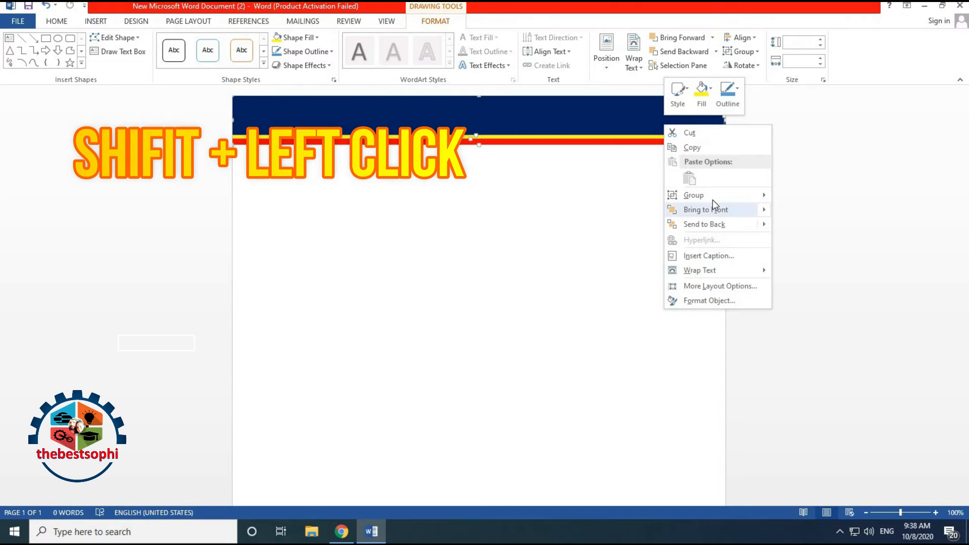
mouse_move(712, 196)
click(790, 198)
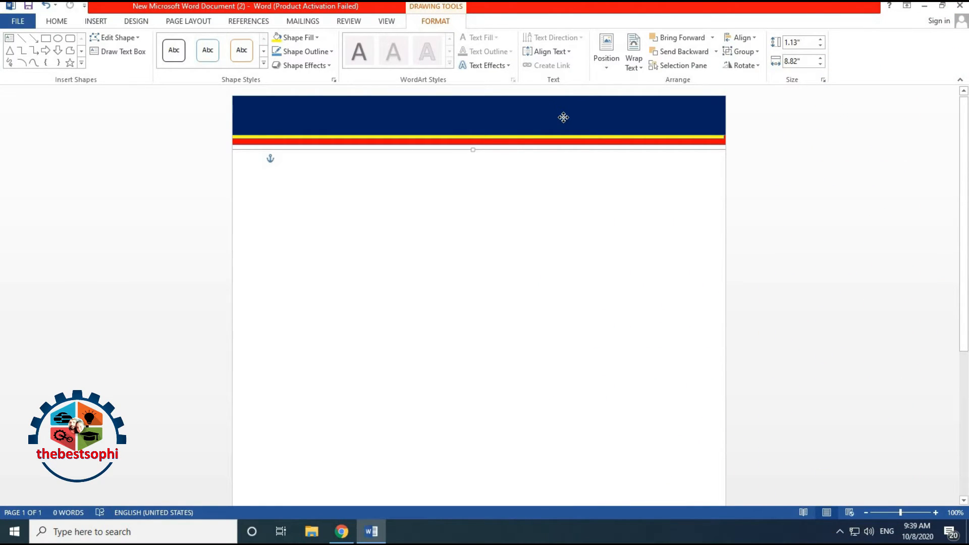
Step: Duplicate the grouped header banner to the middle of the page and rotate the copy 180 degrees
drag(563, 117, 574, 298)
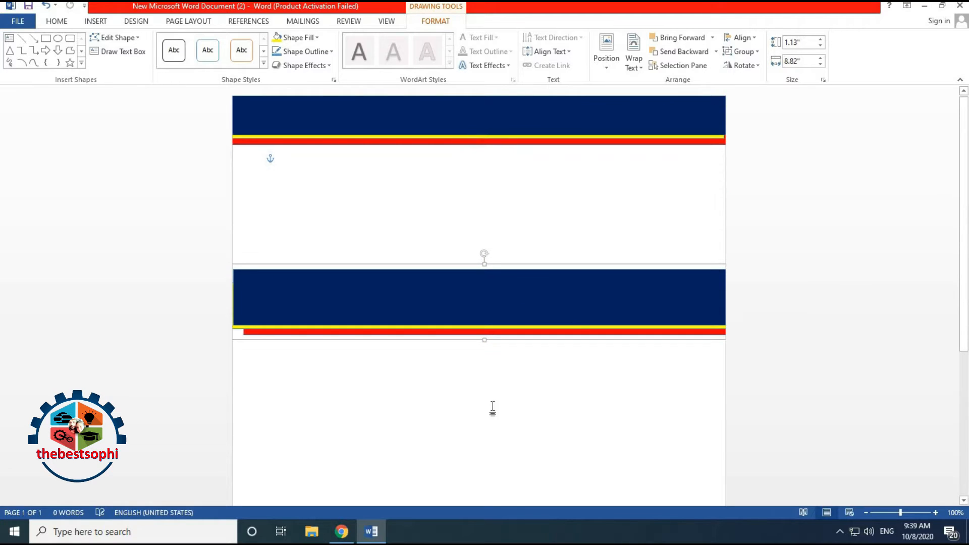
drag(485, 252, 487, 408)
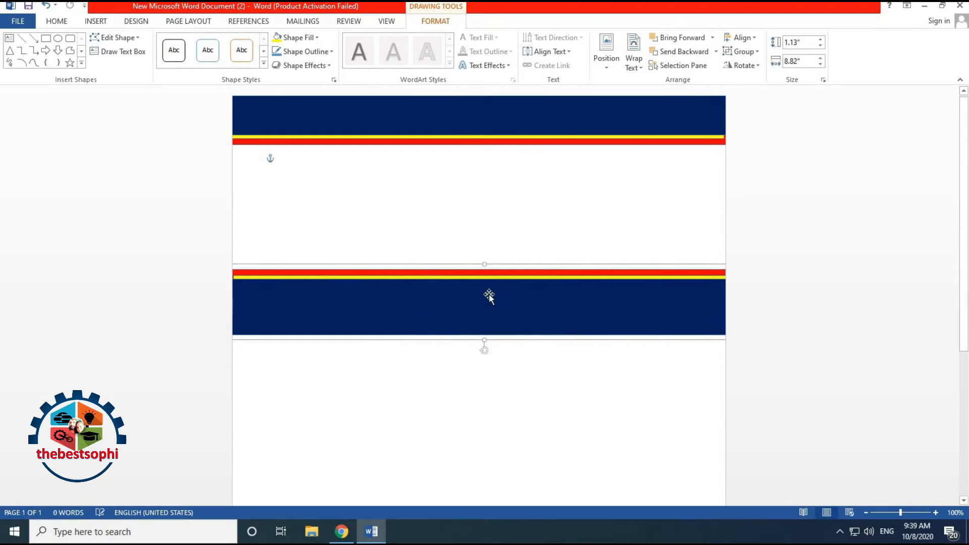
Step: Move the flipped banner copy down to the bottom of the page as a footer
drag(495, 316, 489, 473)
scroll(457, 345, down, 3)
scroll(454, 342, down, 3)
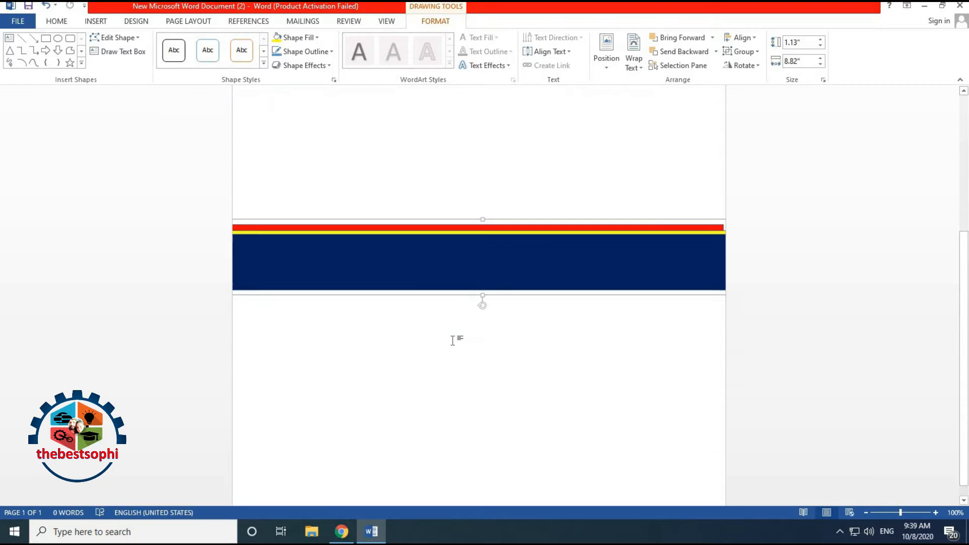
drag(490, 250, 481, 470)
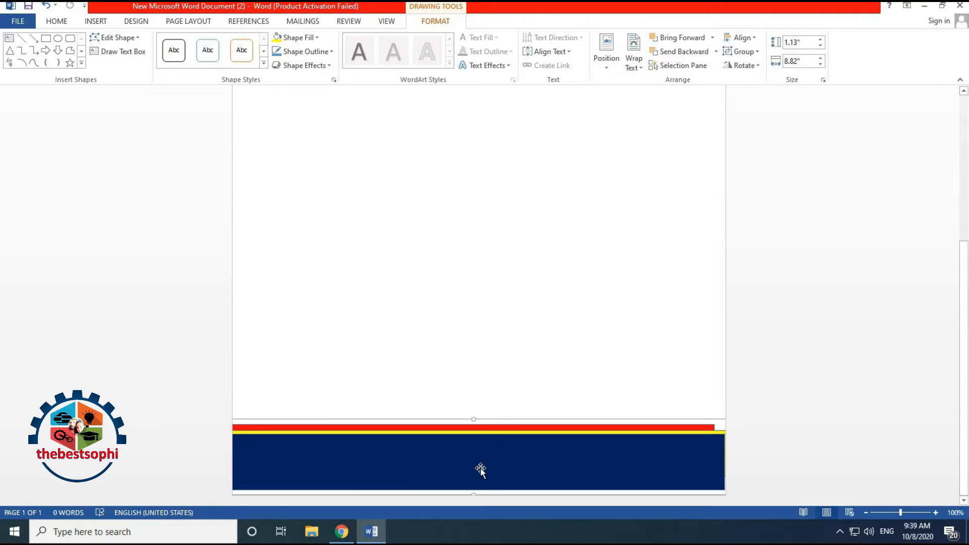
click(809, 390)
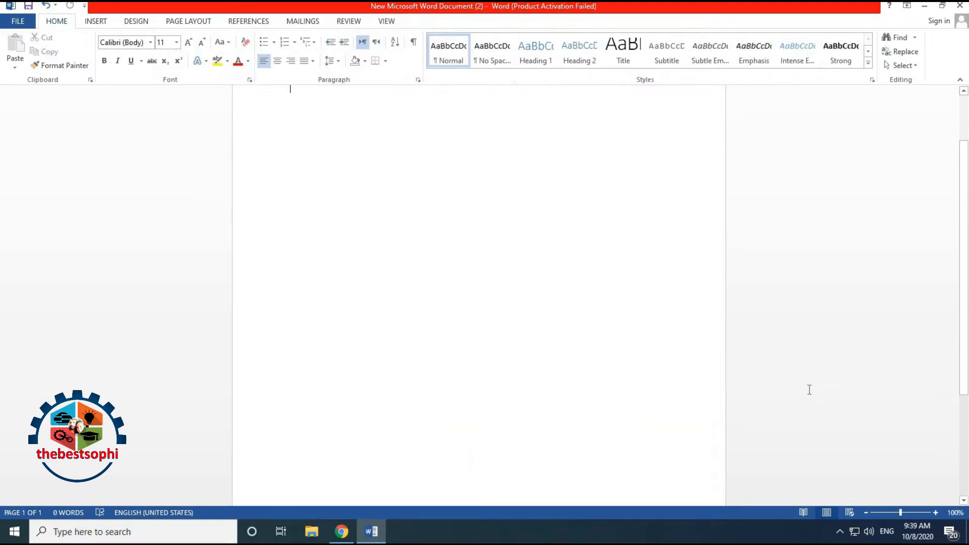
Step: Shift the footer banner to the right and slightly up to bring its uneven left ends onto the page
click(708, 464)
drag(713, 463, 712, 426)
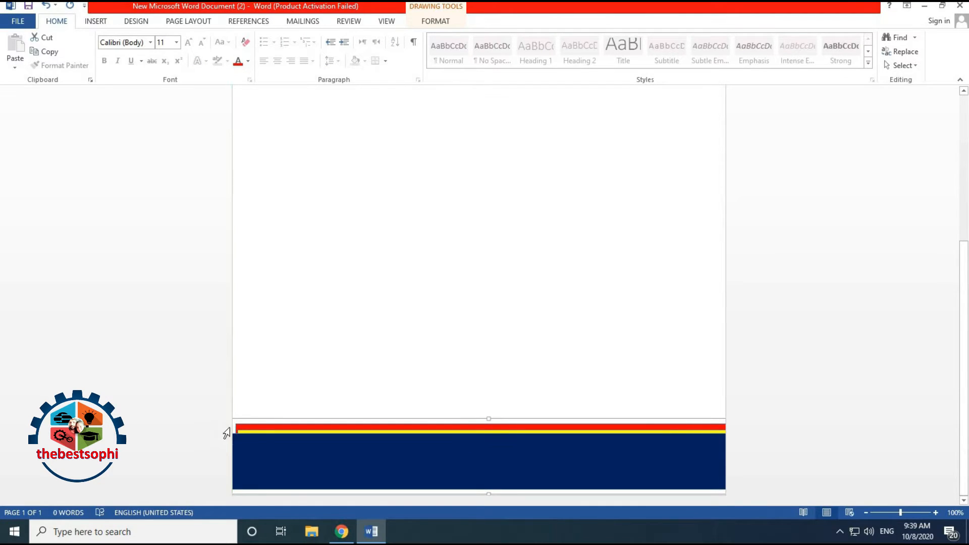
drag(235, 430, 240, 403)
Step: Align the left ends of the footer bars by widening the yellow bar to about 8.87 in and the blue bar to about 8.77 in
click(266, 387)
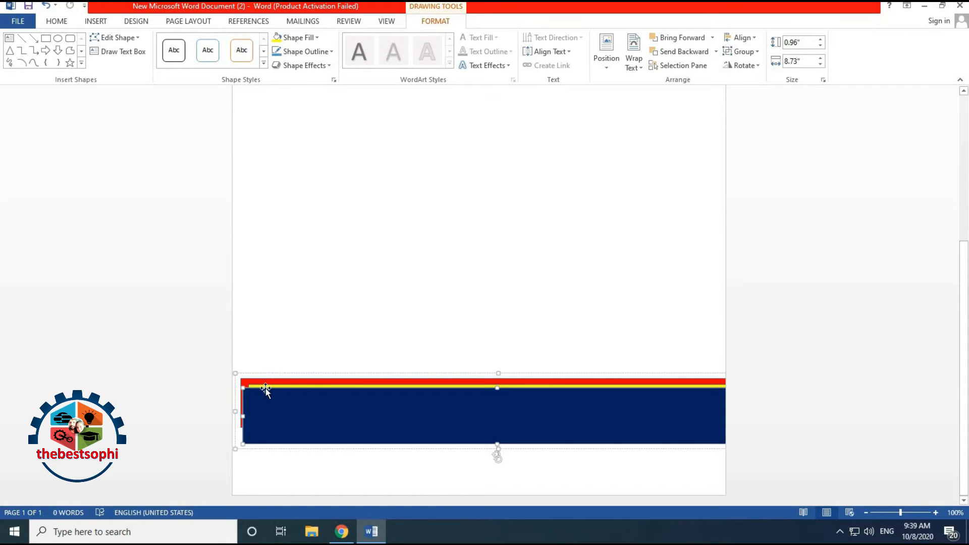
click(259, 383)
click(255, 386)
drag(242, 408, 240, 408)
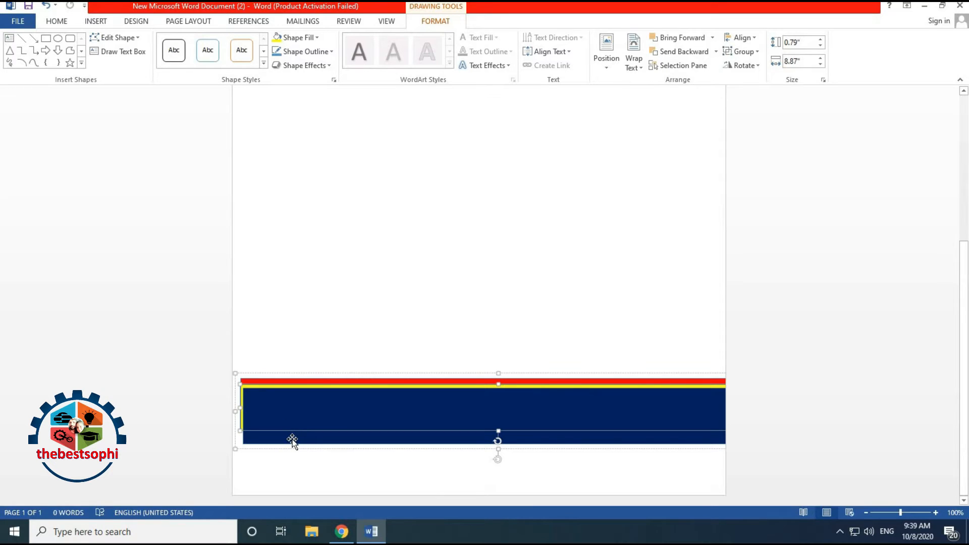
click(292, 439)
drag(245, 416, 241, 416)
mouse_move(398, 424)
mouse_down()
mouse_move(396, 442)
mouse_move(398, 423)
mouse_up()
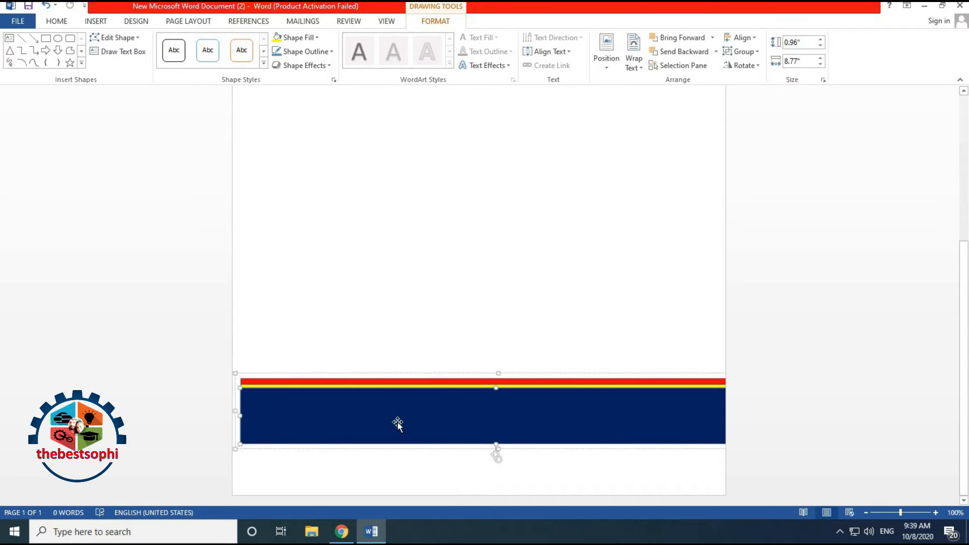
Step: Move the whole footer banner down and left to sit flush against the page's bottom edge
click(437, 377)
scroll(512, 410, down, 5)
click(506, 376)
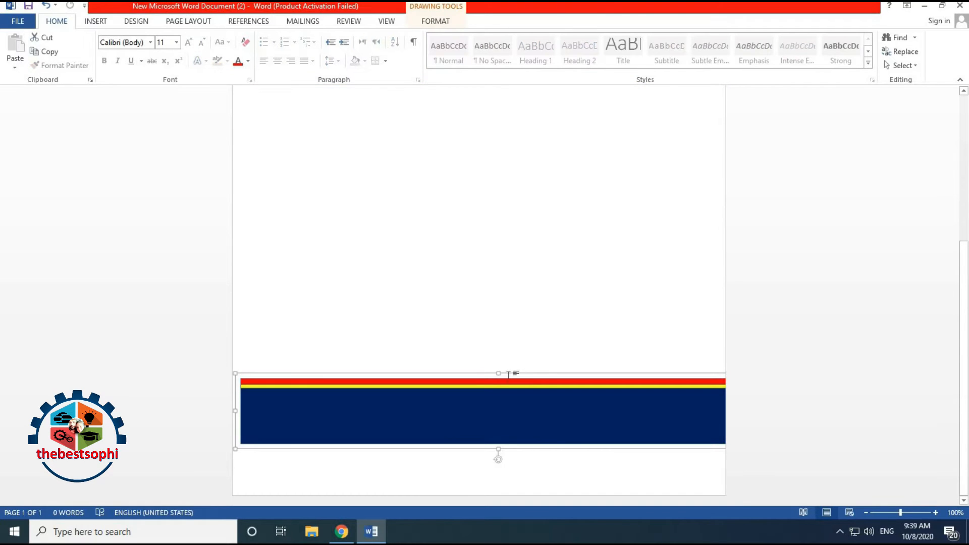
mouse_move(511, 371)
mouse_down()
mouse_move(506, 419)
mouse_move(489, 431)
mouse_move(492, 465)
mouse_up()
click(656, 408)
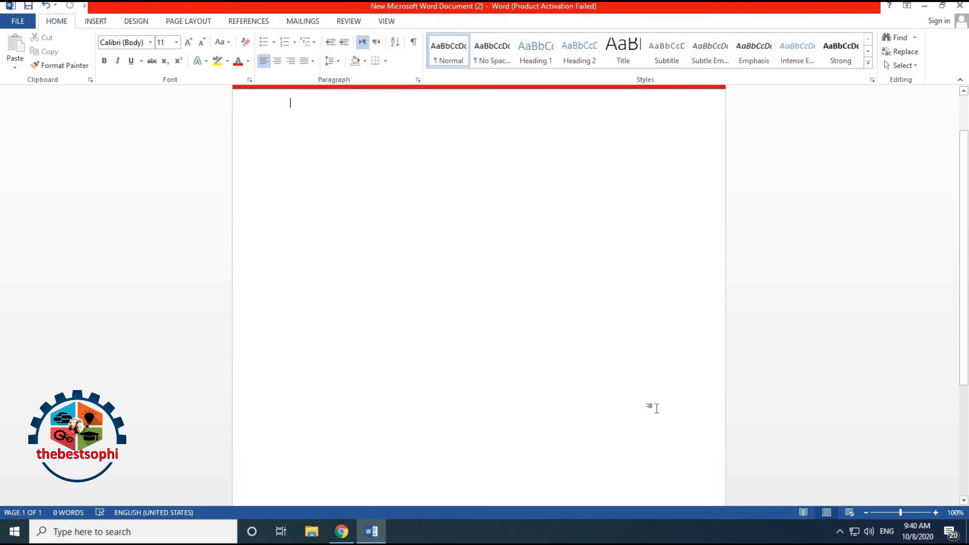
Step: Zoom the page out to 70% and review the header and footer banners
scroll(610, 361, up, 2)
scroll(611, 361, down, 8)
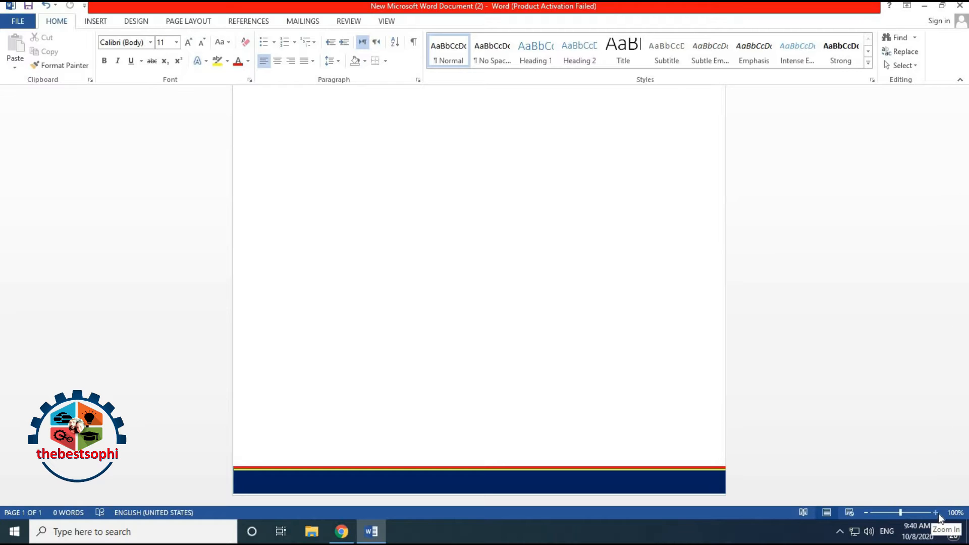
click(866, 512)
click(865, 514)
click(865, 514)
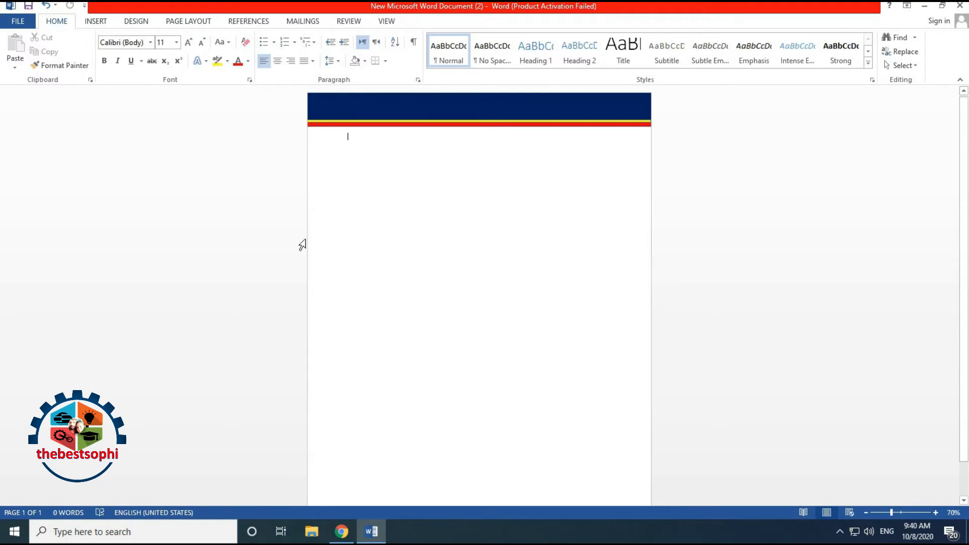
scroll(302, 245, down, 1)
scroll(302, 264, up, 1)
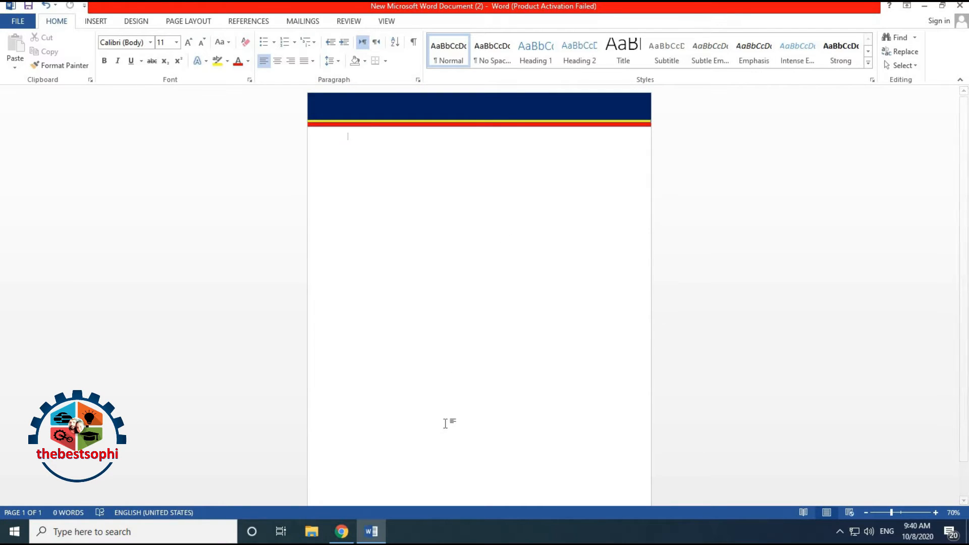
Step: Search for "logo" in Bing Image Search for online pictures and look through the image results
scroll(449, 443, down, 1)
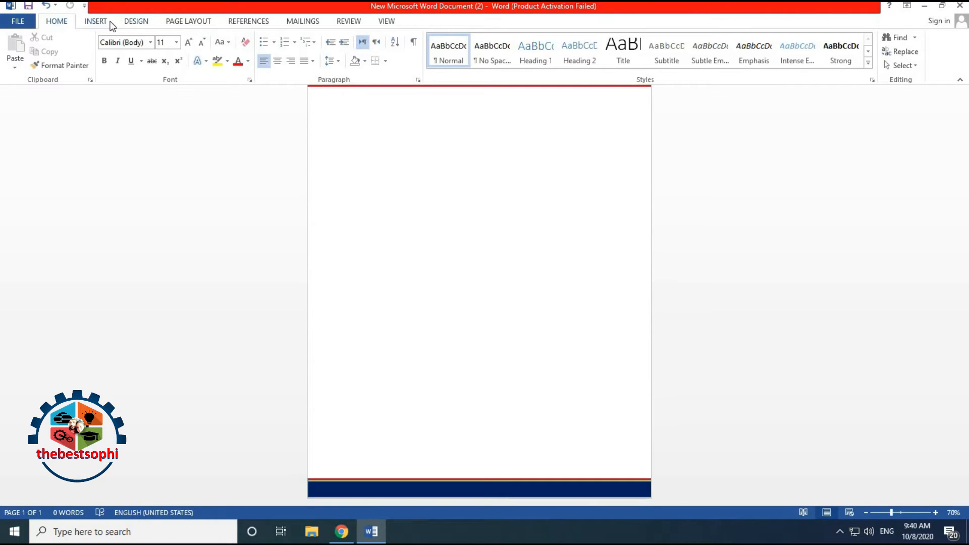
click(94, 22)
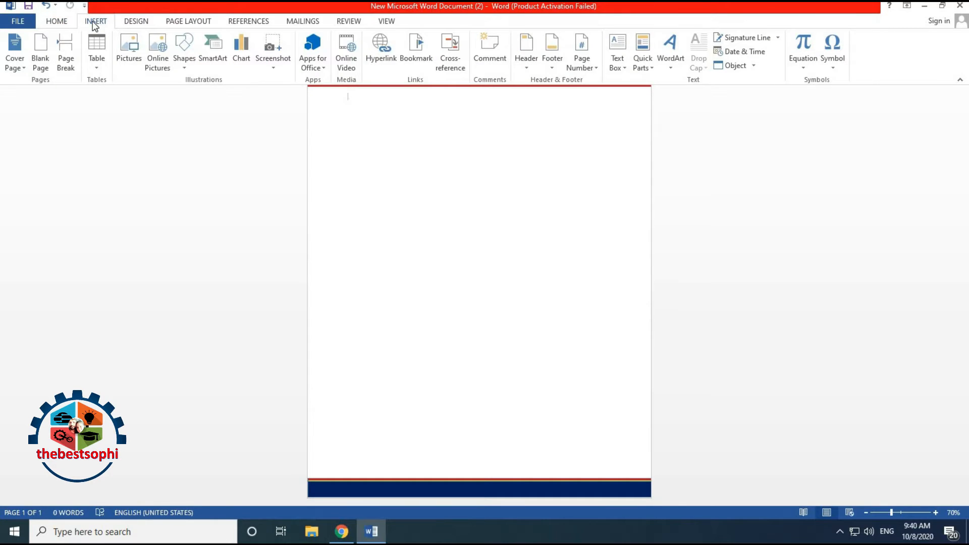
click(154, 67)
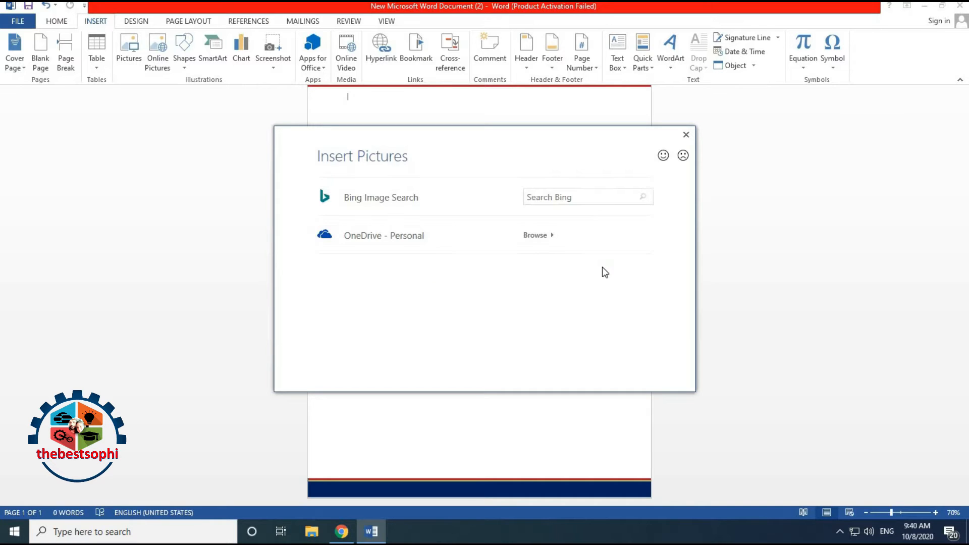
click(560, 200)
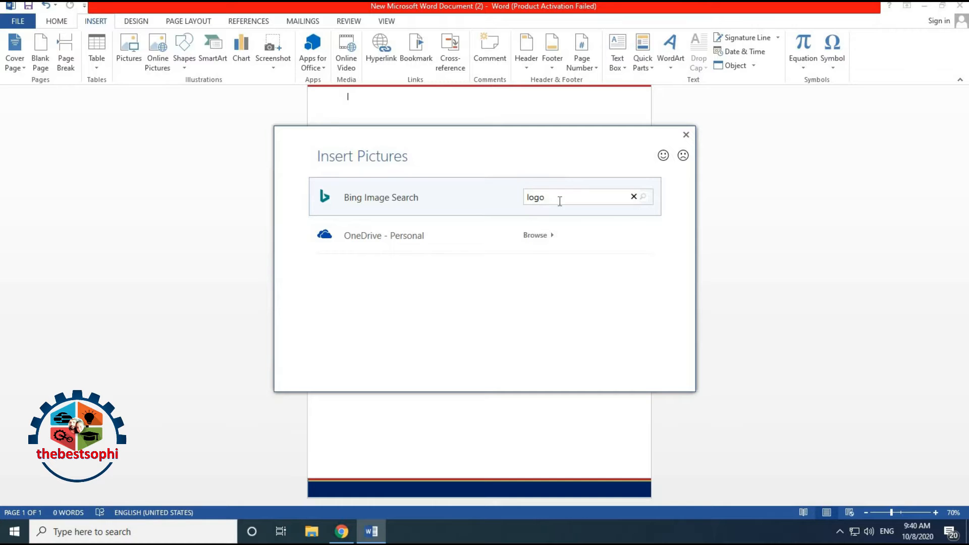
text(logo)
key(Return)
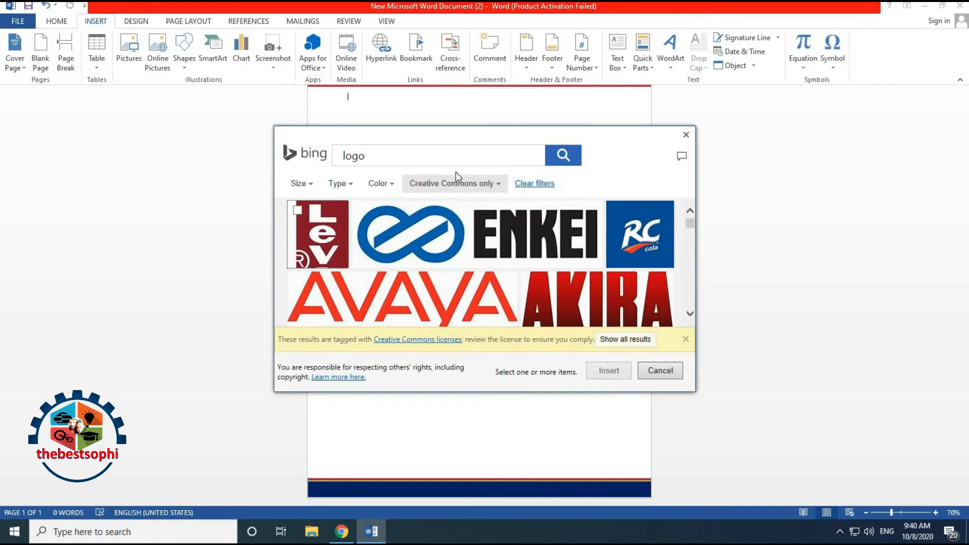
scroll(421, 263, down, 5)
scroll(421, 264, down, 5)
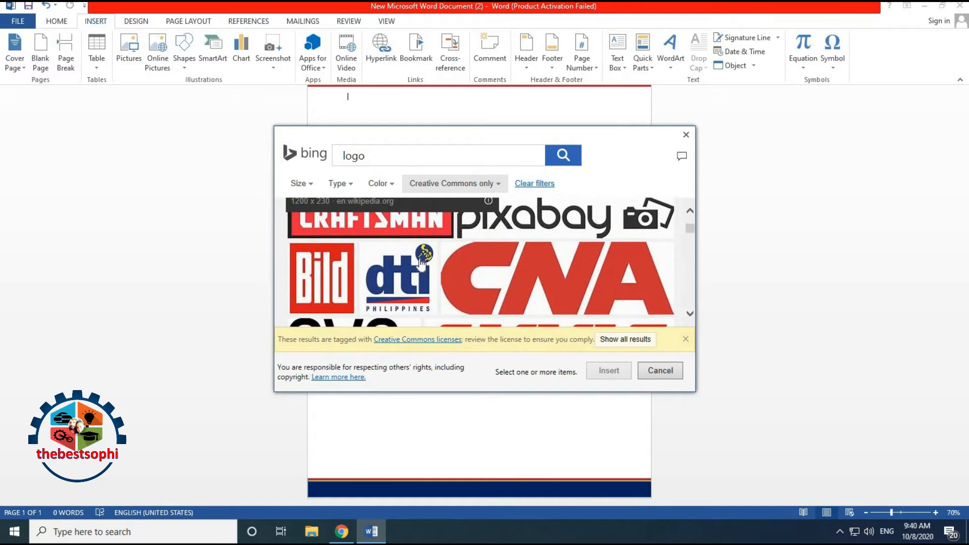
scroll(419, 261, down, 5)
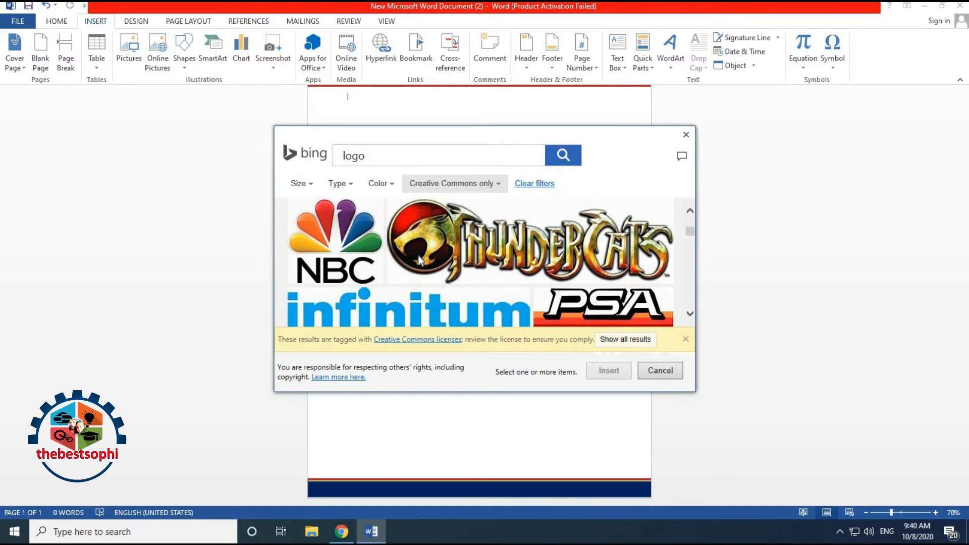
scroll(419, 261, down, 5)
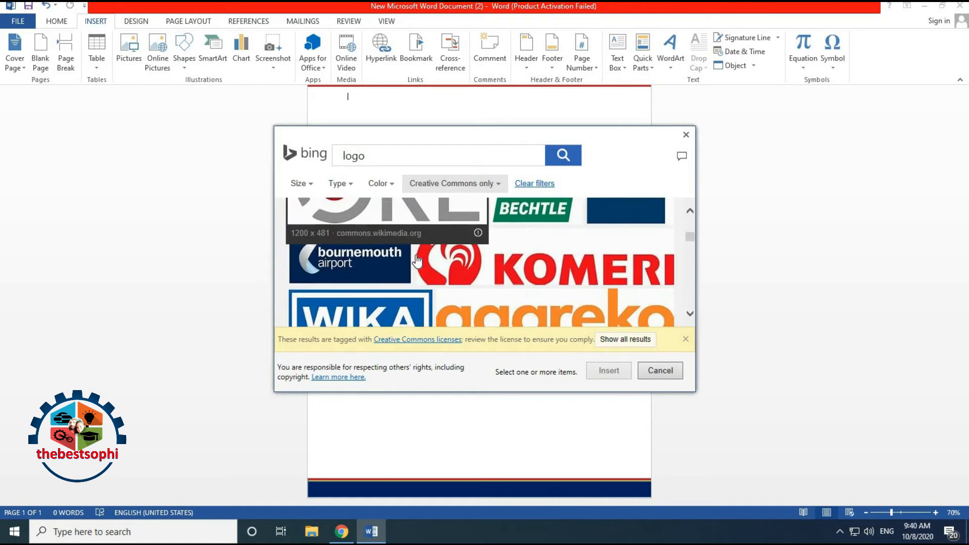
scroll(414, 259, down, 5)
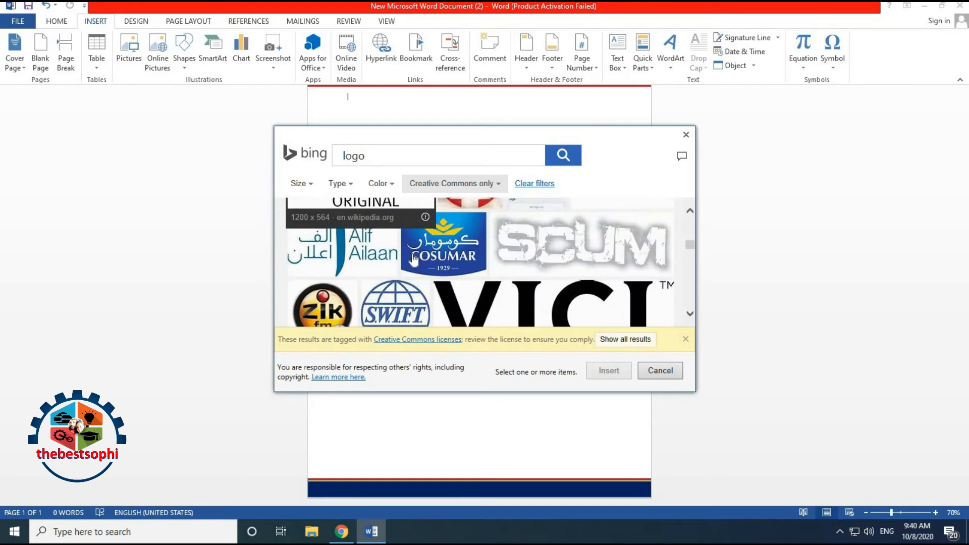
scroll(411, 258, down, 3)
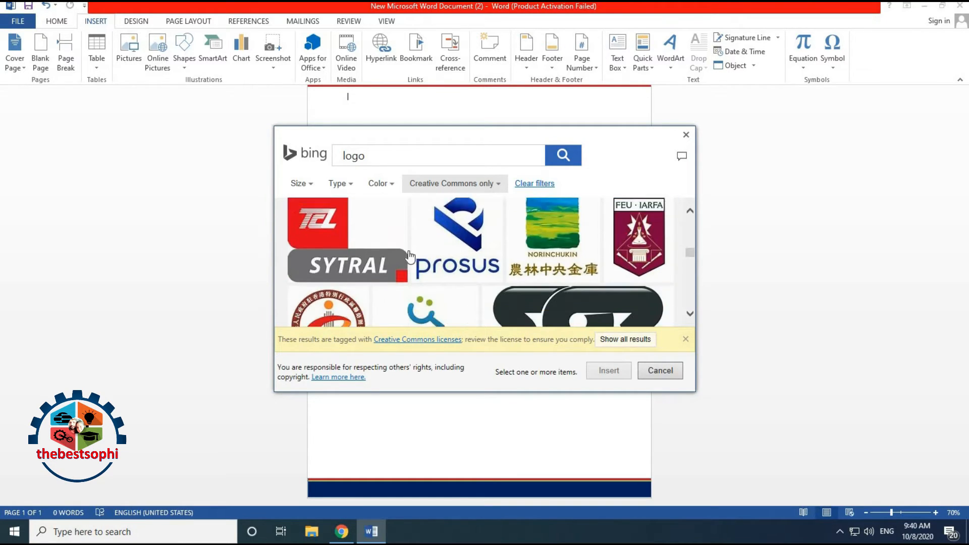
Step: Search Bing images for "thebestsophi" instead, and close the picture search without inserting anything
click(375, 154)
key(BackSpace)
key(BackSpace)
key(BackSpace)
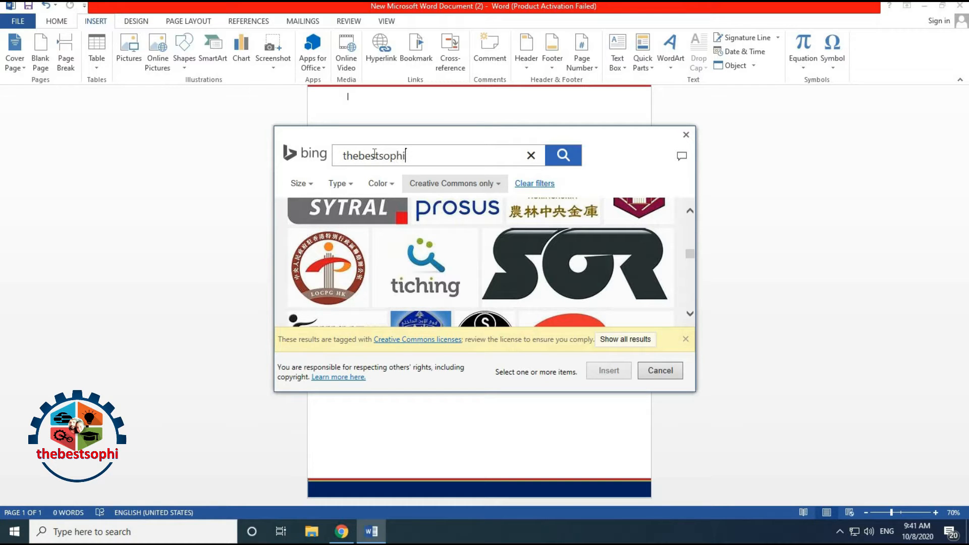
key(Return)
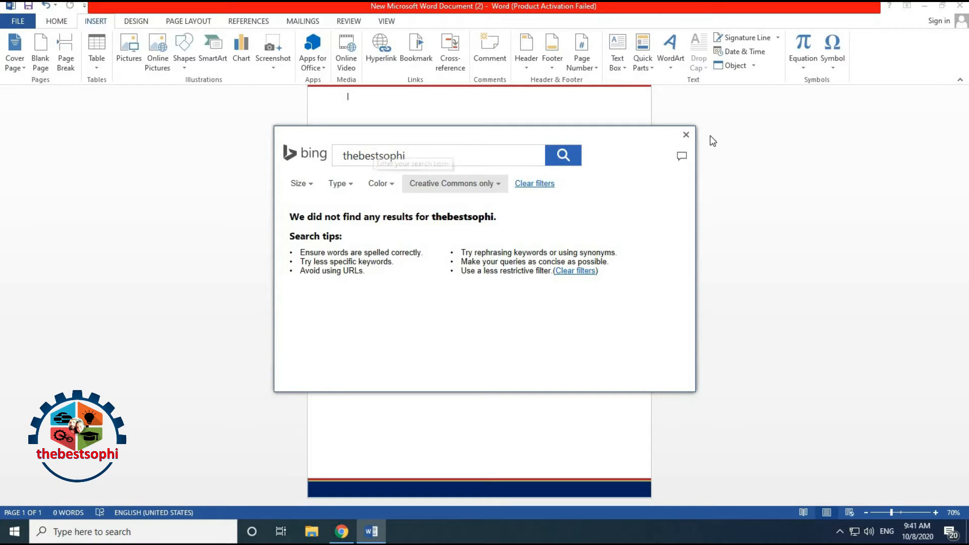
click(686, 135)
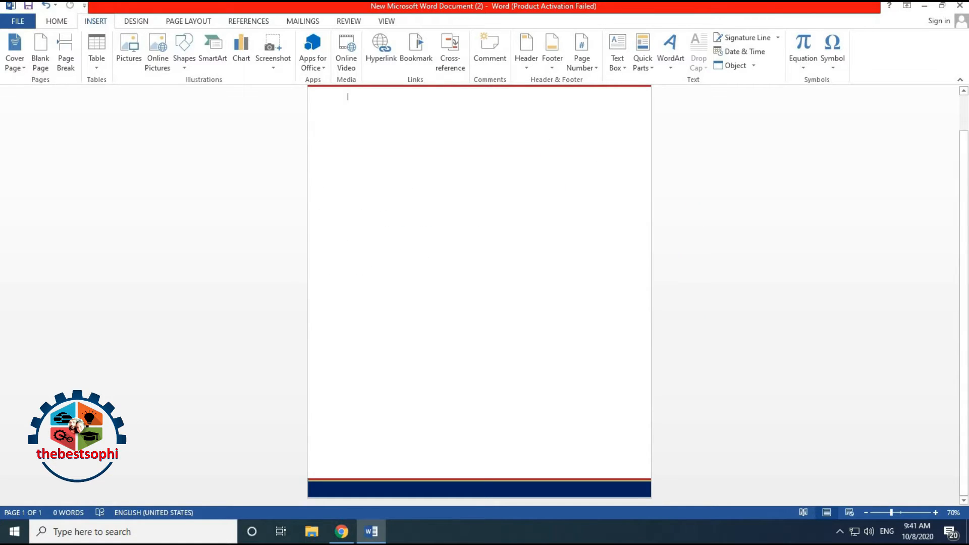
Step: Switch to Chrome, search Google for "logo" and show the image results
click(341, 532)
triple_click(125, 67)
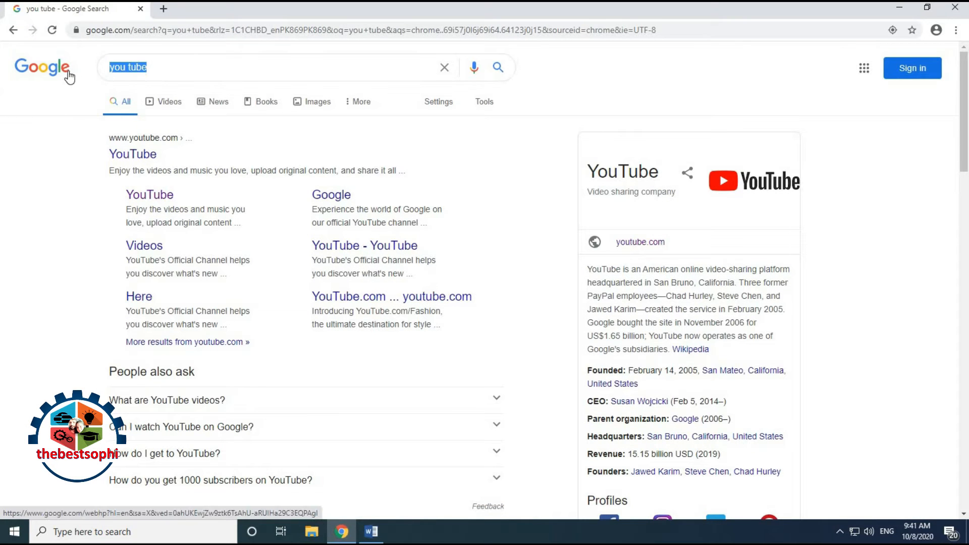
text(logi)
key(BackSpace)
text(o)
key(Return)
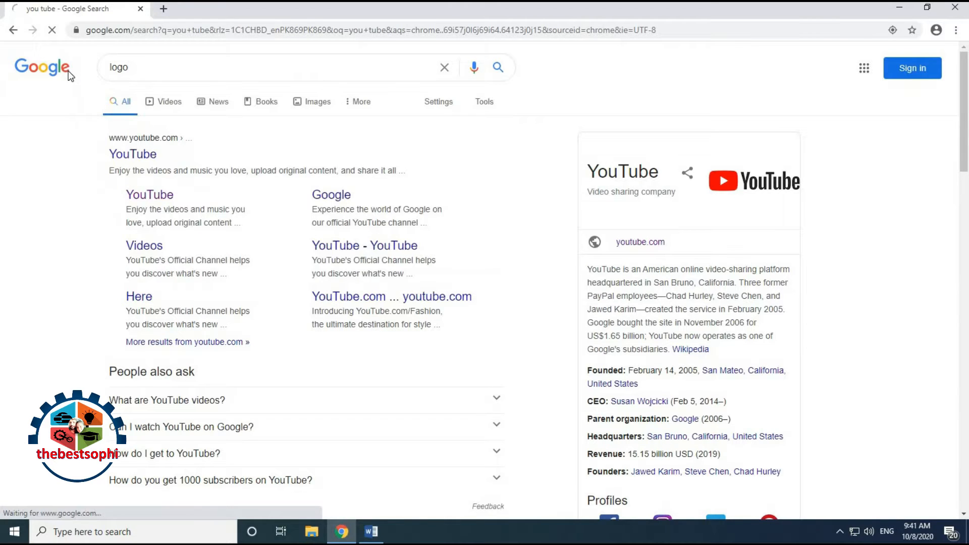
click(170, 102)
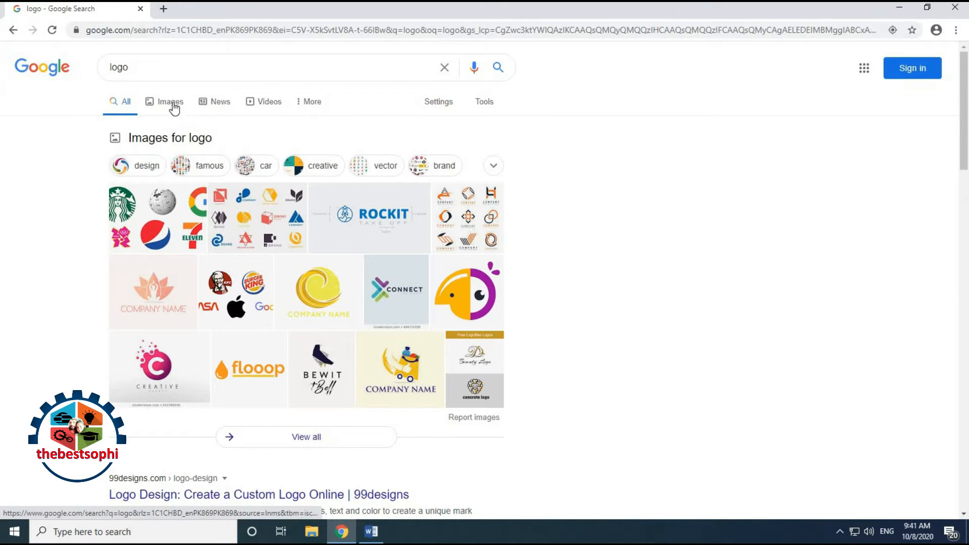
Step: Look through the Google image results for a logo suitable for the page design
scroll(531, 413, down, 3)
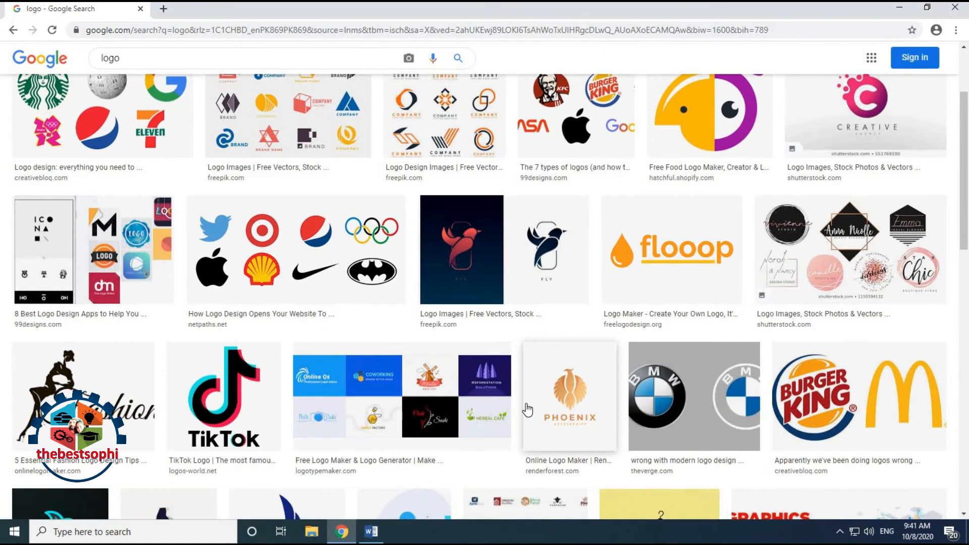
scroll(528, 410, down, 6)
scroll(527, 410, down, 8)
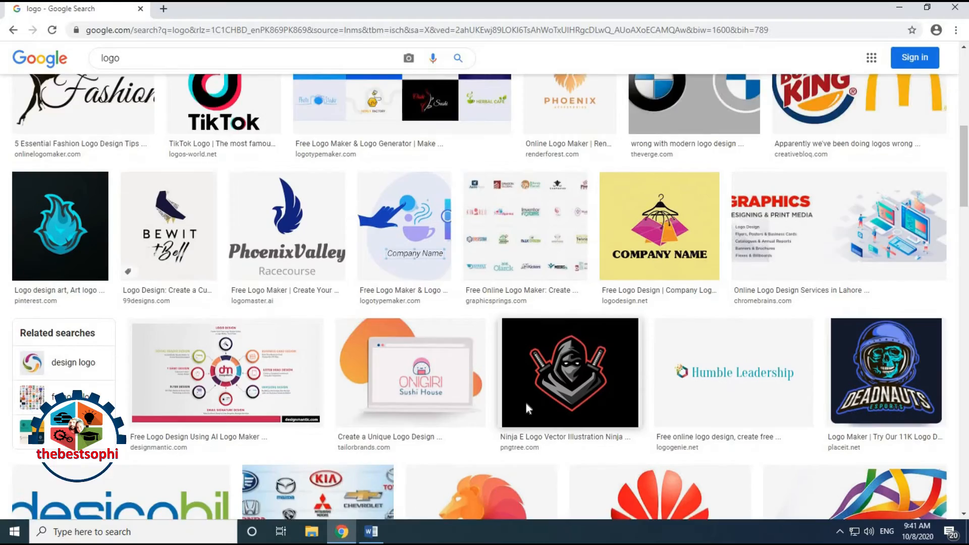
scroll(528, 409, down, 3)
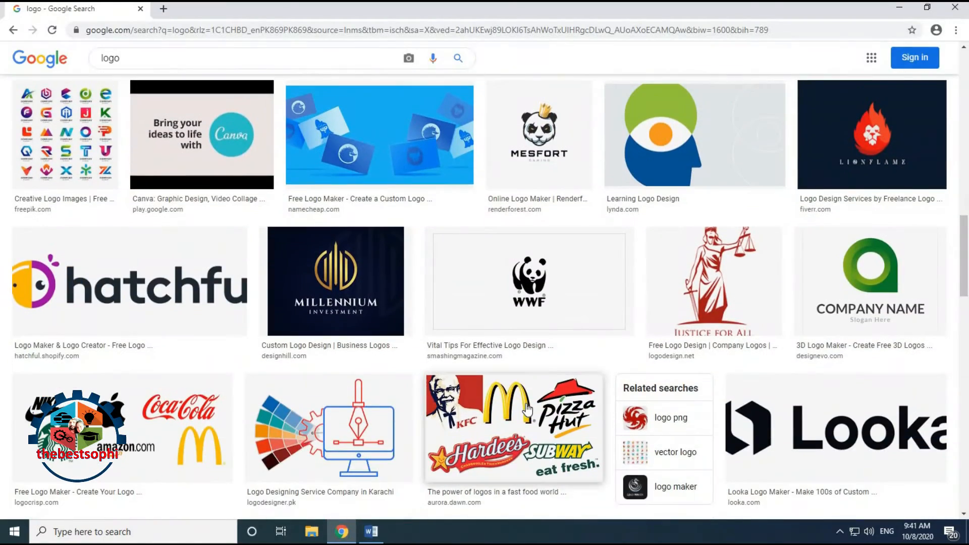
scroll(527, 410, down, 10)
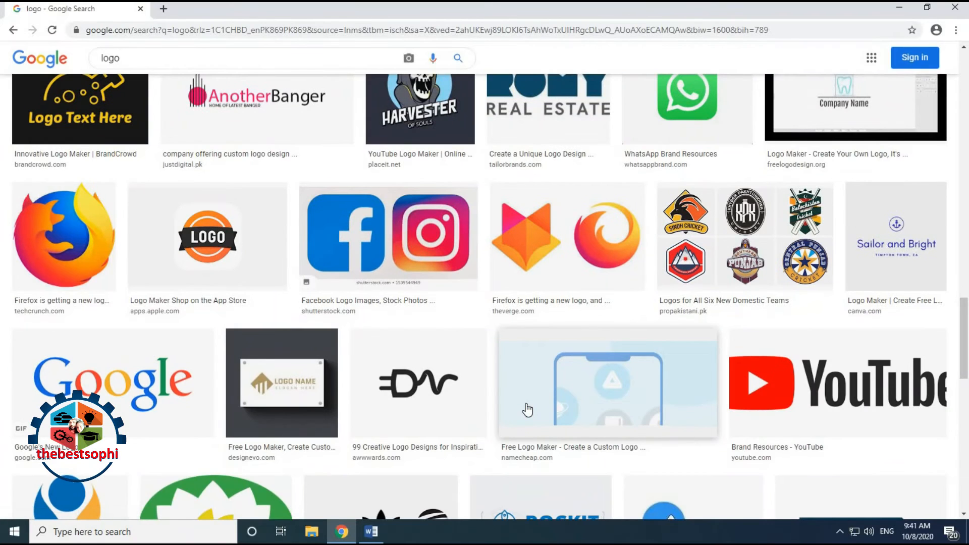
scroll(528, 410, down, 14)
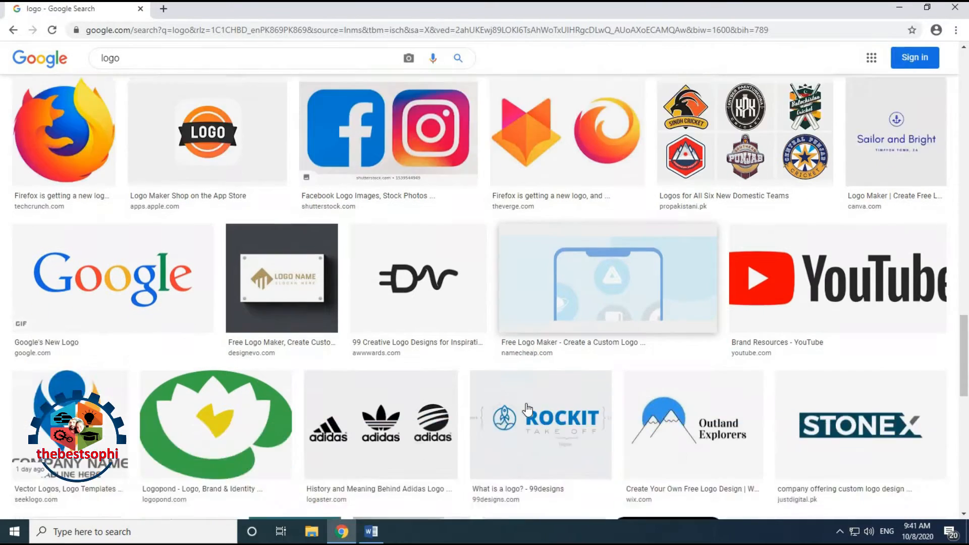
scroll(527, 409, down, 16)
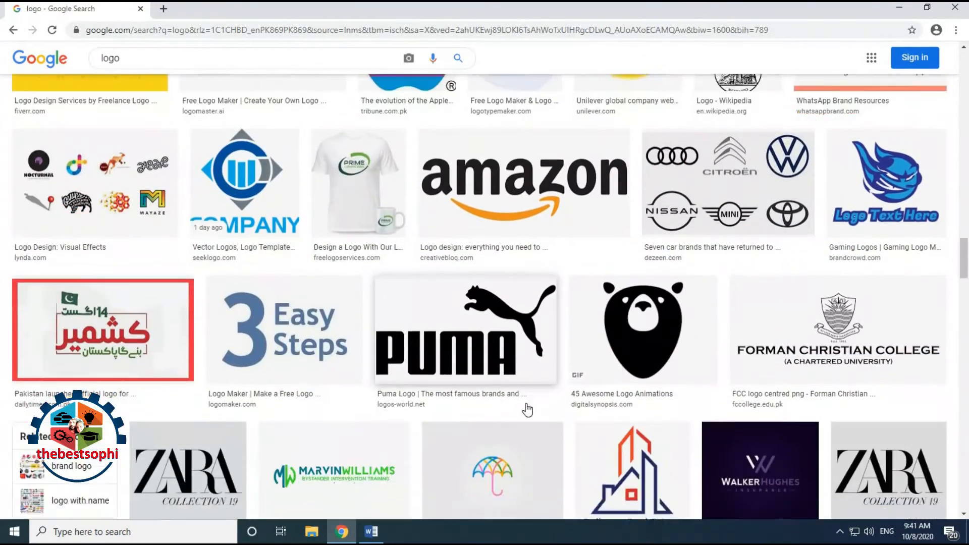
scroll(527, 409, down, 14)
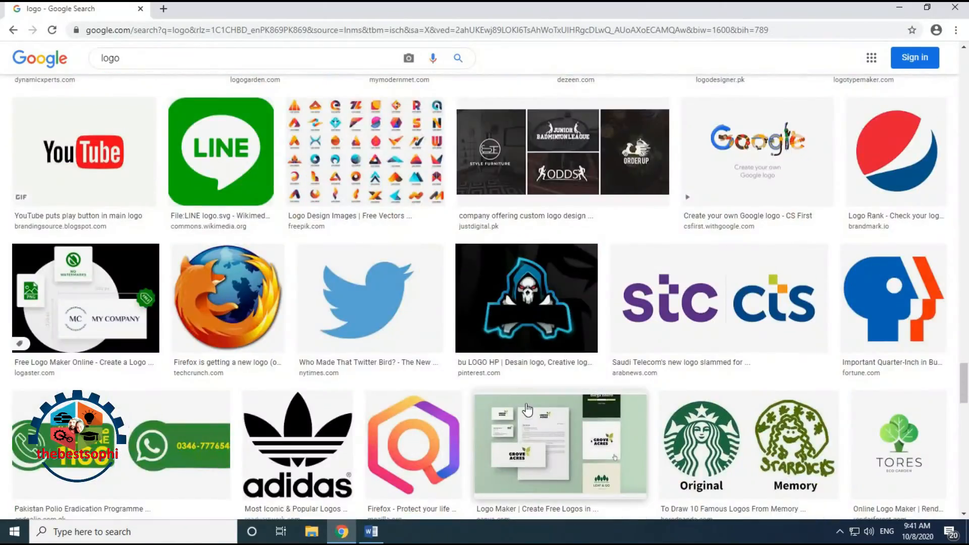
scroll(527, 409, down, 13)
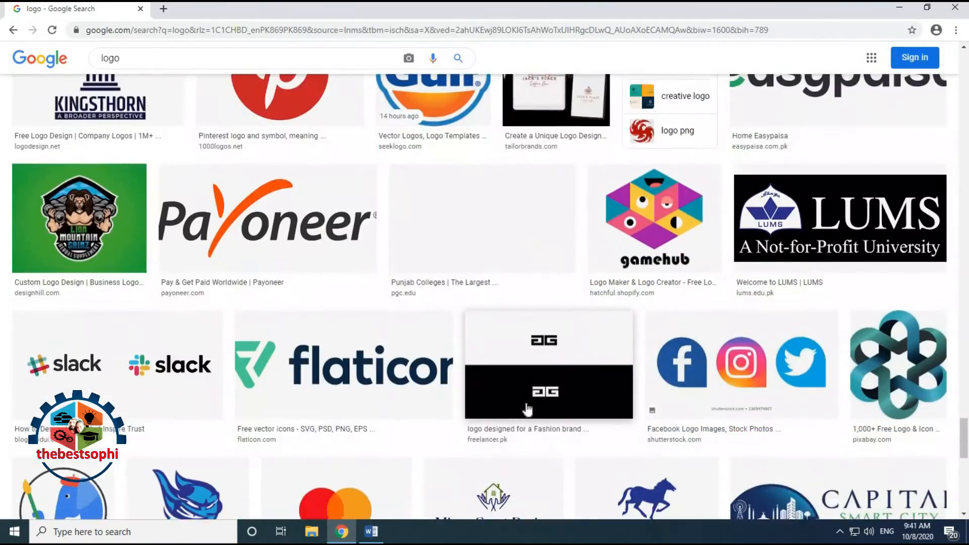
scroll(528, 410, down, 20)
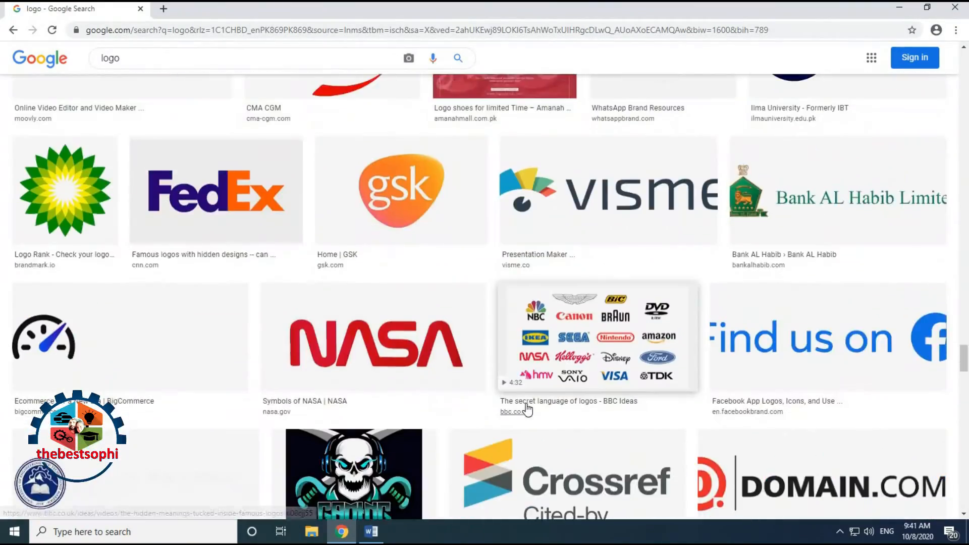
scroll(527, 410, down, 19)
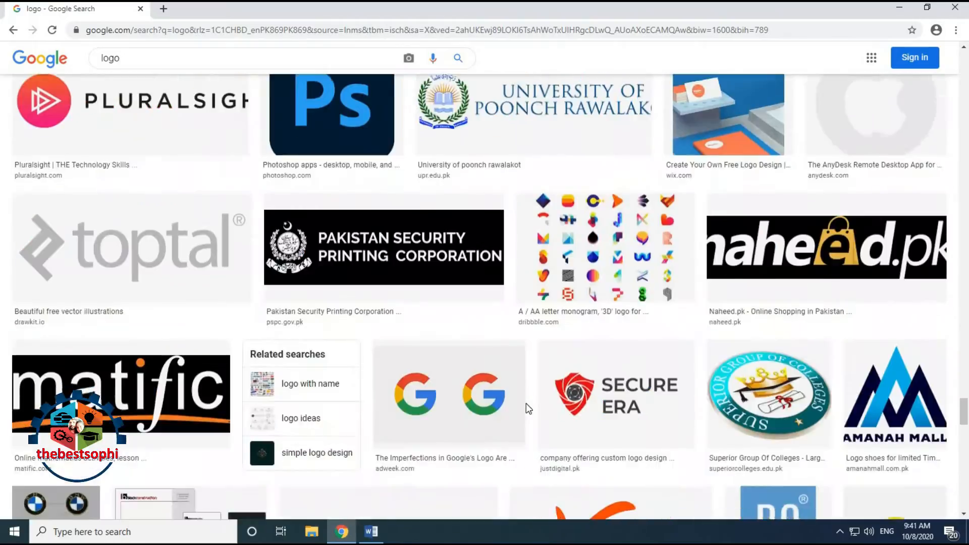
scroll(528, 409, down, 12)
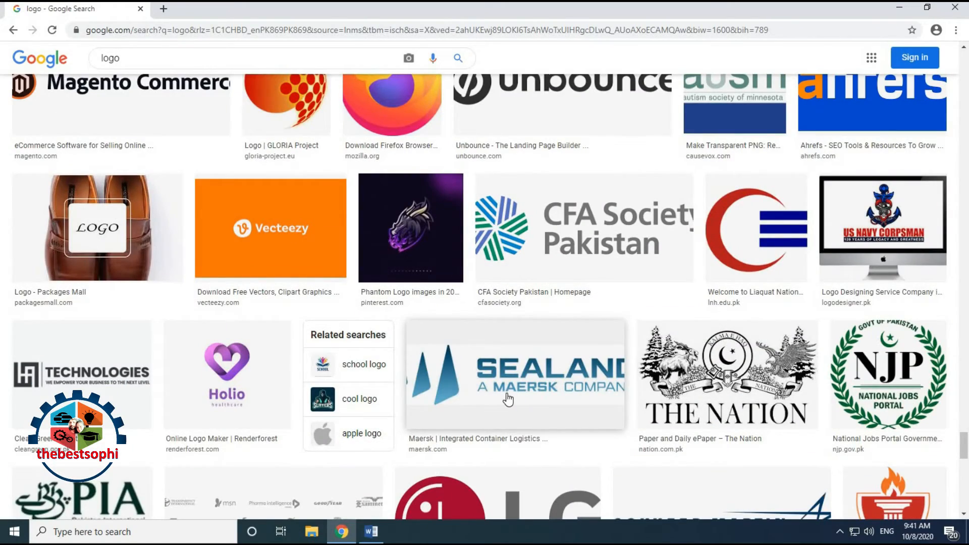
scroll(505, 399, down, 8)
scroll(505, 399, down, 9)
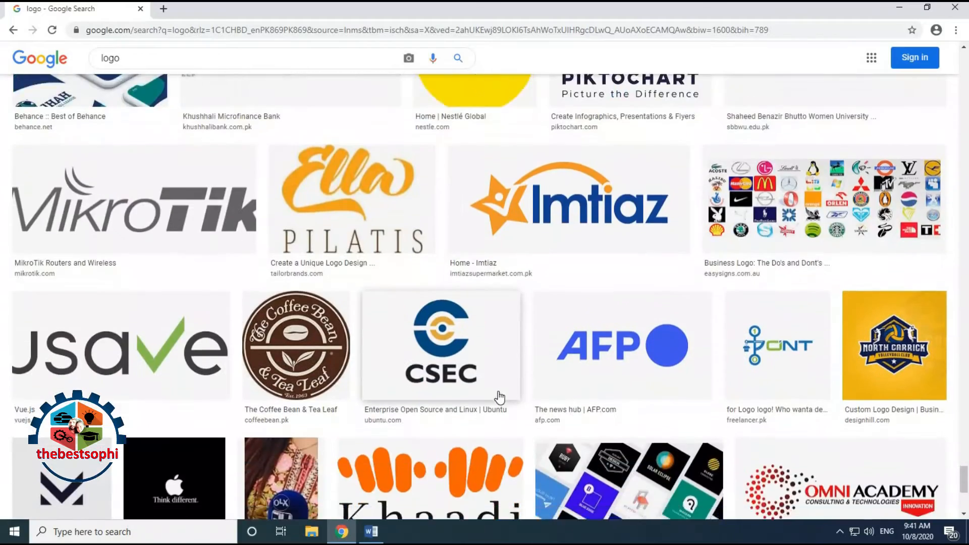
scroll(500, 398, down, 20)
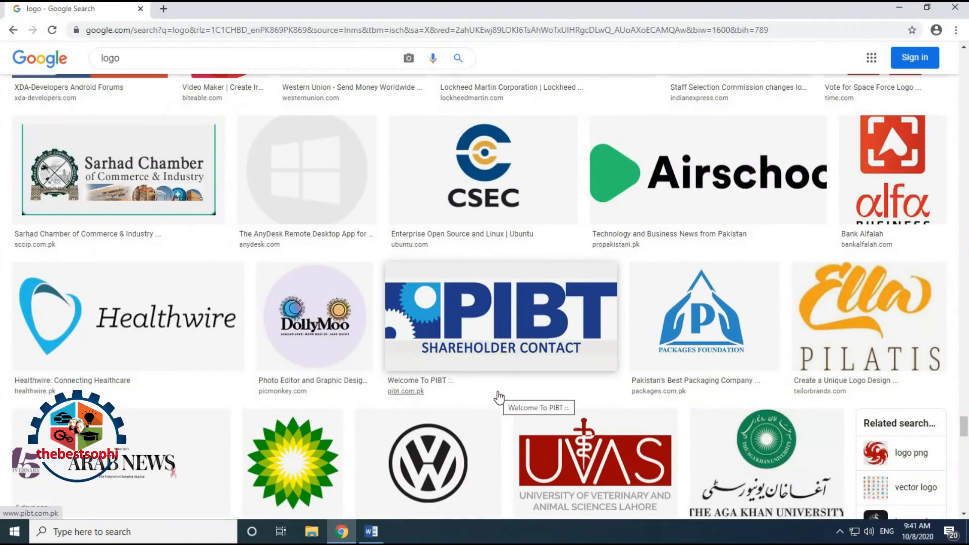
scroll(498, 397, down, 4)
scroll(499, 404, down, 5)
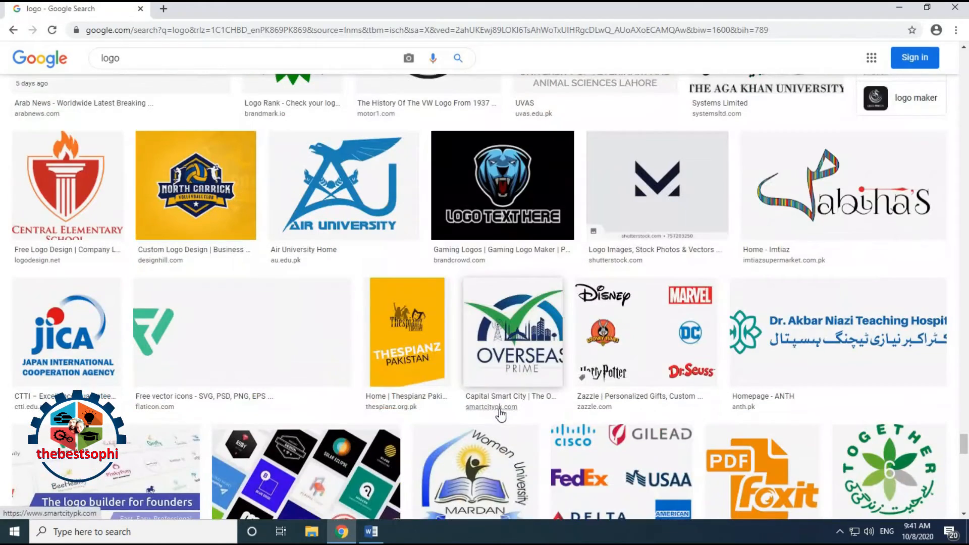
scroll(500, 414, down, 6)
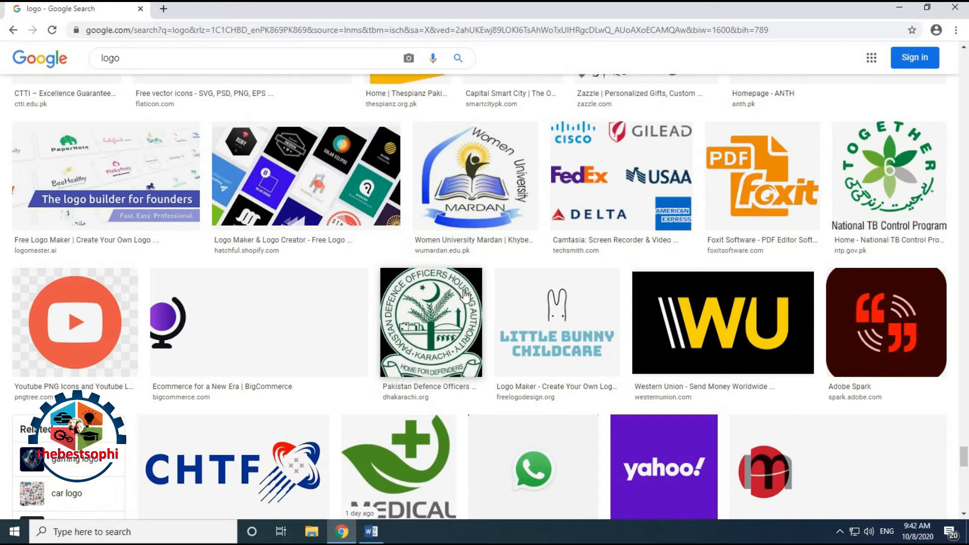
scroll(448, 391, down, 5)
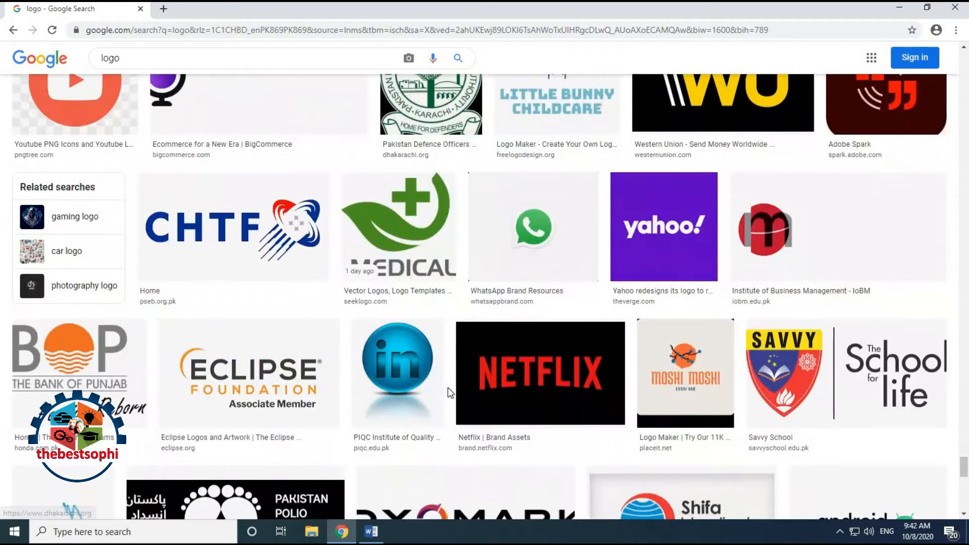
scroll(450, 393, down, 8)
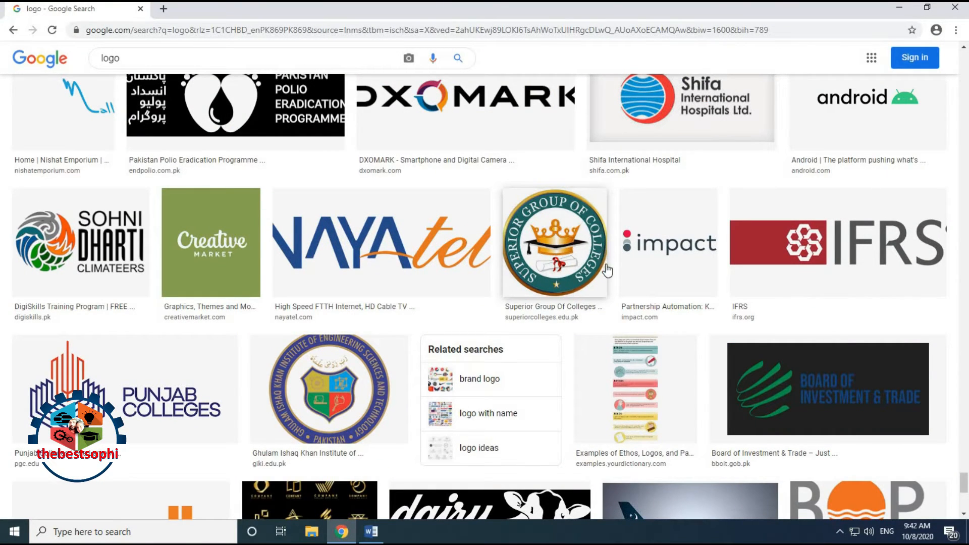
Step: Open the Superior Group of Colleges logo from the results and save the image to the Desktop as ggggg
click(561, 258)
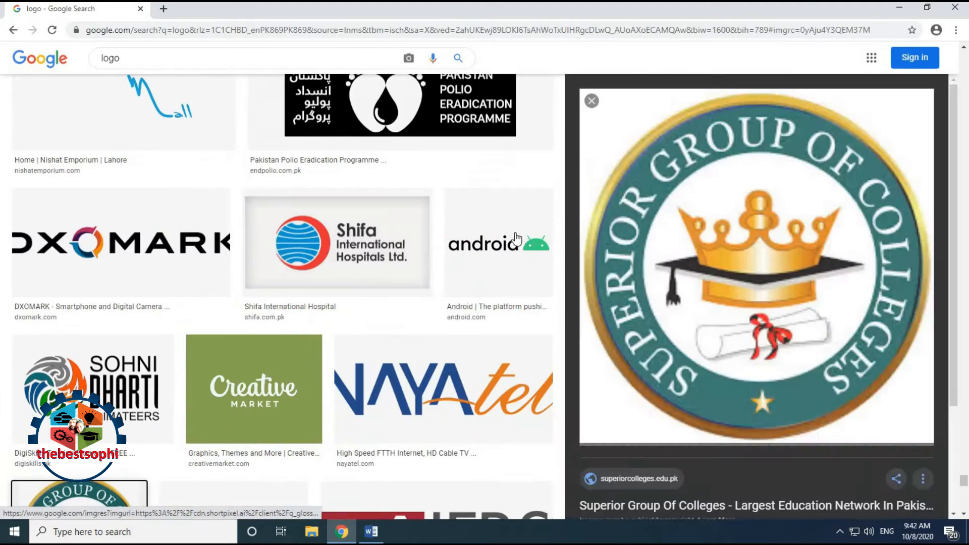
right_click(824, 246)
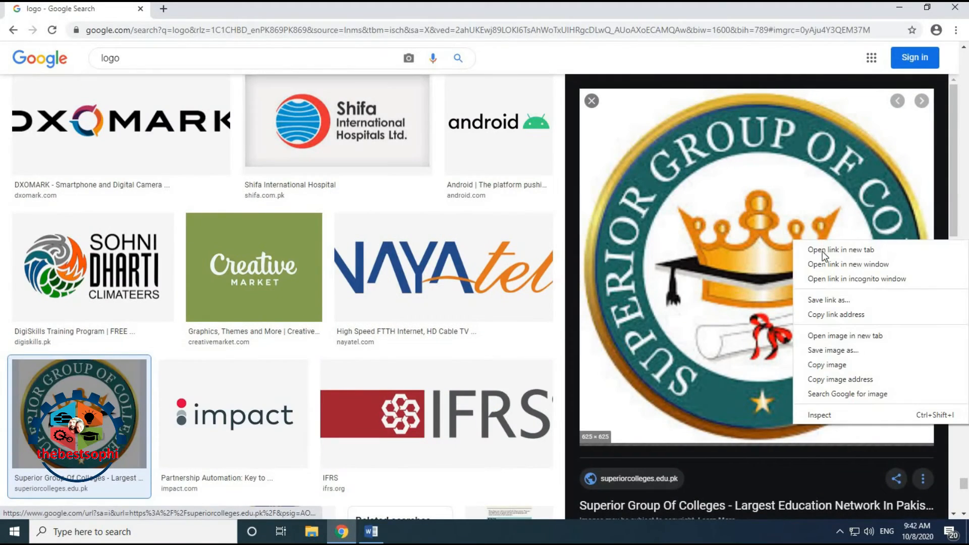
click(851, 350)
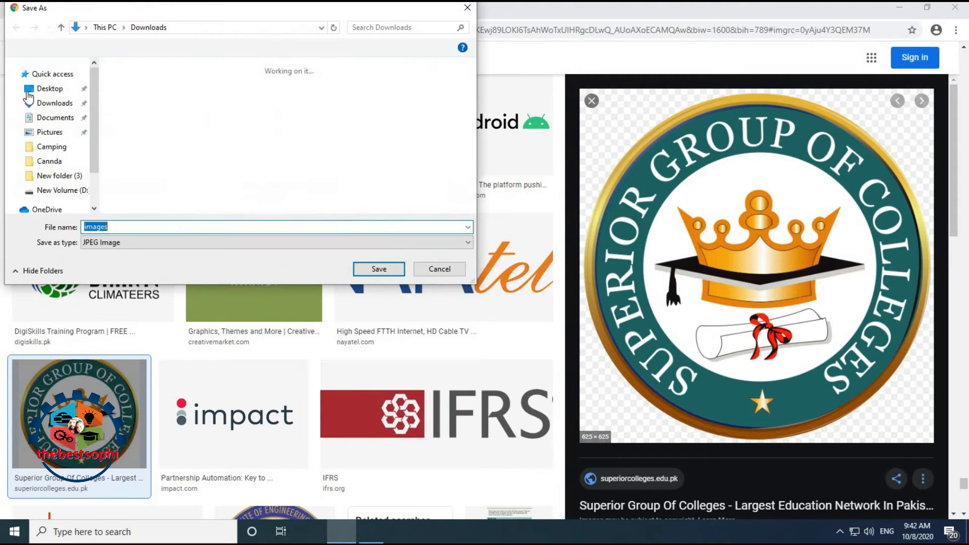
scroll(43, 96, down, 1)
click(46, 94)
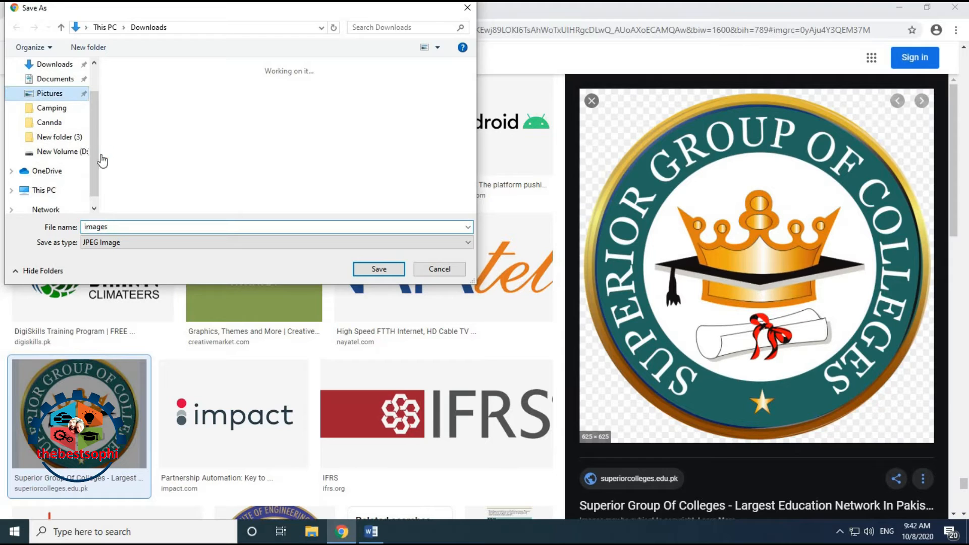
scroll(90, 95, up, 3)
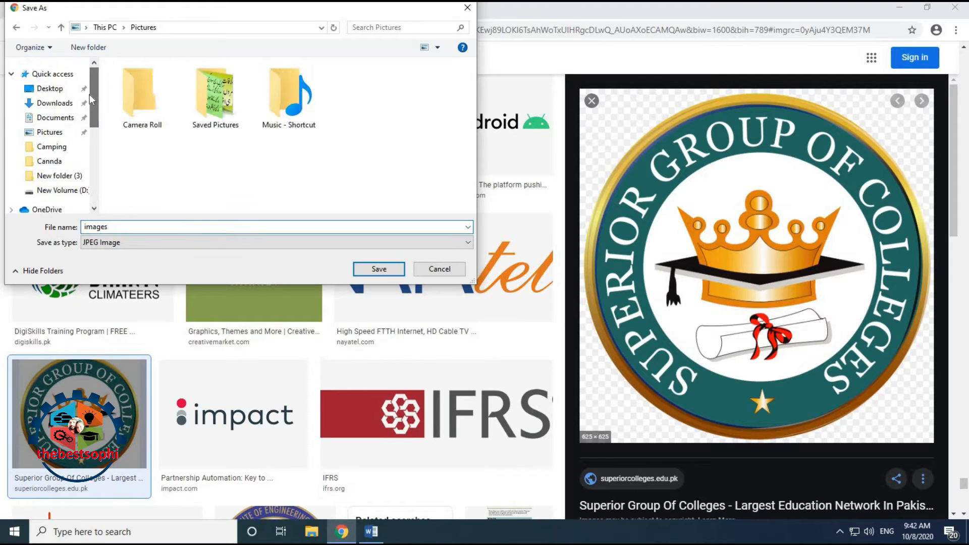
click(53, 90)
click(378, 270)
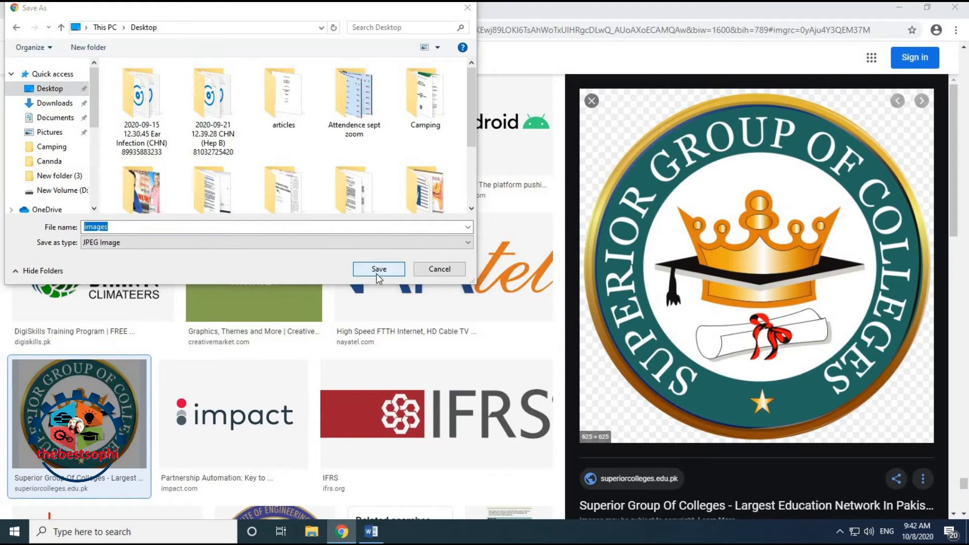
click(563, 268)
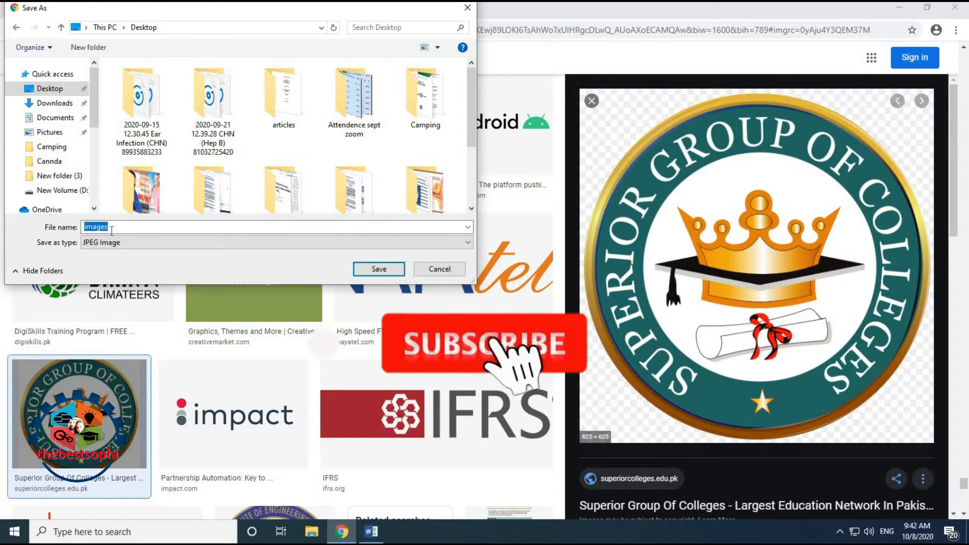
key(BackSpace)
text(ggggg)
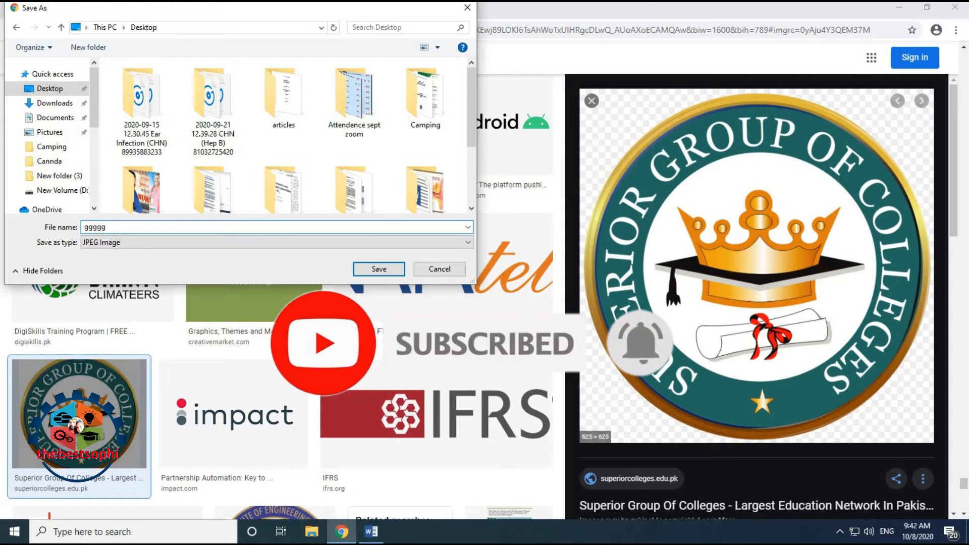
key(Return)
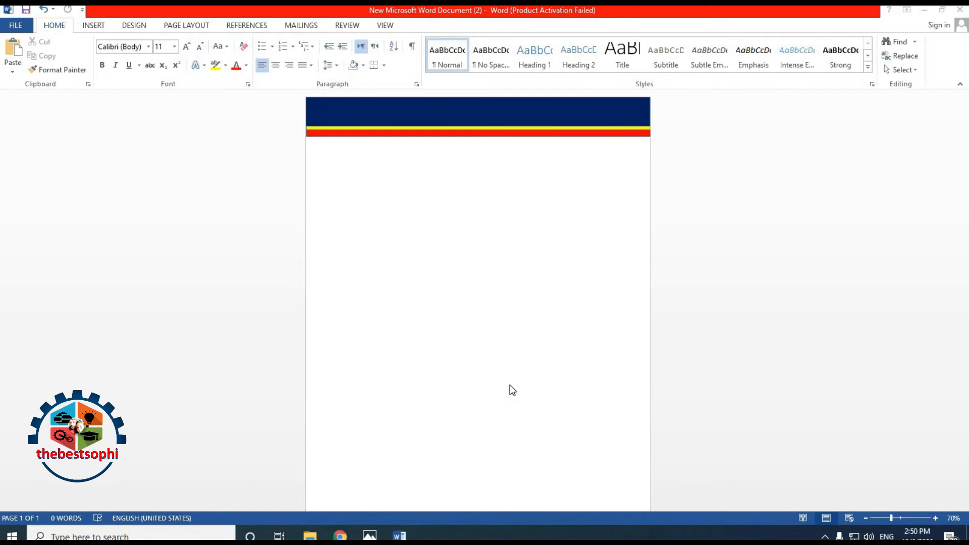
Step: In the Word document, open the custom watermark settings and choose a picture watermark
scroll(510, 376, down, 1)
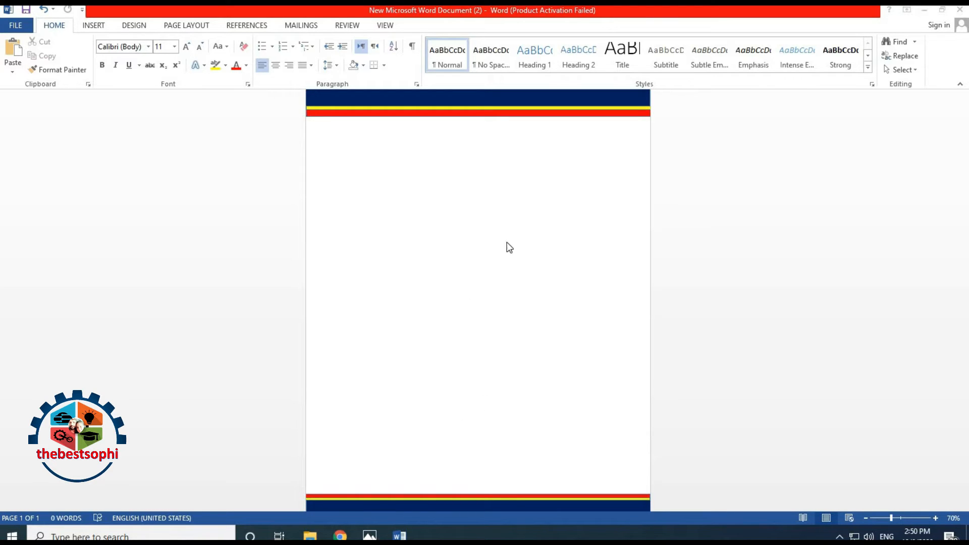
click(443, 303)
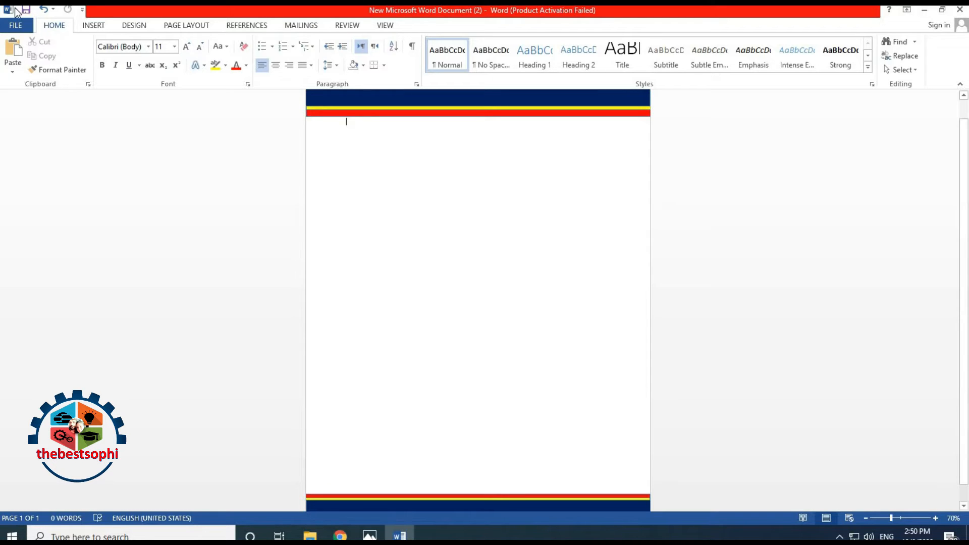
click(87, 25)
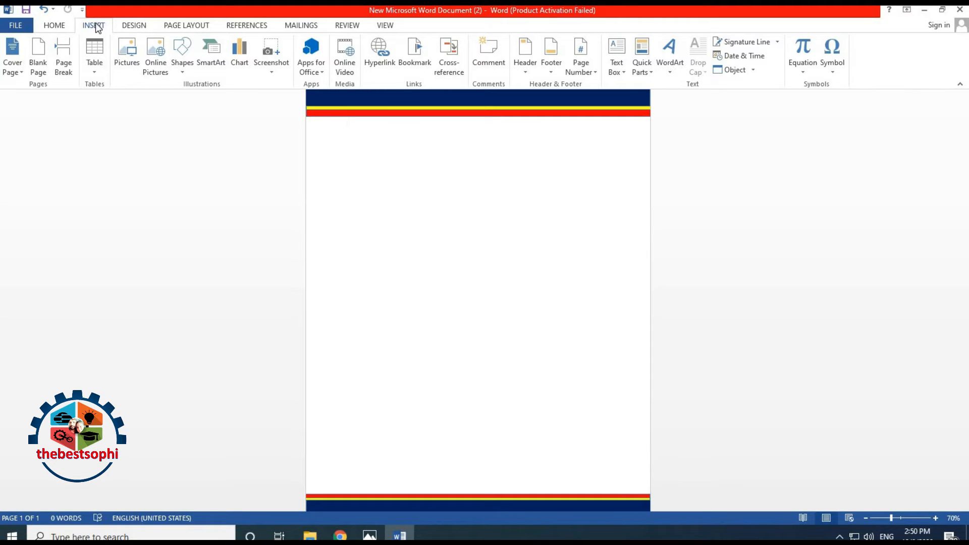
click(134, 25)
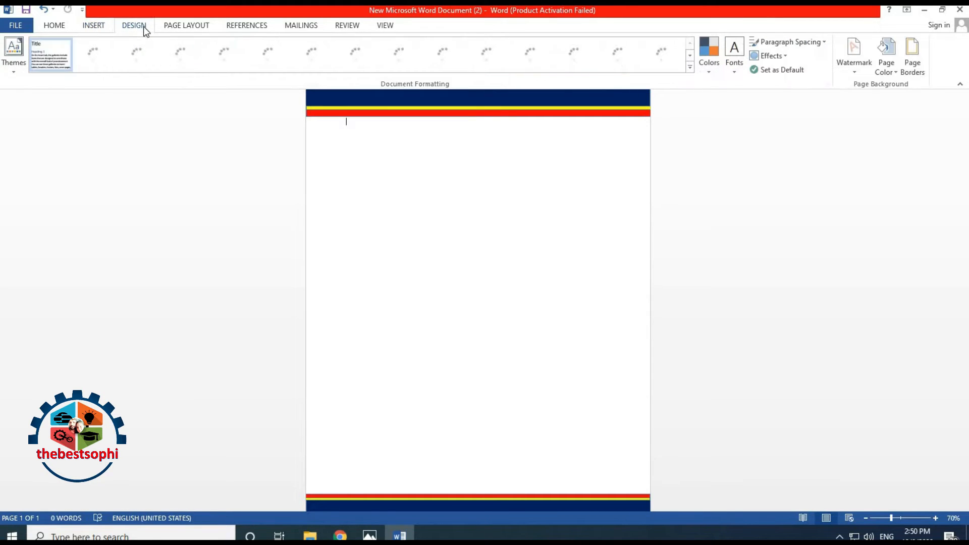
click(852, 71)
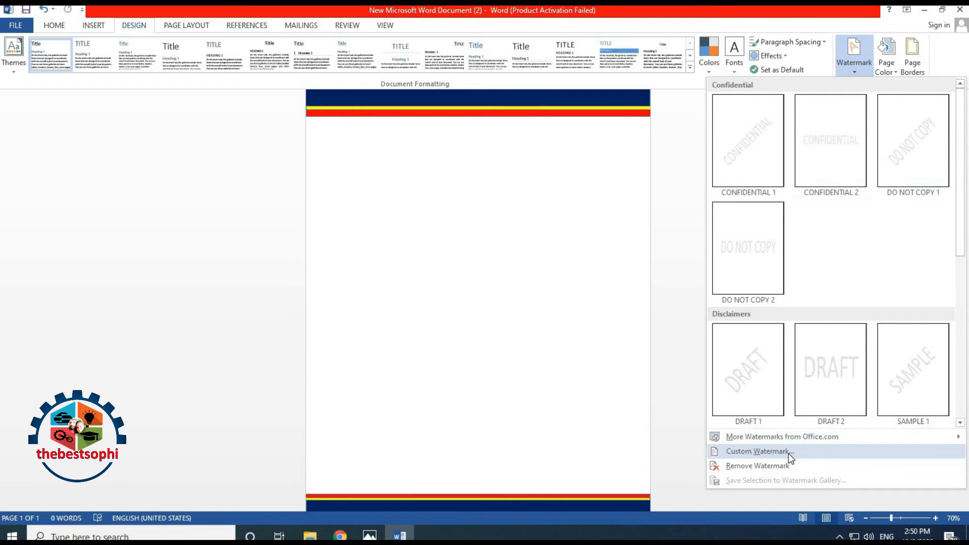
click(788, 452)
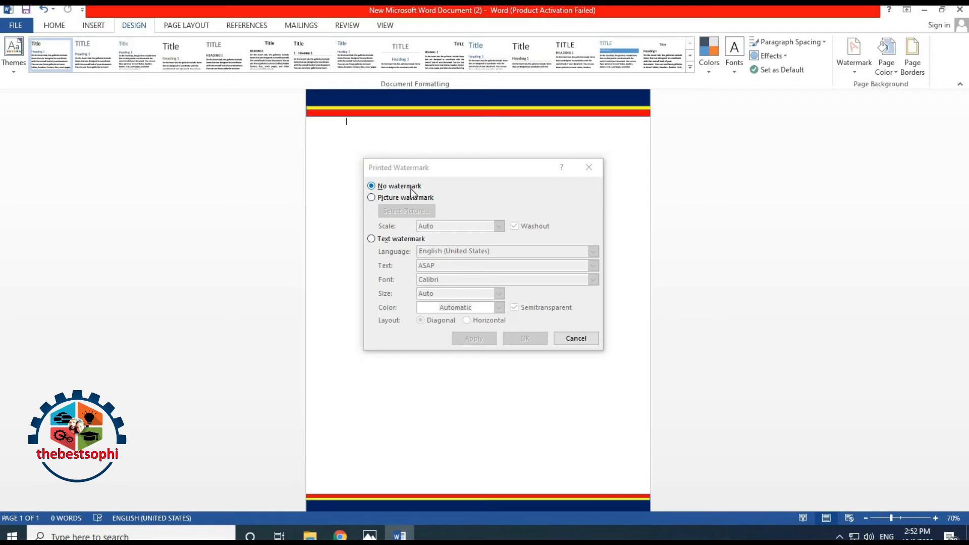
click(372, 199)
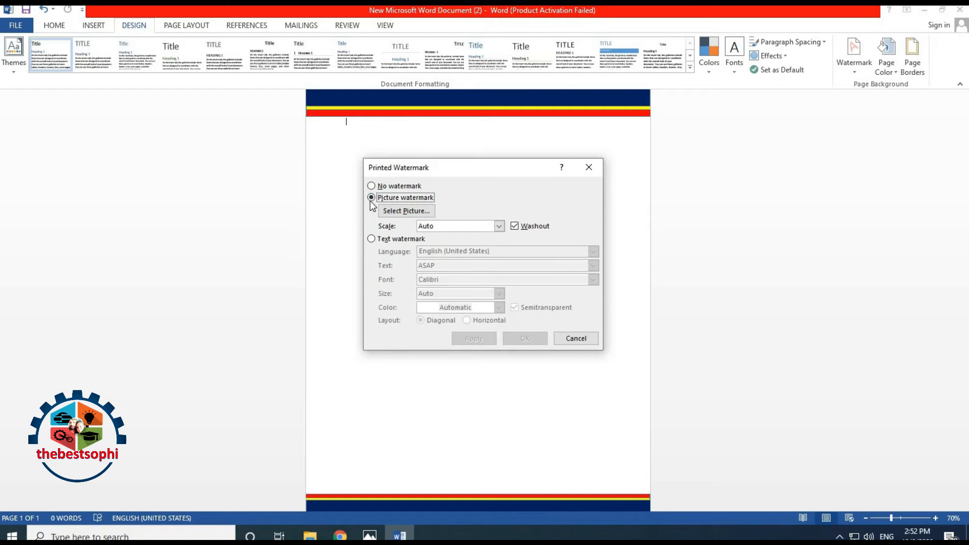
Step: Select the ggggg image from the Desktop as the watermark picture and apply it to the page
click(406, 211)
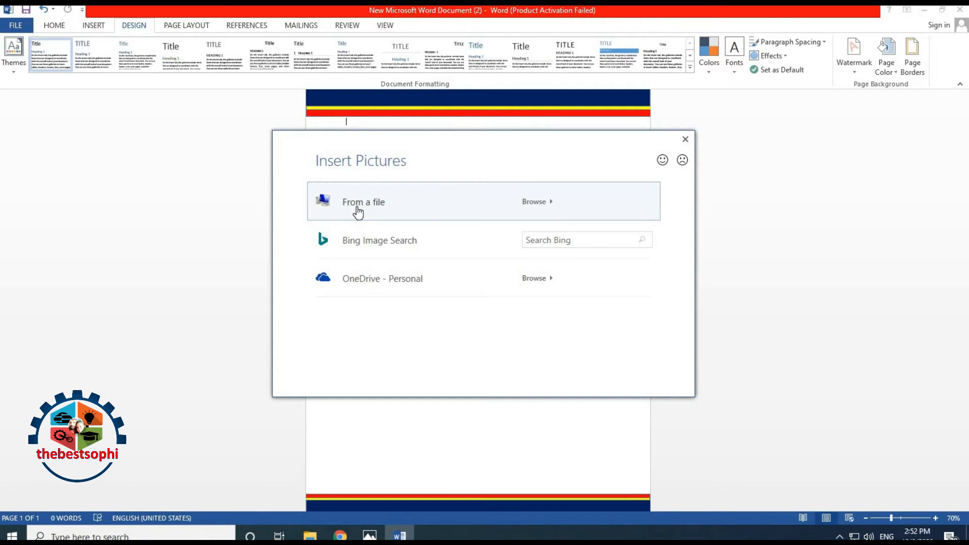
key(Escape)
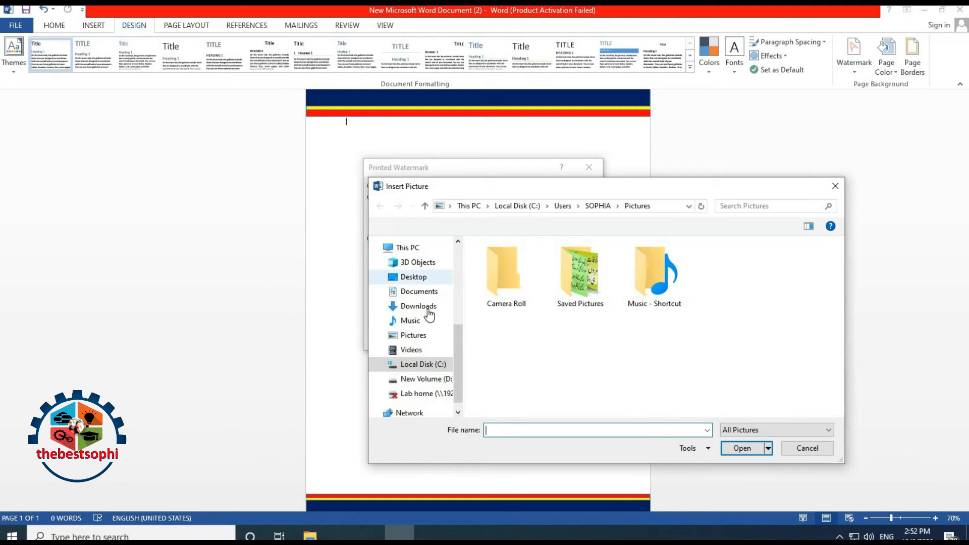
click(409, 277)
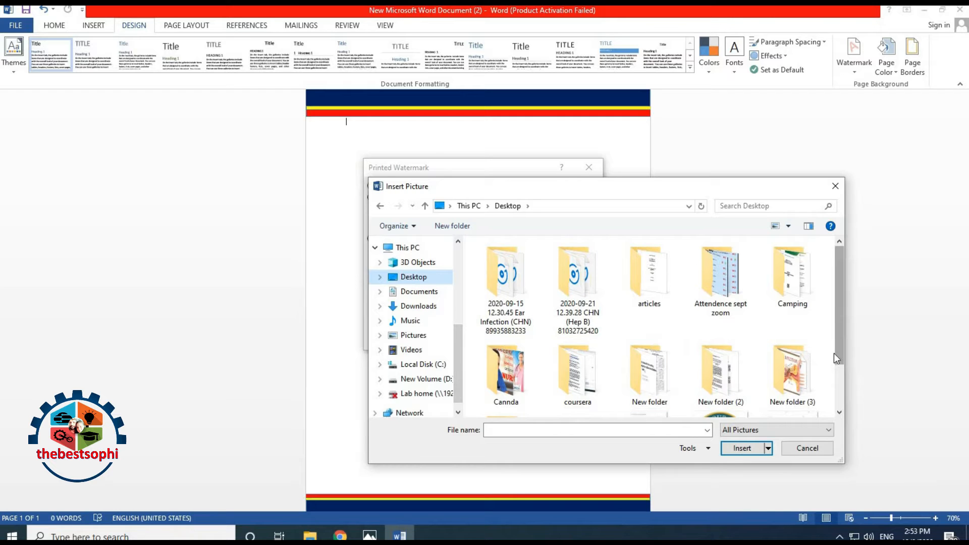
scroll(843, 378, down, 2)
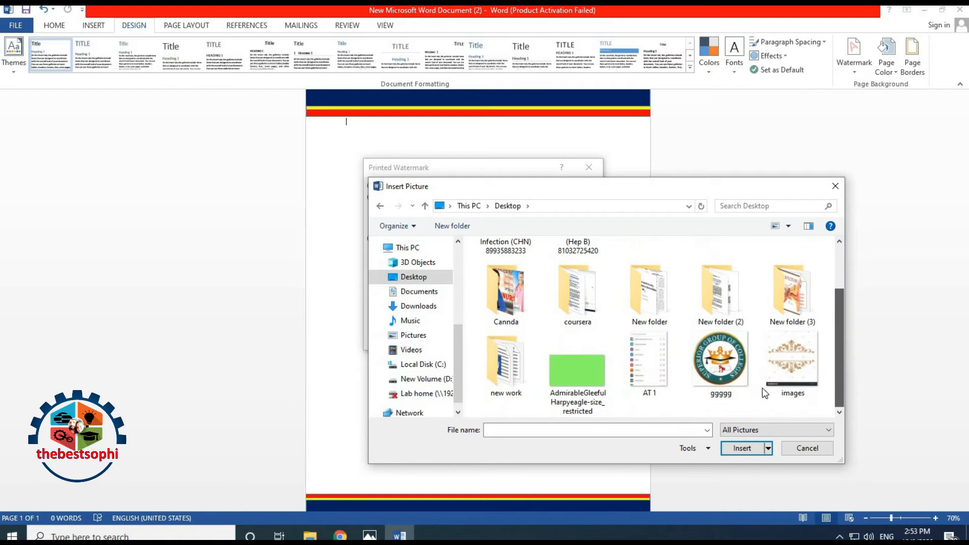
click(721, 361)
click(740, 448)
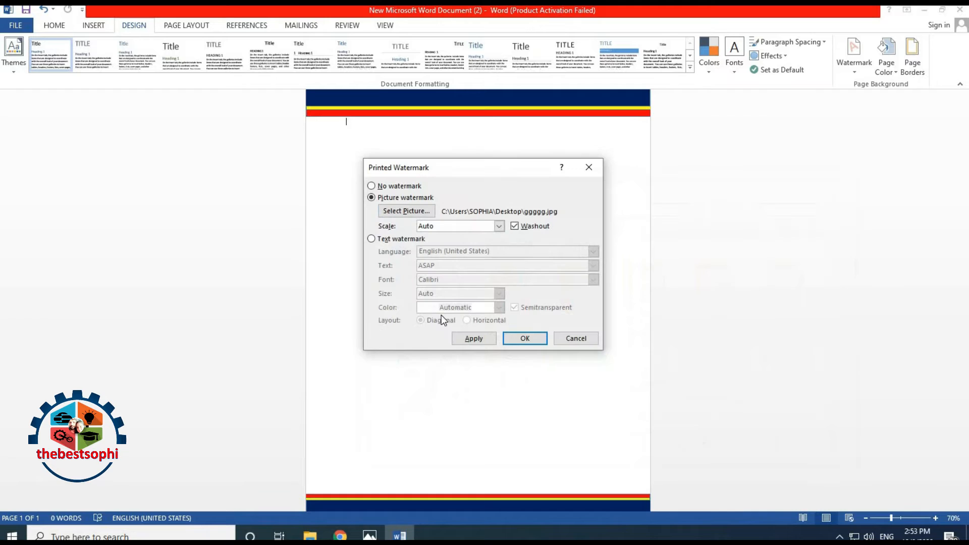
click(531, 341)
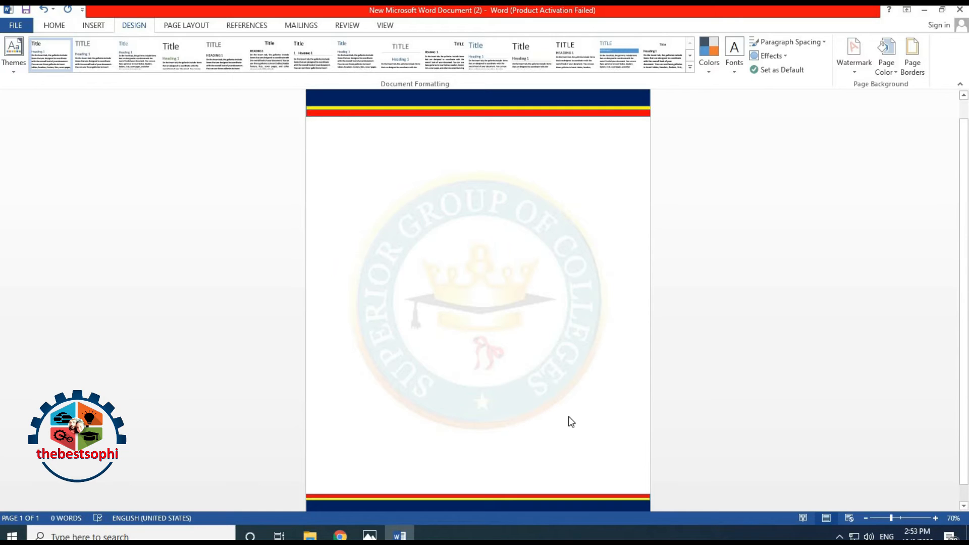
scroll(581, 427, up, 1)
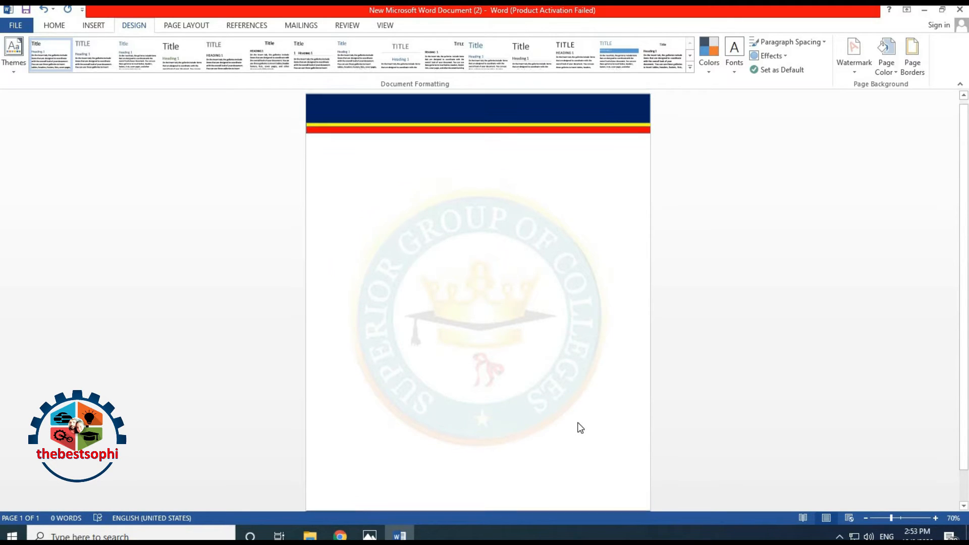
click(451, 111)
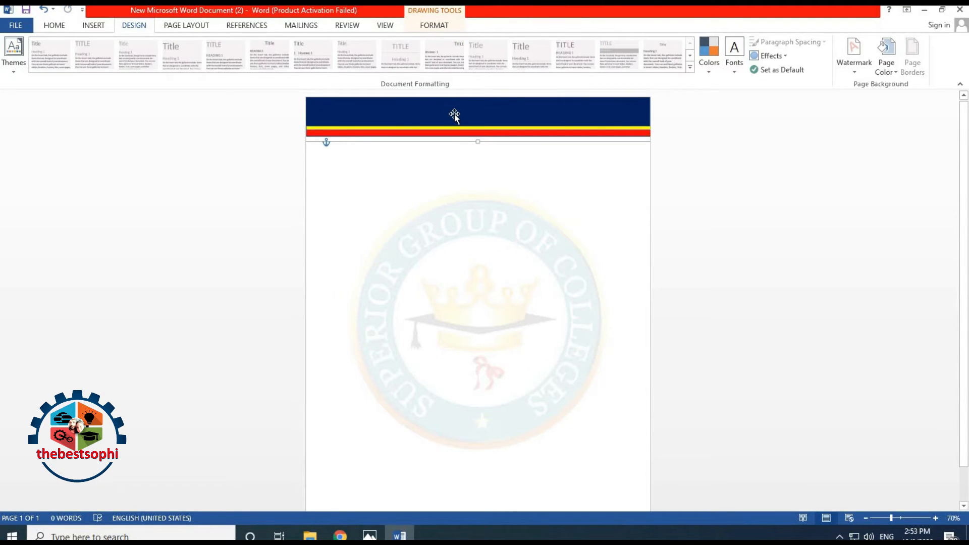
click(864, 518)
click(865, 518)
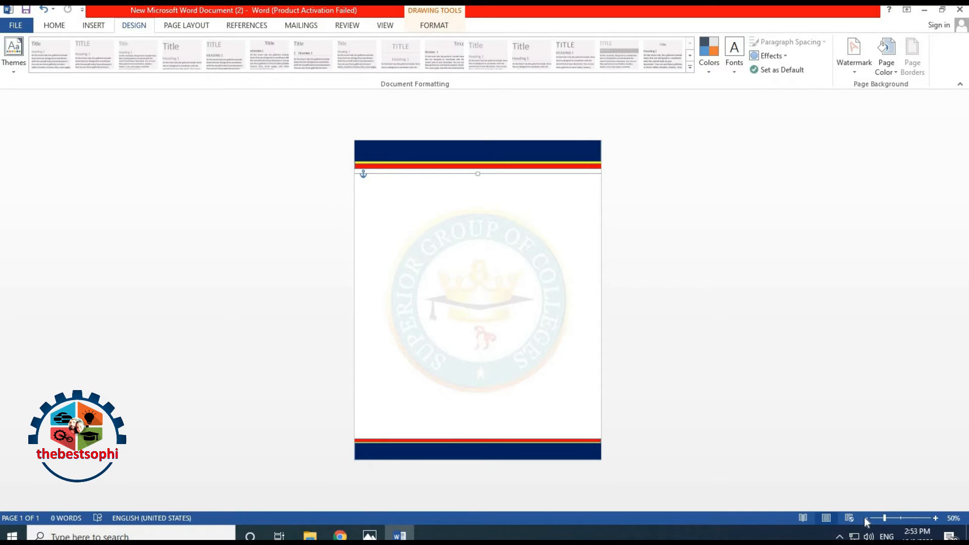
click(935, 519)
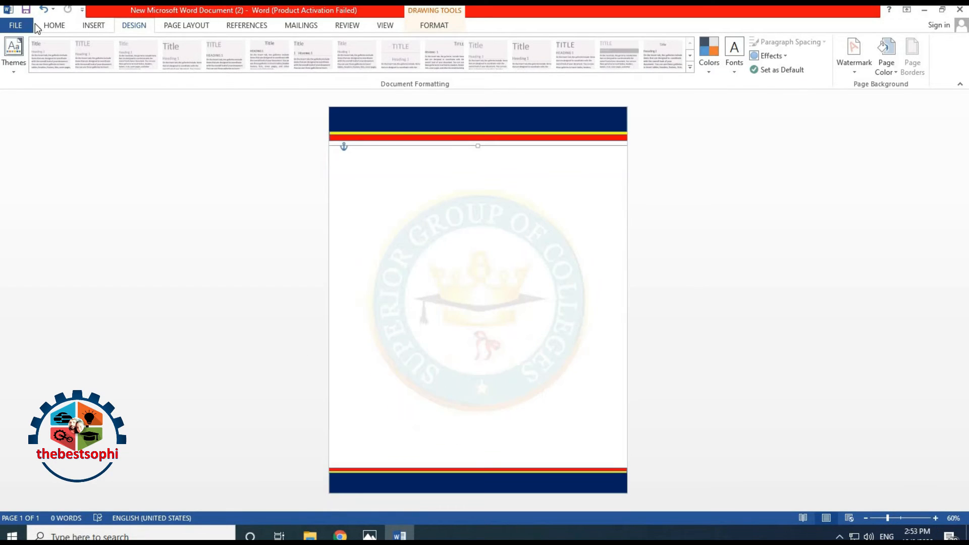
click(50, 28)
click(104, 34)
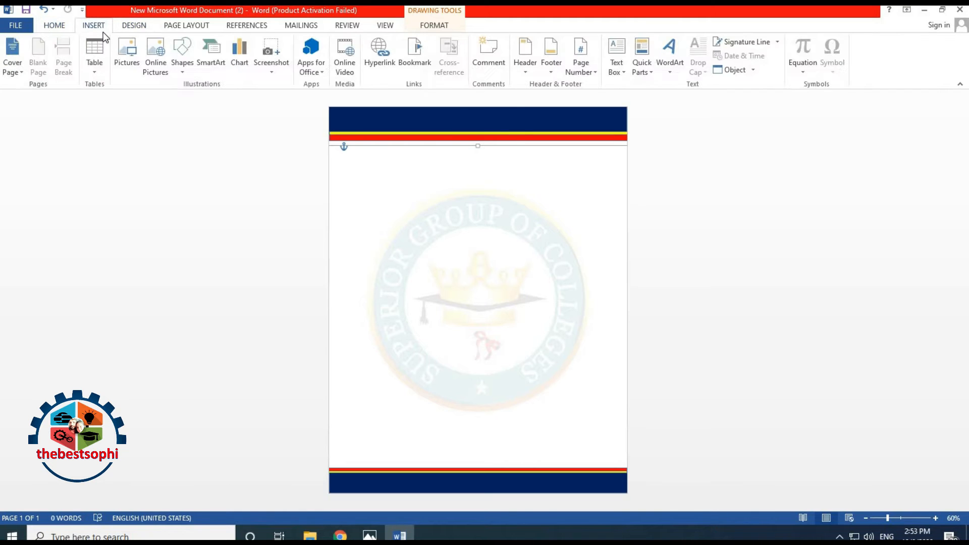
click(182, 56)
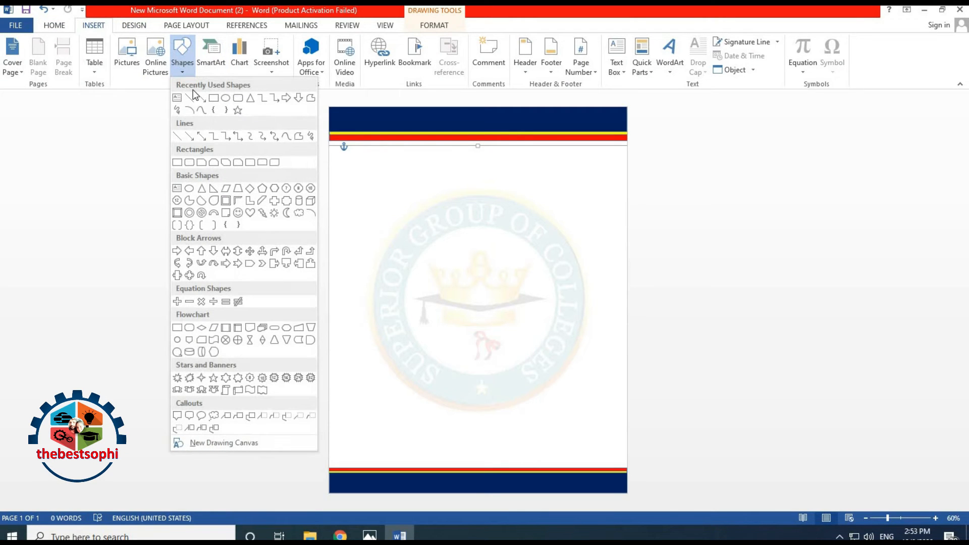
click(262, 114)
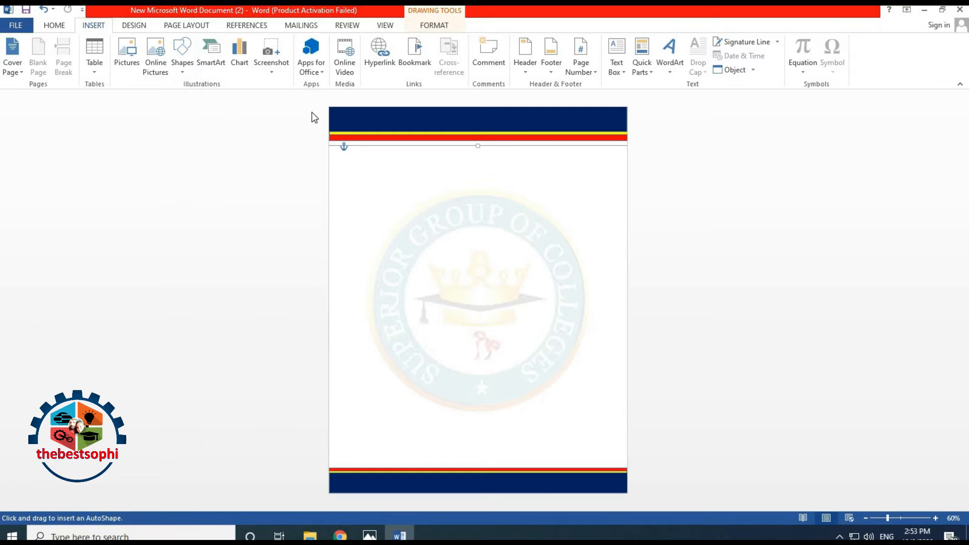
drag(348, 112, 600, 136)
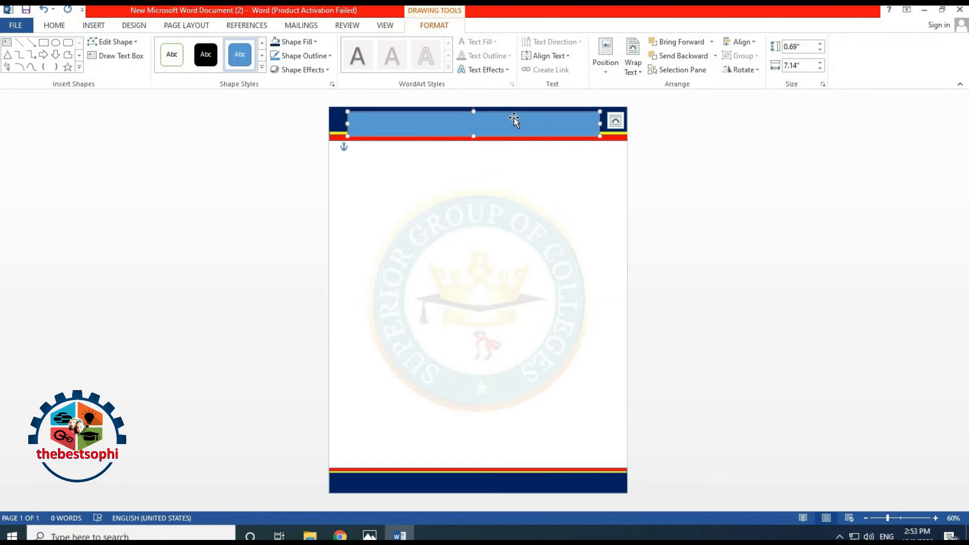
key(Delete)
Step: Draw a text box over the header banner and widen it to about 8.34" by 0.64"
click(95, 26)
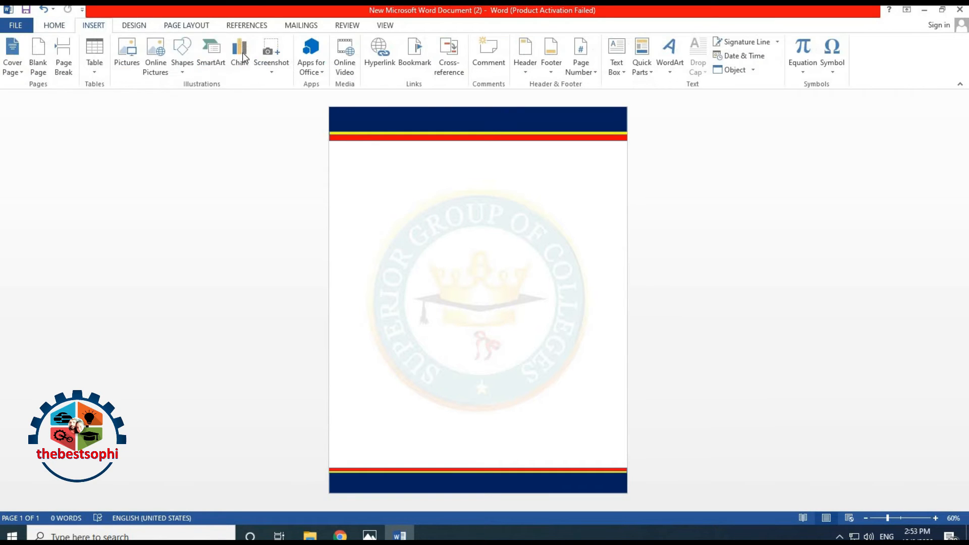
click(182, 55)
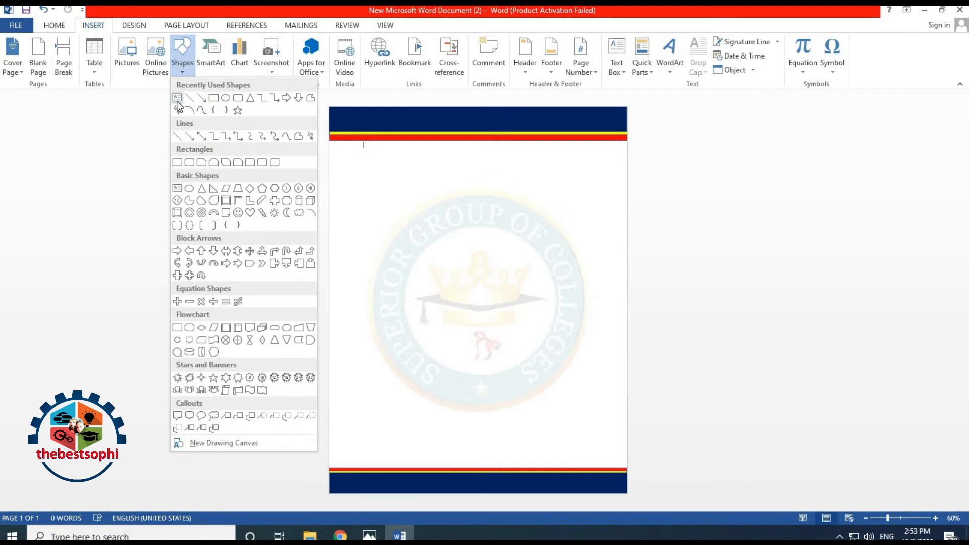
click(177, 101)
drag(350, 115, 617, 139)
drag(439, 117, 422, 112)
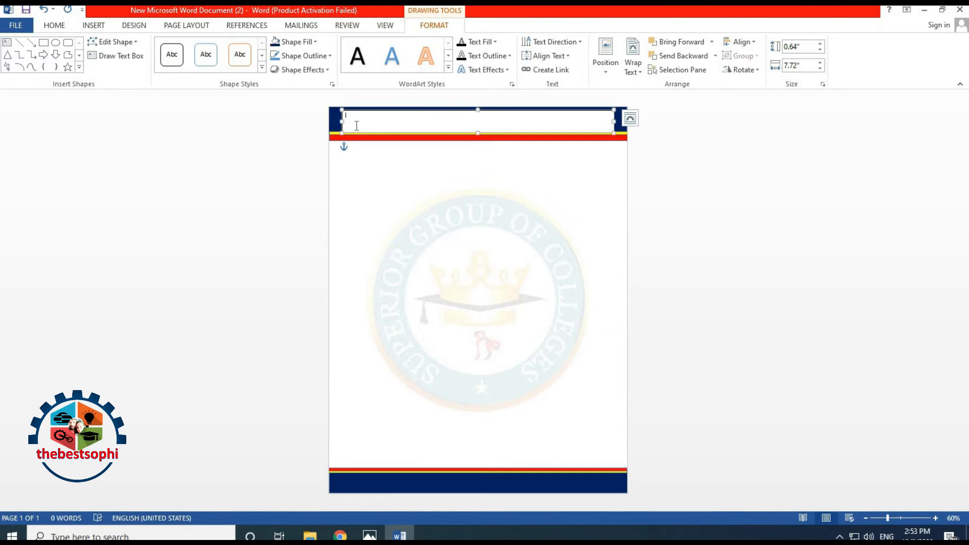
drag(342, 121, 333, 122)
drag(614, 122, 627, 122)
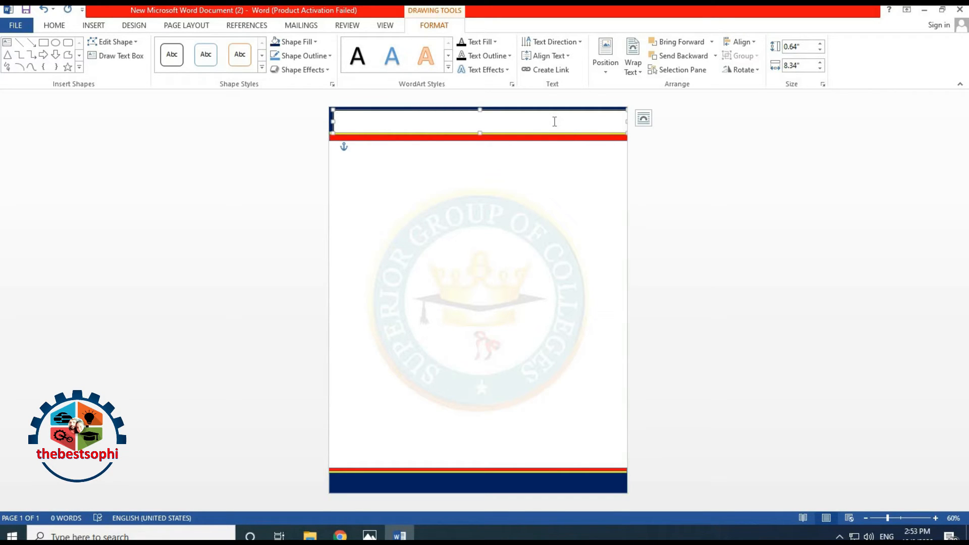
Step: Enter "thebestsophi" as the heading in the header text box and convert it to uppercase
text(the)
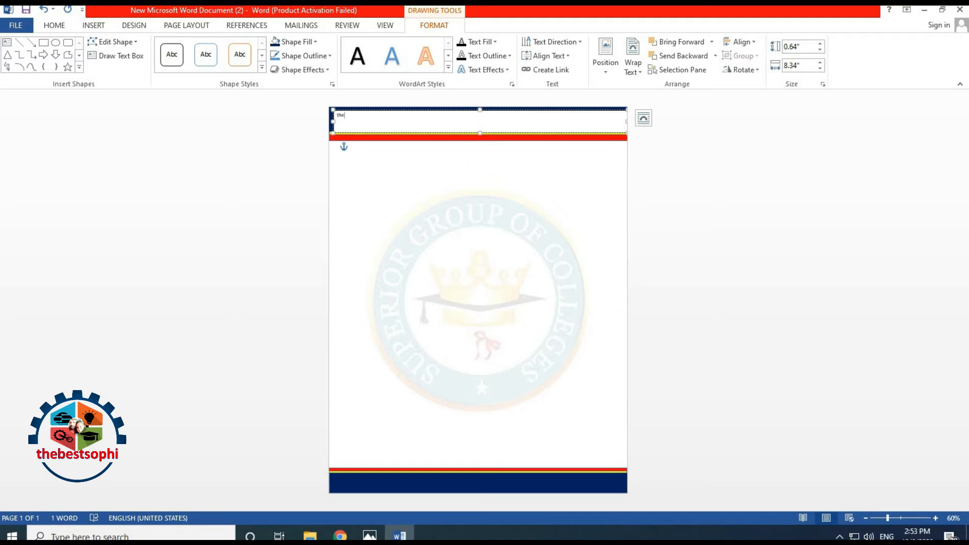
text(bestsophi)
key(shift+F3)
Step: Enlarge the heading text in the header text box to font size 36
double_click(359, 116)
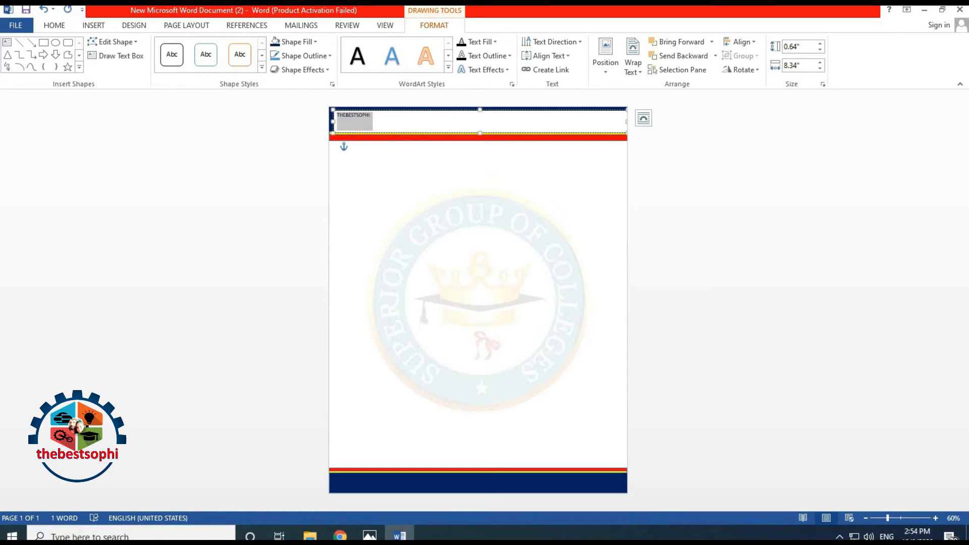
click(65, 28)
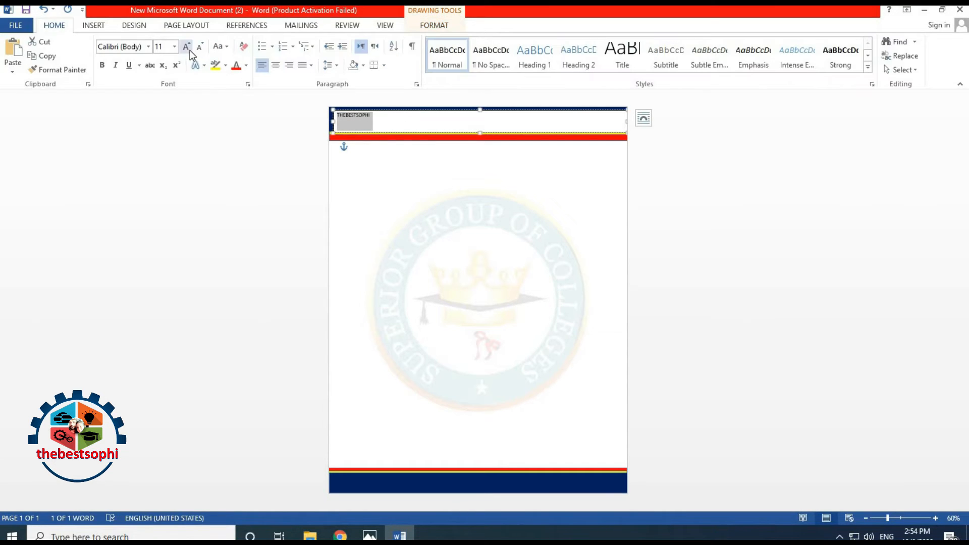
click(189, 50)
click(189, 49)
click(189, 50)
click(189, 50)
click(190, 50)
click(190, 49)
click(189, 50)
click(190, 49)
click(190, 49)
Step: Cycle the heading through its letter cases to all lowercase and centre it in the text box
click(477, 127)
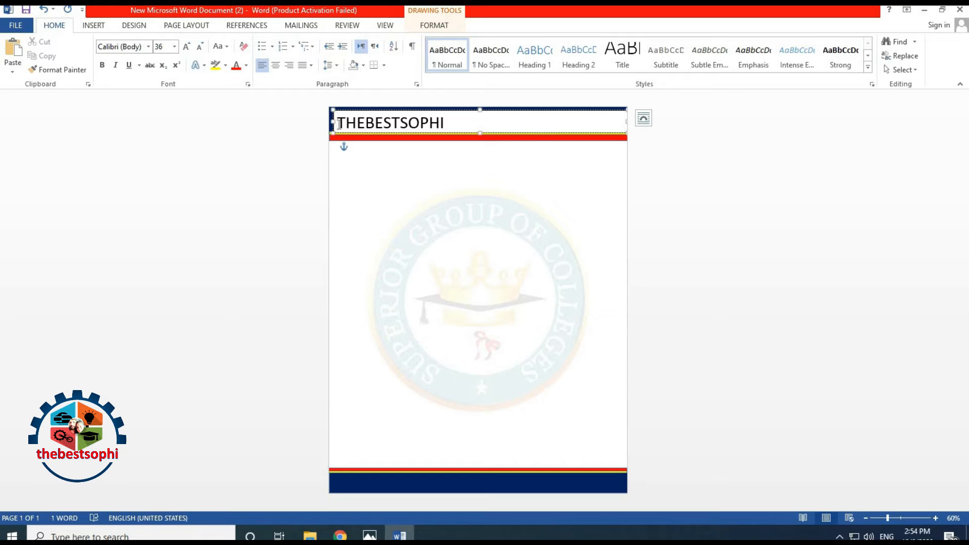
key(shift+F3)
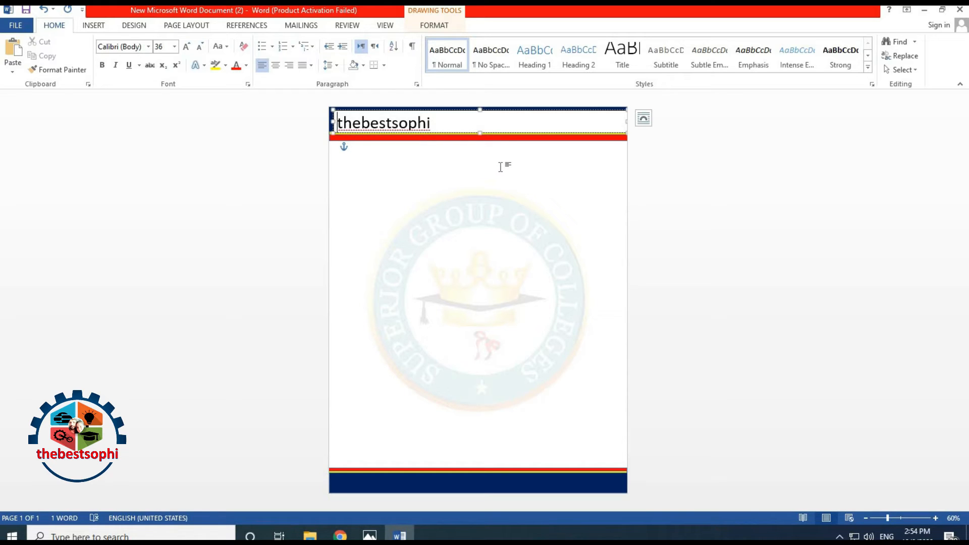
key(shift+F3)
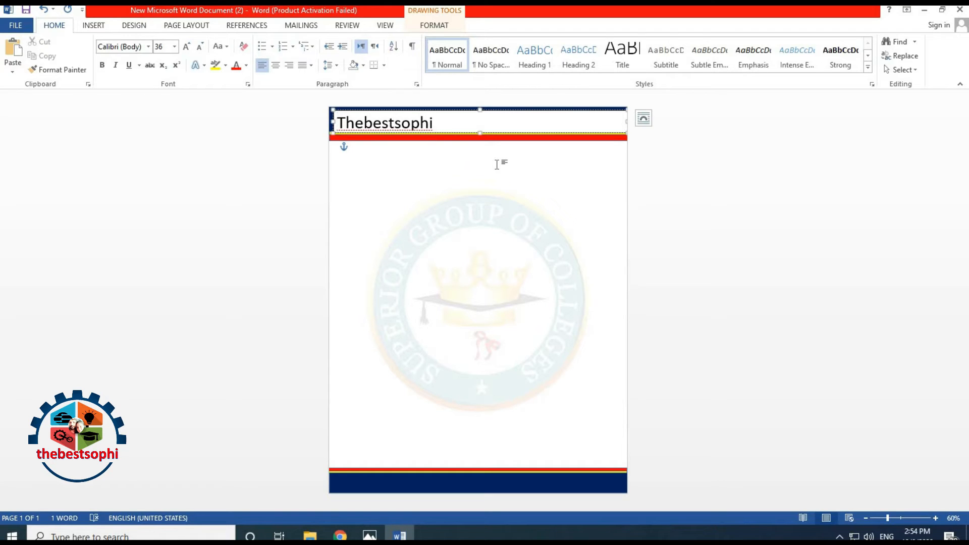
key(shift+F3)
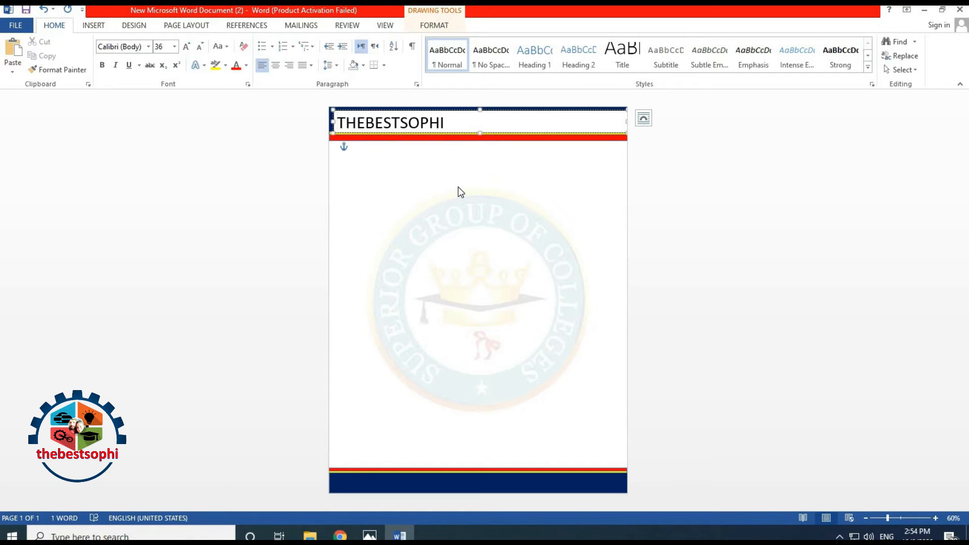
key(shift+F3)
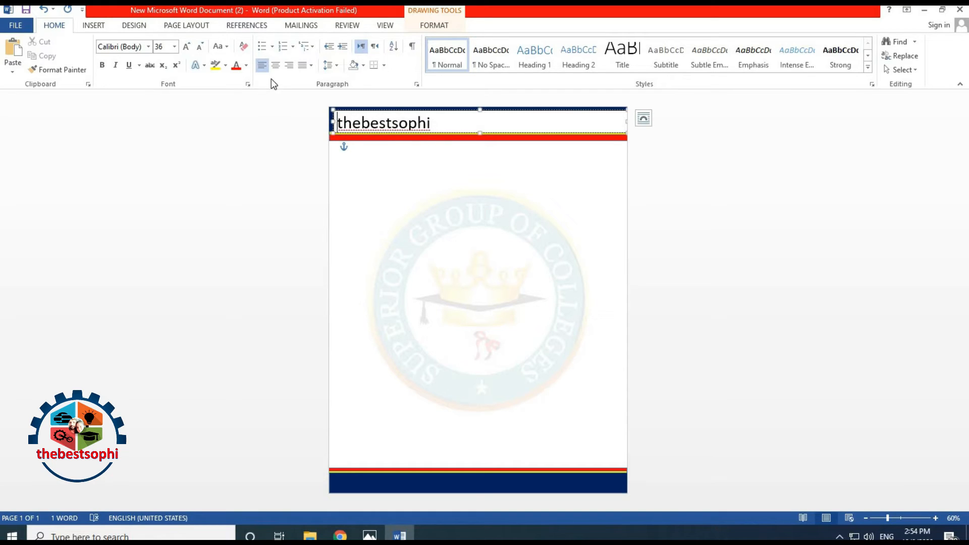
click(275, 65)
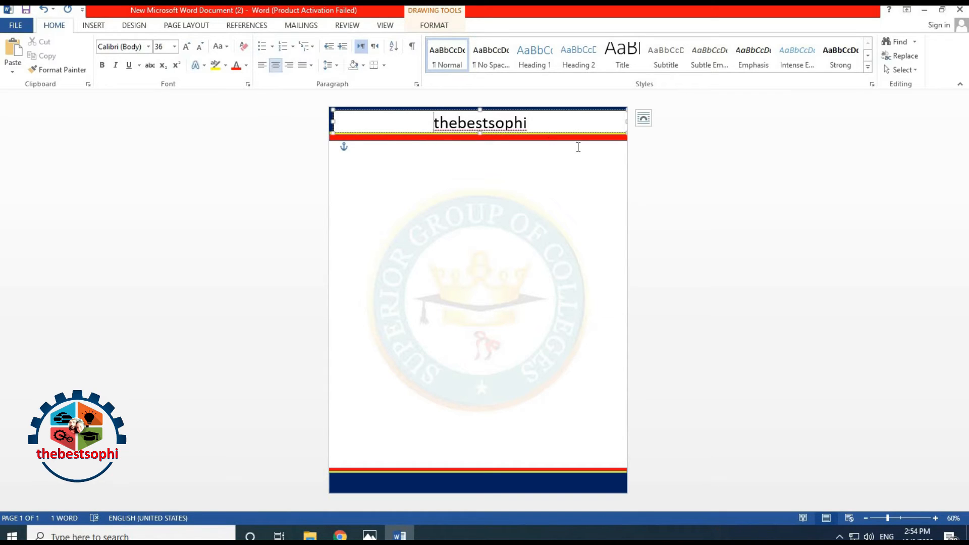
Step: Select the whole heading and apply the Bahnschrift SemiBold SemiConden font to it
drag(435, 124, 564, 131)
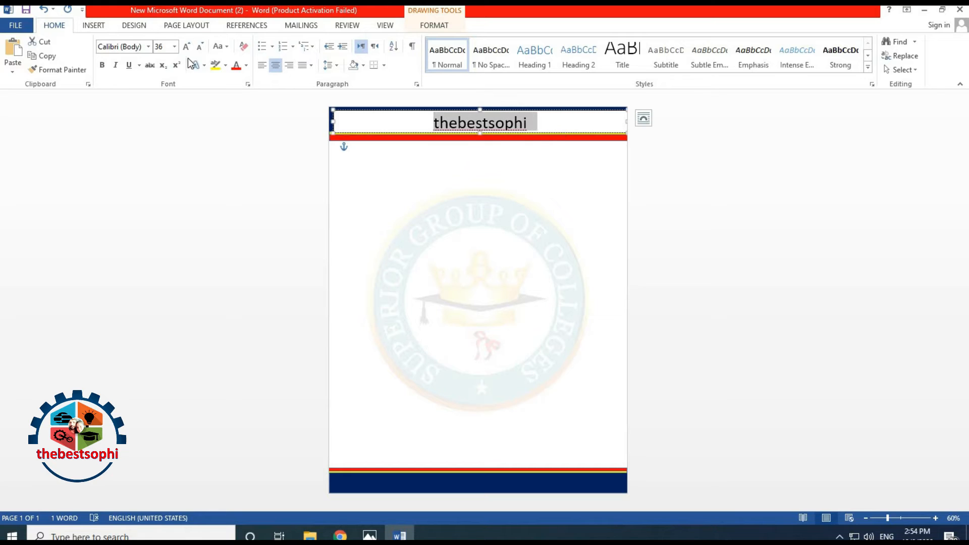
click(149, 46)
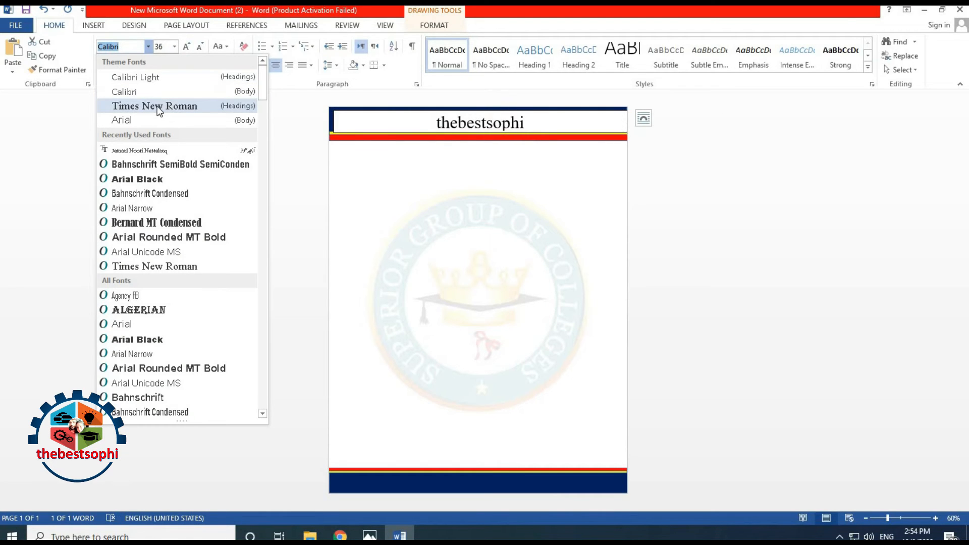
click(155, 164)
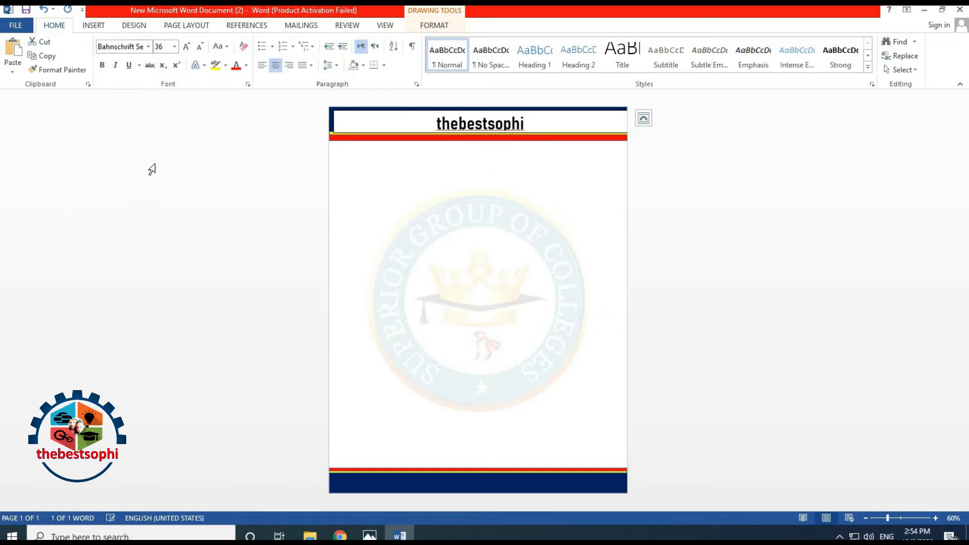
Step: Browse the available fonts and set the selected heading's font to Arial
click(149, 46)
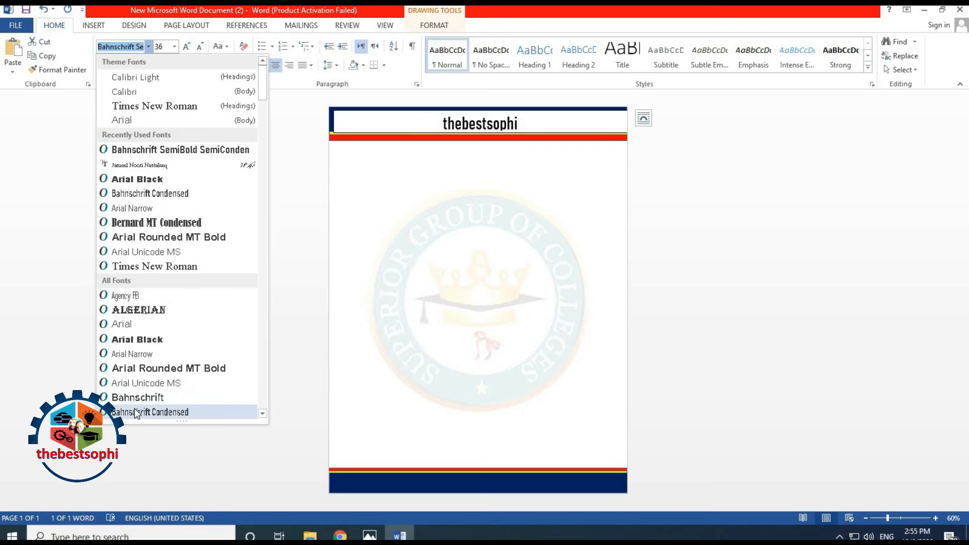
scroll(135, 413, down, 1)
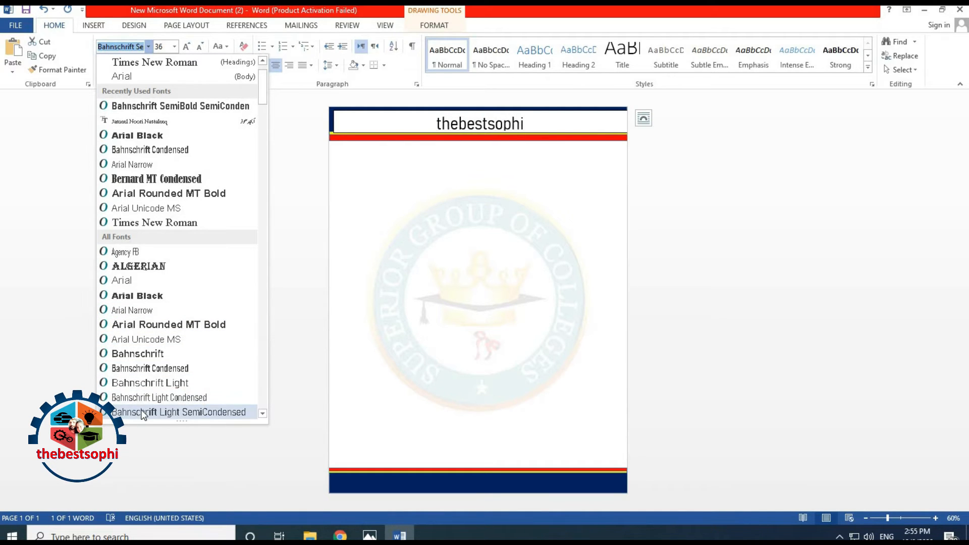
scroll(143, 414, down, 2)
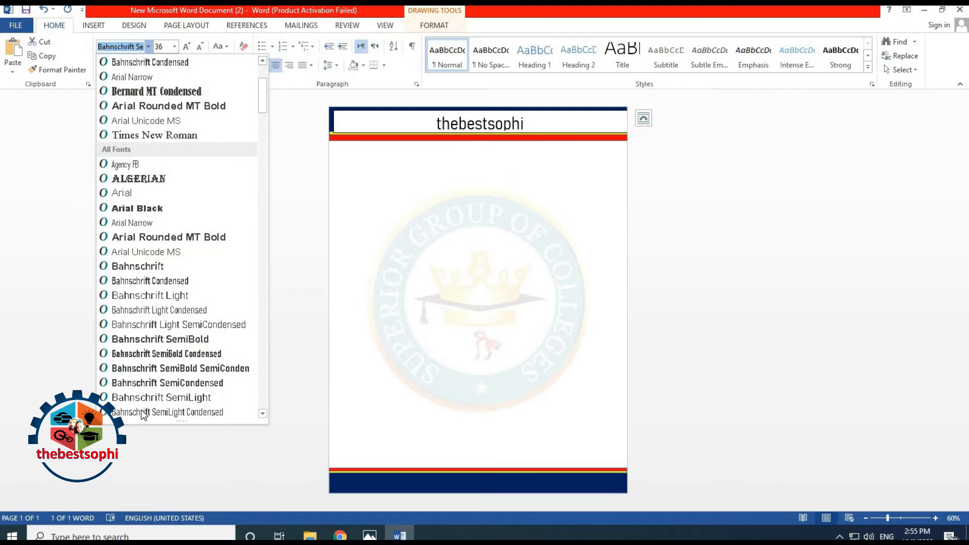
scroll(143, 414, down, 1)
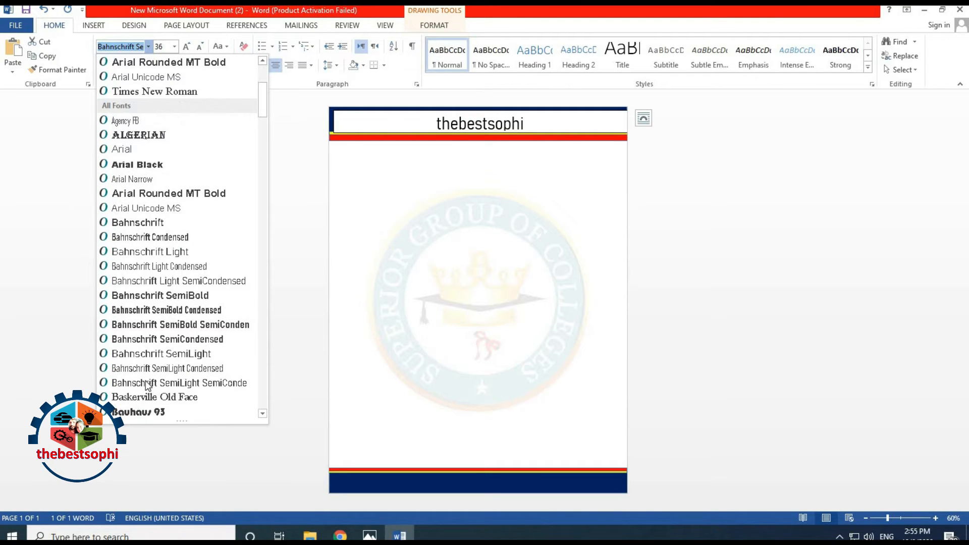
scroll(145, 403, down, 2)
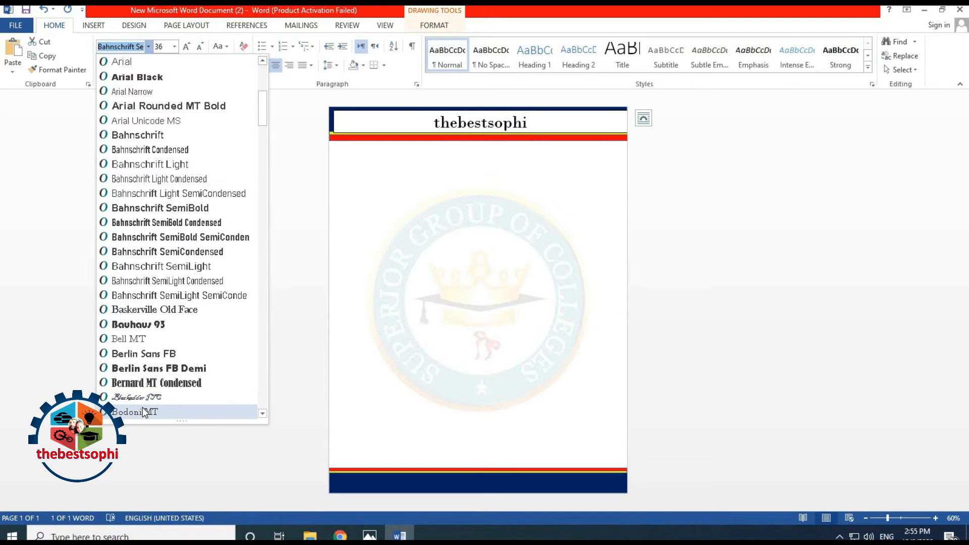
scroll(144, 413, down, 1)
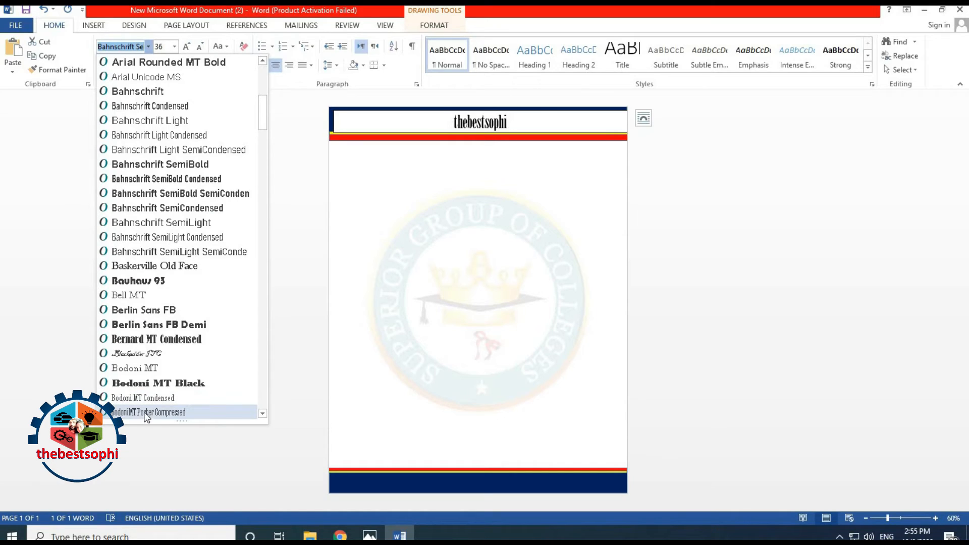
scroll(147, 416, down, 1)
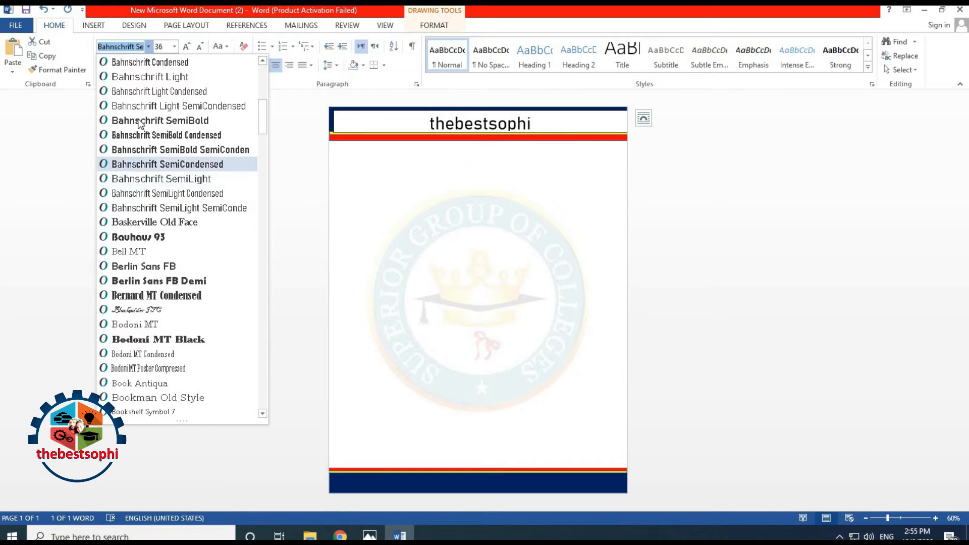
scroll(141, 111, up, 2)
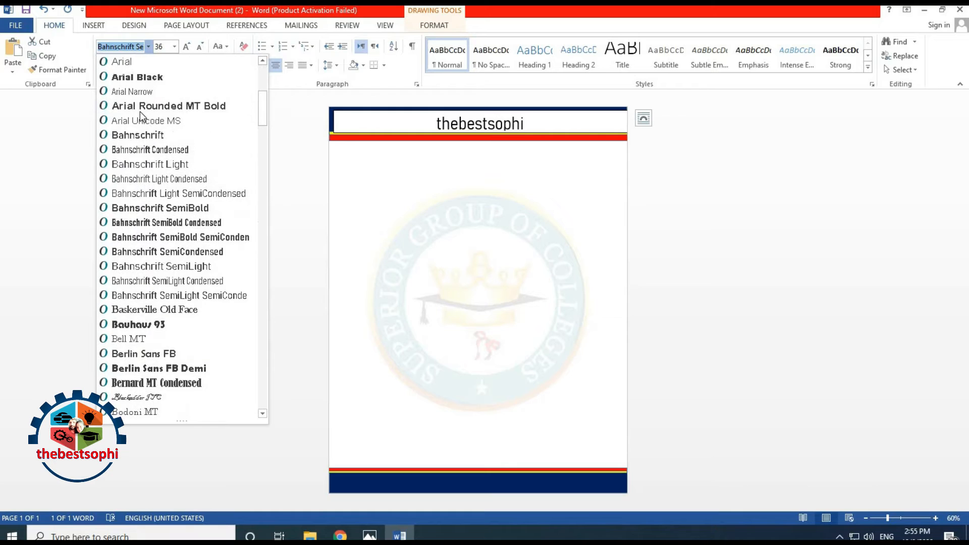
scroll(130, 95, up, 1)
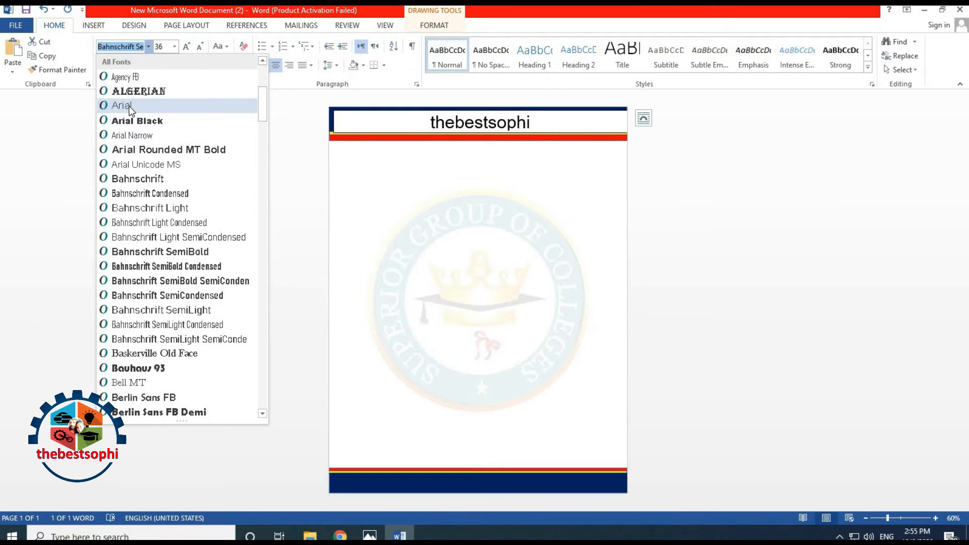
click(130, 106)
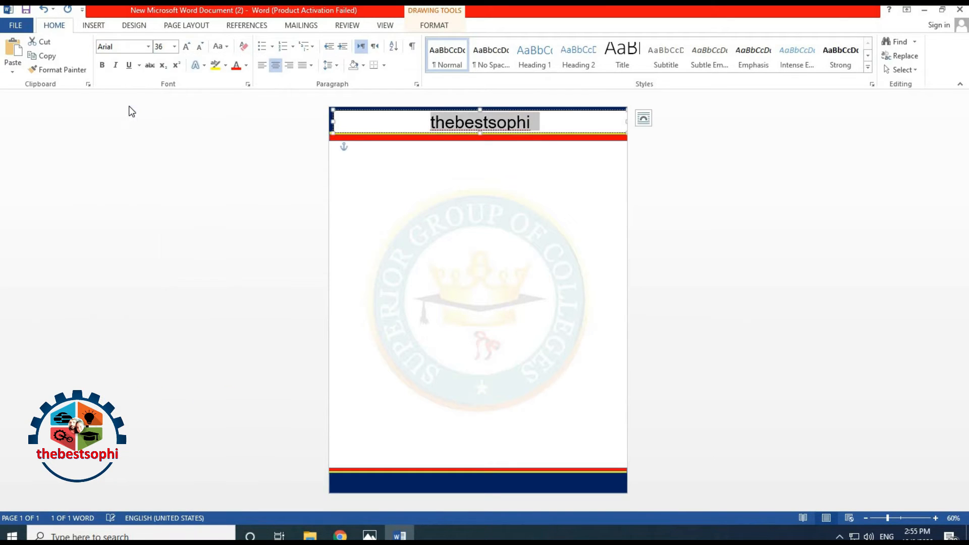
Step: Reduce the heading's font size to 26
click(201, 47)
click(201, 48)
click(201, 47)
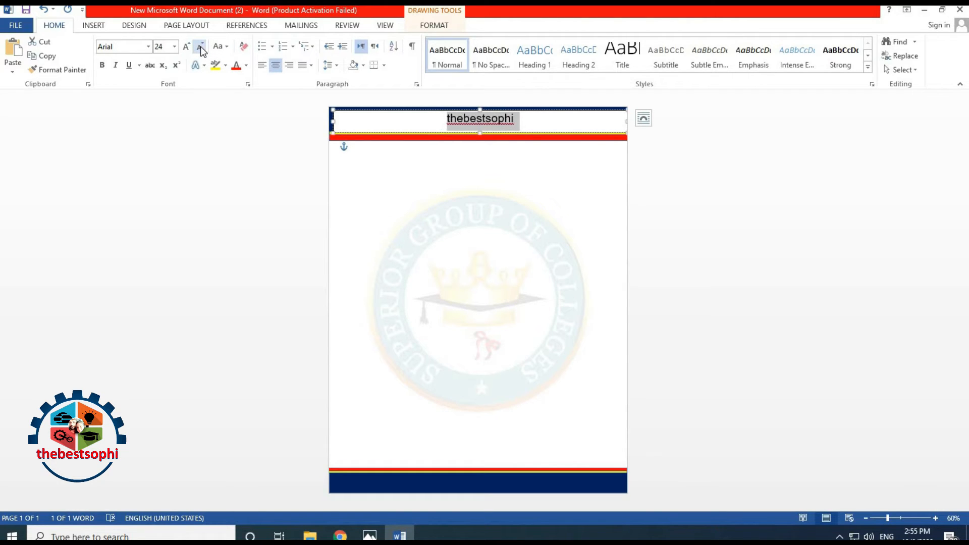
click(186, 47)
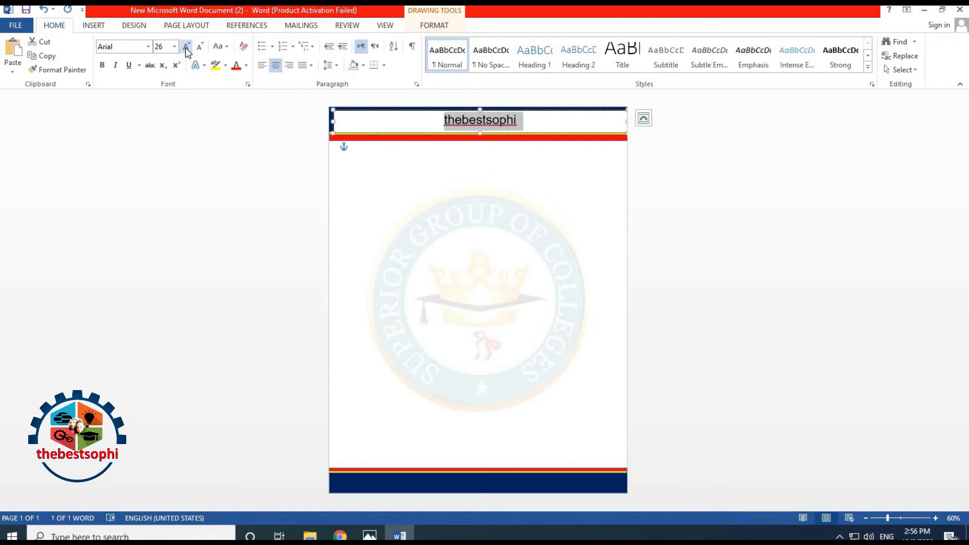
Step: Extend the heading so that it reads "Thebestsophi from xyz"
click(518, 123)
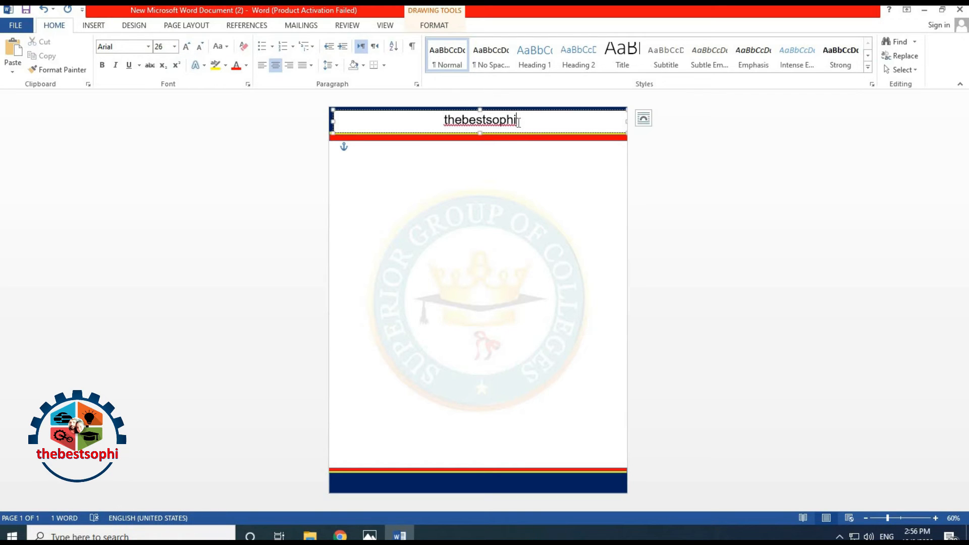
text(from)
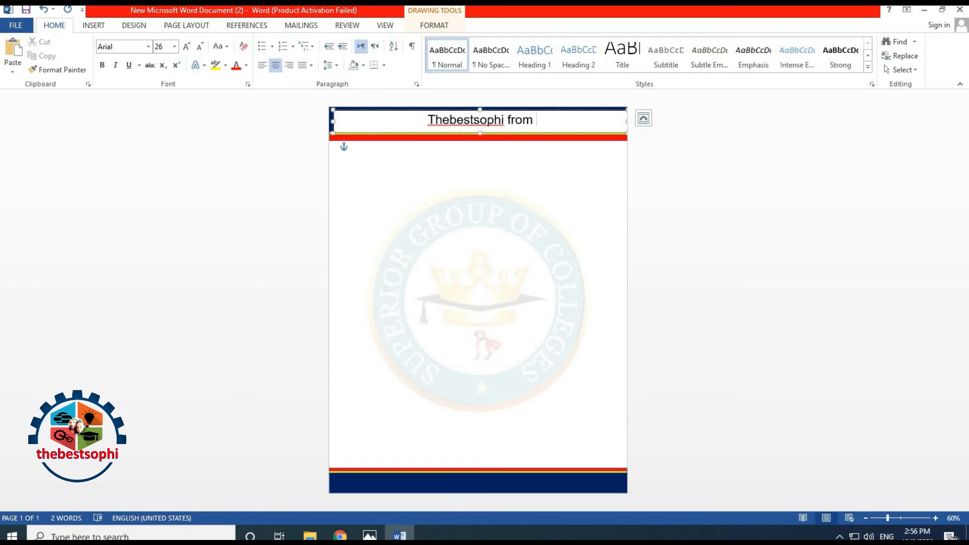
text( xyz)
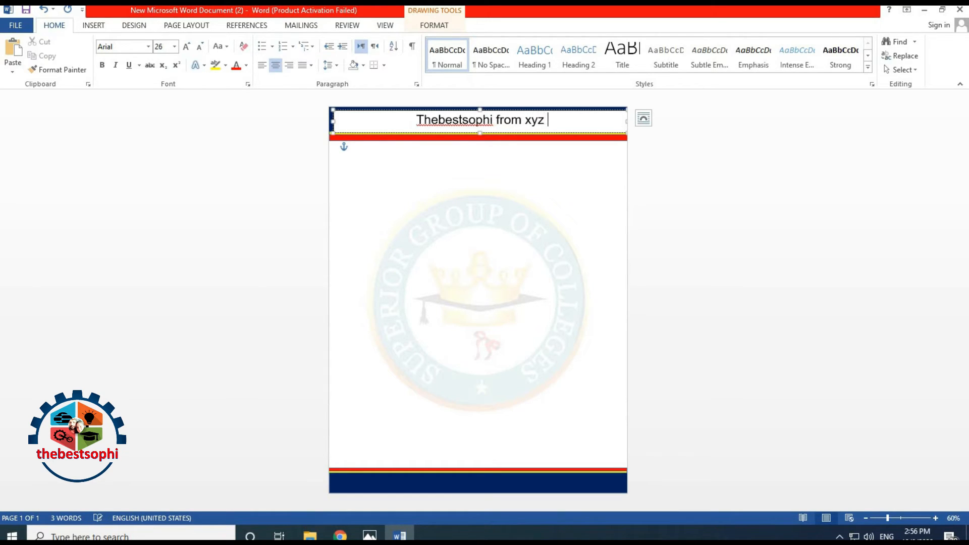
Step: Select the full heading "Thebestsophi from xyz" and set its font colour to white
drag(499, 120, 539, 120)
click(484, 120)
click(389, 127)
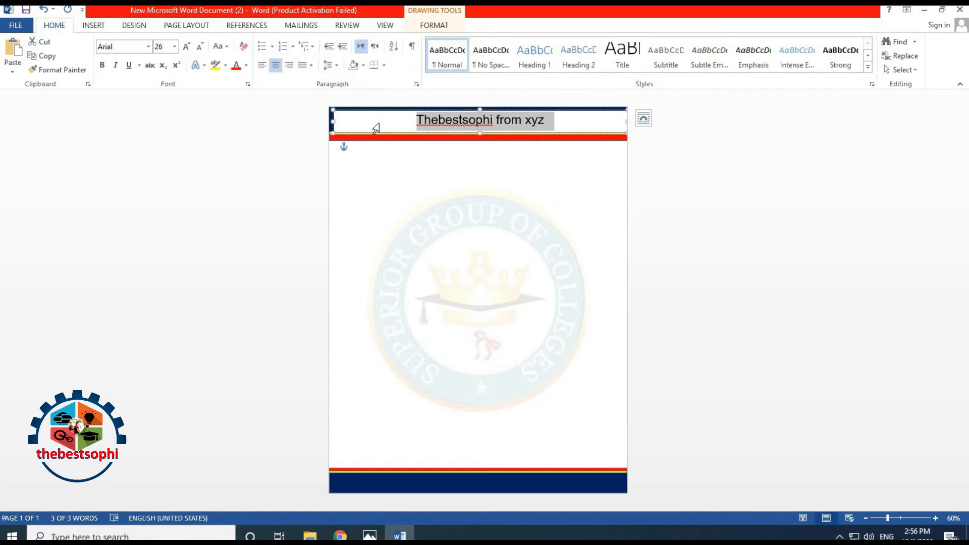
click(247, 65)
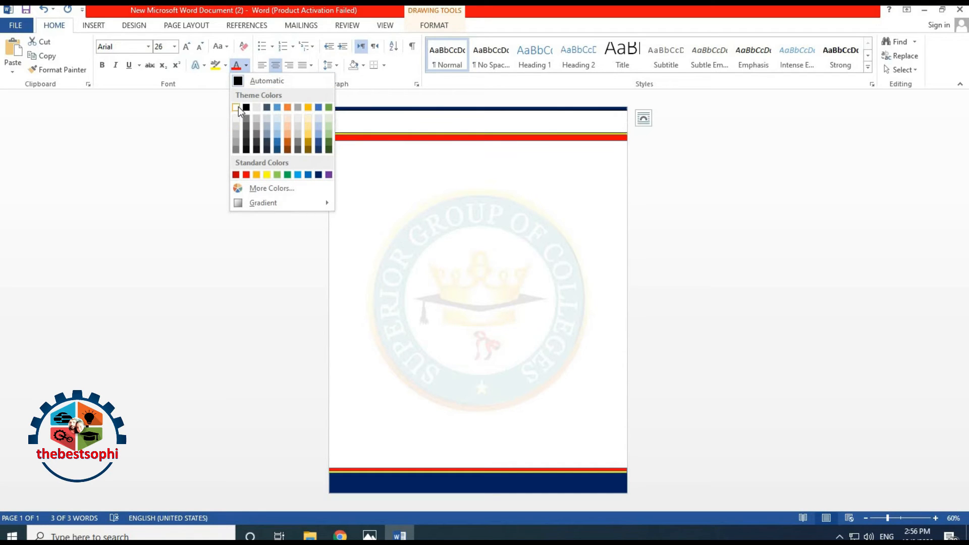
click(277, 125)
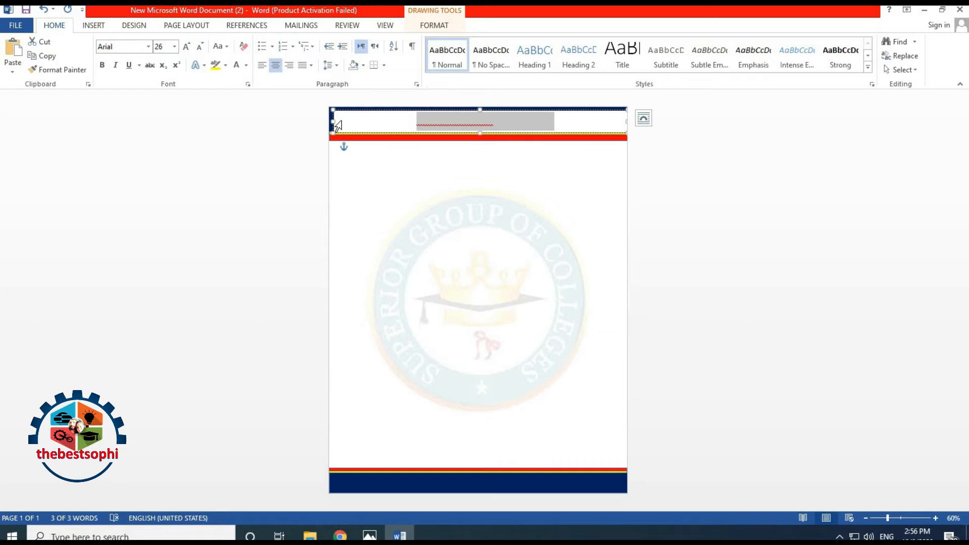
Step: Set the header text box to no fill and no outline
click(435, 24)
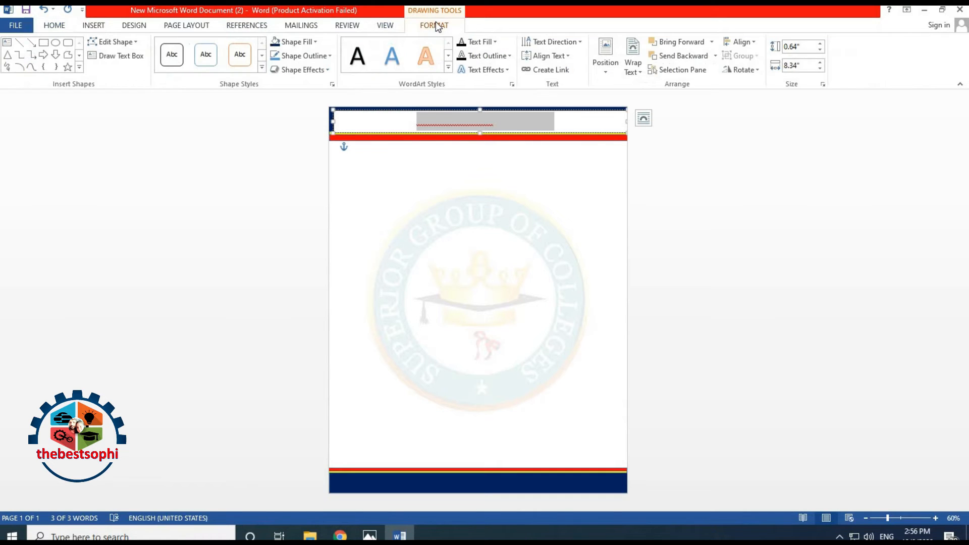
click(296, 44)
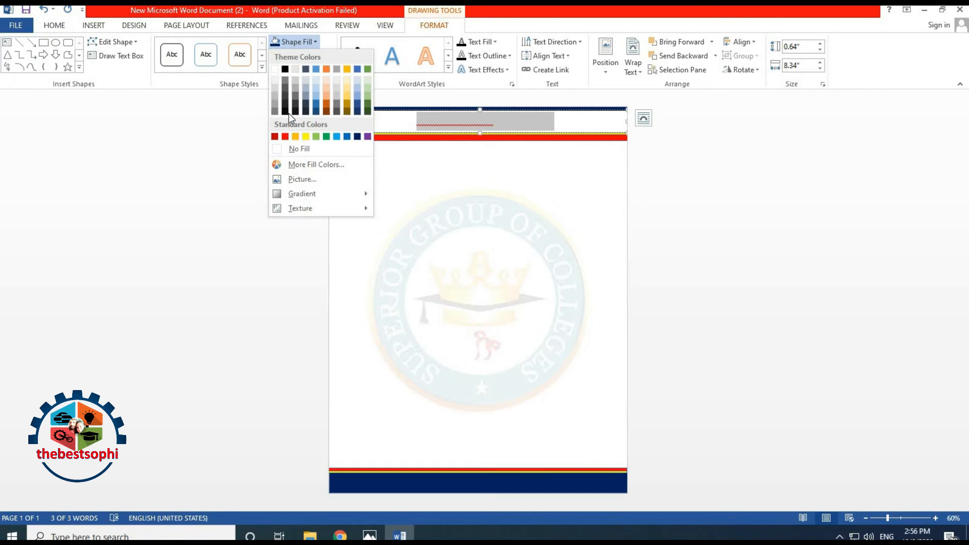
click(293, 150)
click(302, 57)
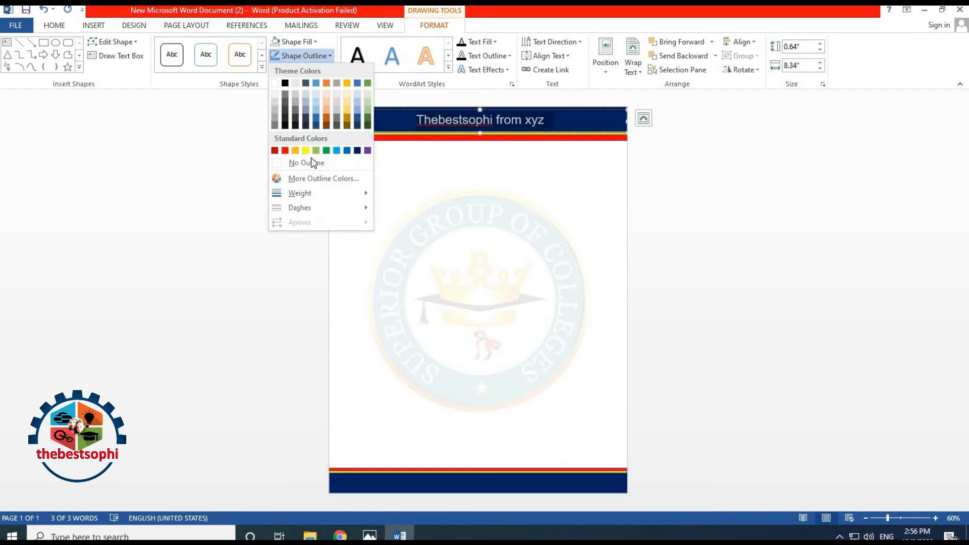
click(311, 162)
Step: Ignore all spelling flags for the word "Thebestsophi" in the header heading
click(469, 120)
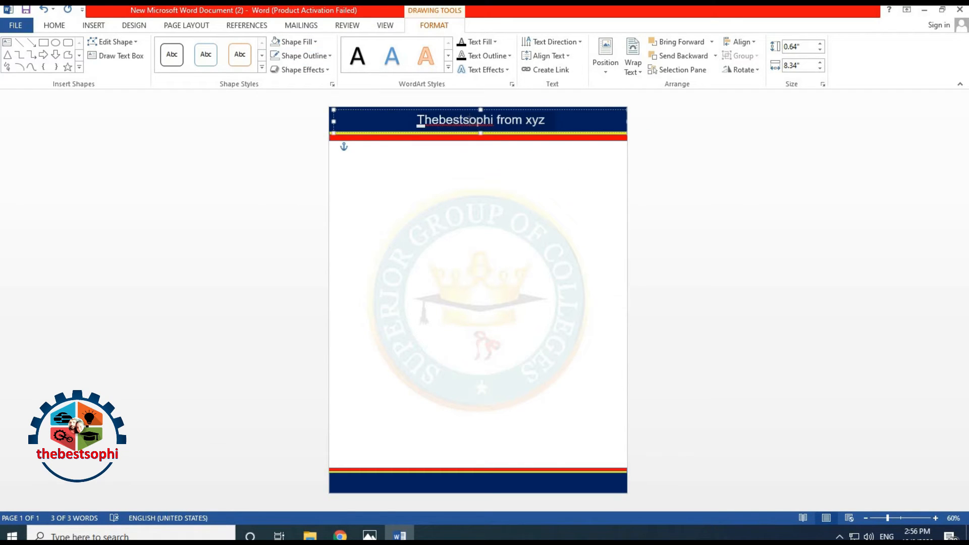
right_click(468, 120)
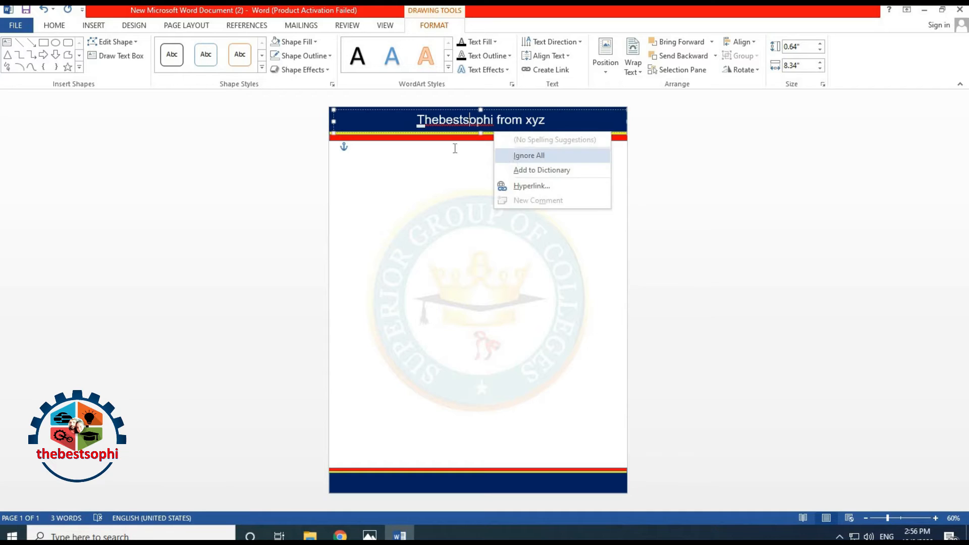
click(525, 153)
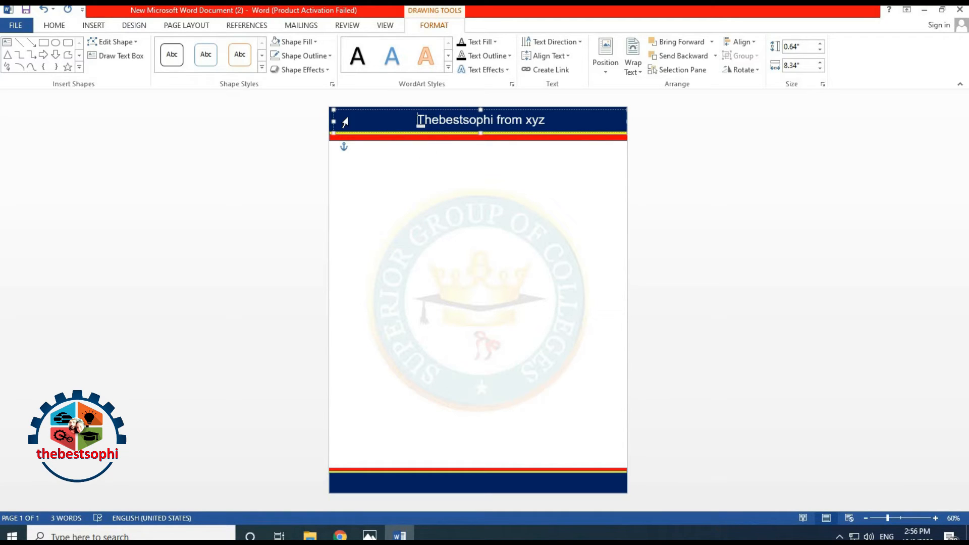
Step: Insert the logo picture "ggggg" from the Desktop folder into the heading text box
click(94, 25)
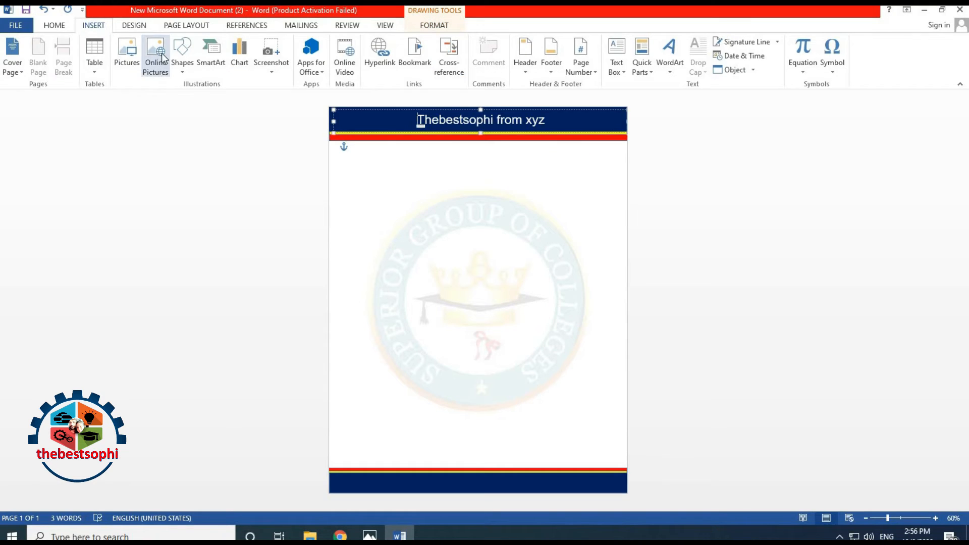
click(130, 68)
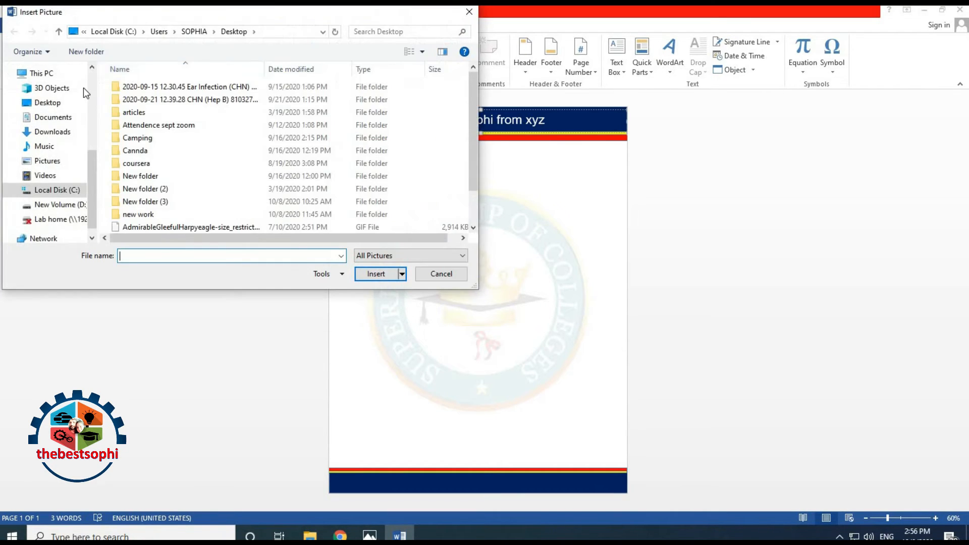
drag(89, 180, 90, 102)
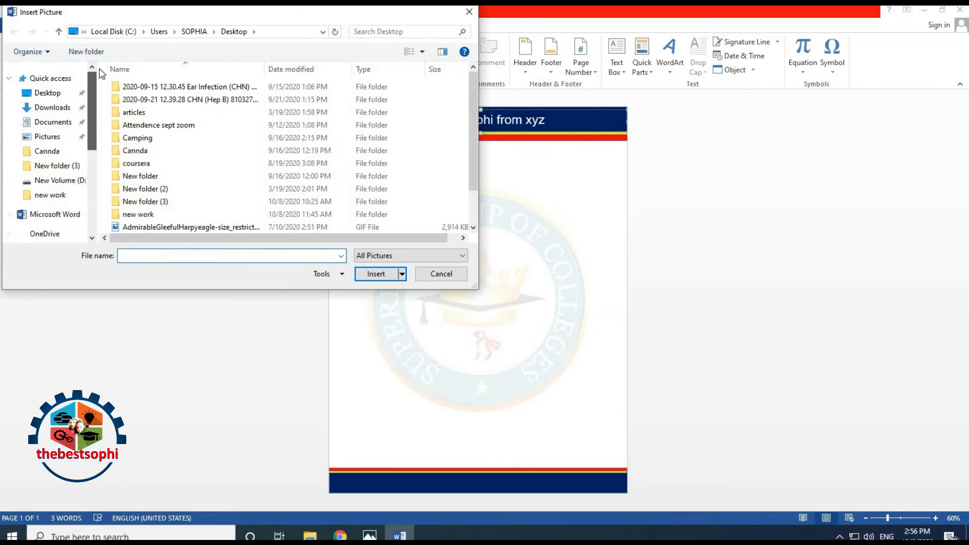
click(48, 97)
scroll(382, 232, down, 1)
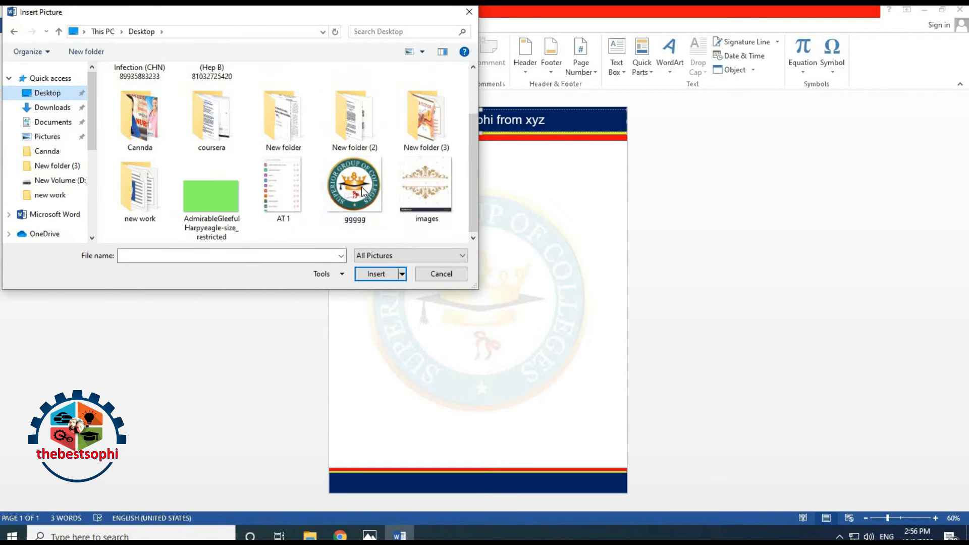
click(362, 187)
click(378, 276)
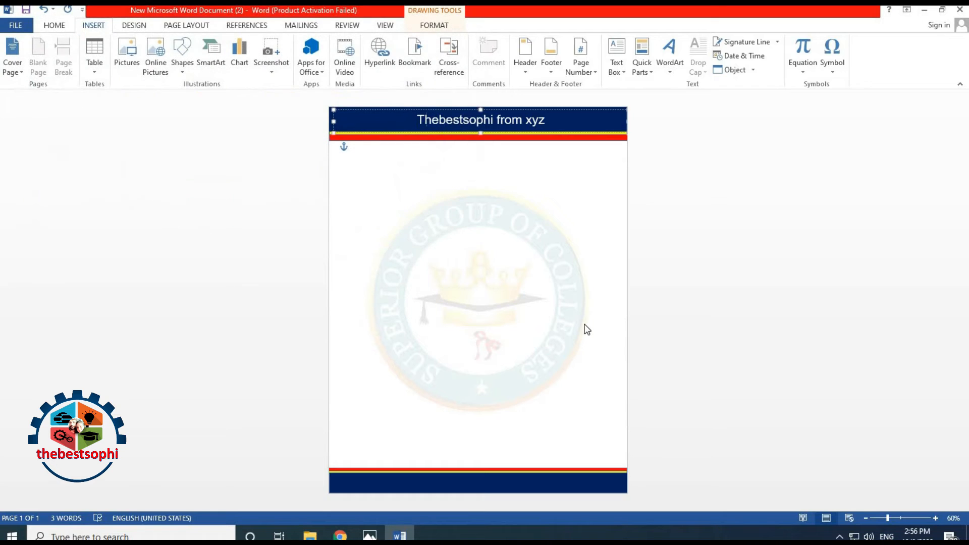
Step: Move the inserted logo out of the heading text box to just below the header banner
click(420, 124)
mouse_move(420, 124)
mouse_down()
mouse_move(400, 130)
mouse_move(417, 123)
mouse_up()
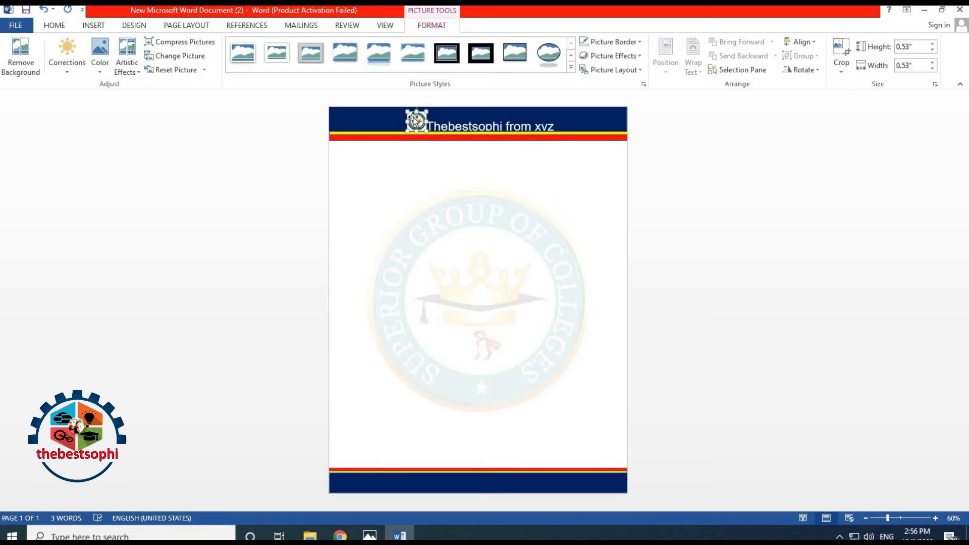
mouse_move(415, 120)
mouse_down()
mouse_move(420, 166)
mouse_move(370, 158)
mouse_up()
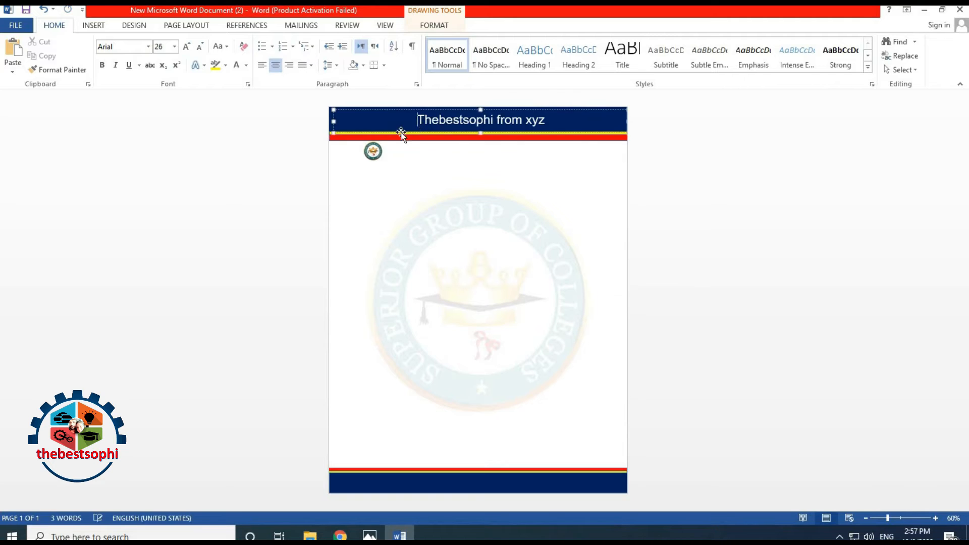
Step: Set the small logo's text wrapping to In Front of Text and place it on the header banner before the heading
click(370, 155)
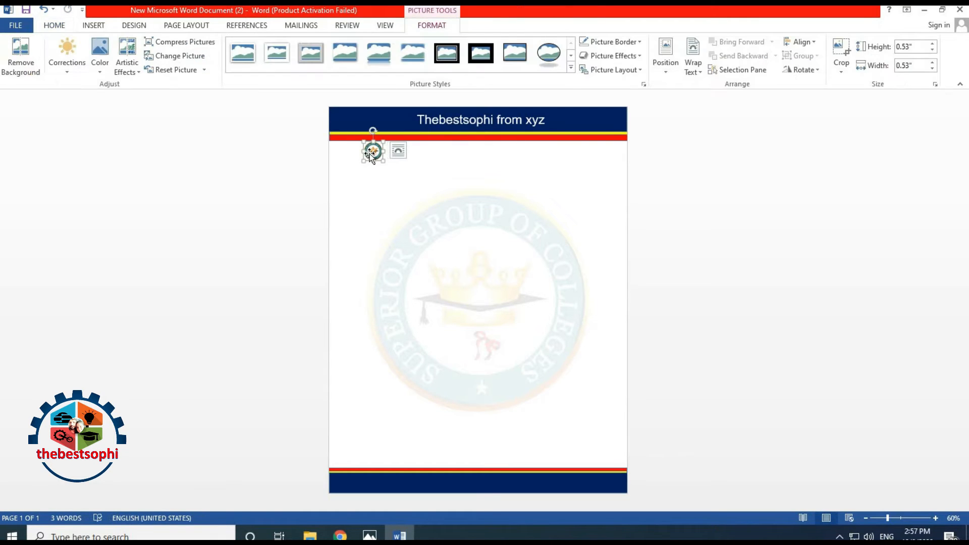
click(694, 68)
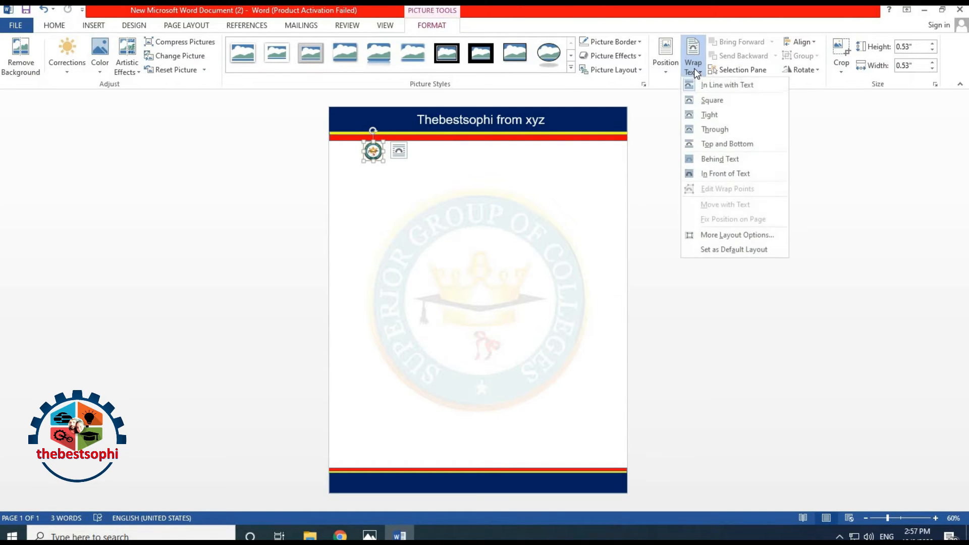
click(715, 174)
drag(372, 151, 381, 124)
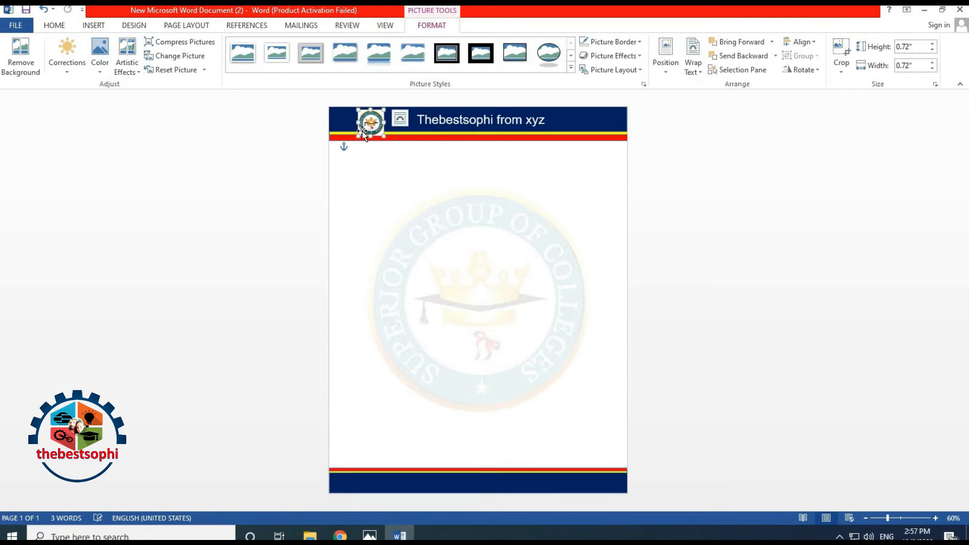
Step: Move the logo into the page body and enlarge it to about 2.74 by 2.74 inches
drag(377, 203, 457, 296)
drag(401, 234, 381, 145)
drag(400, 188, 444, 288)
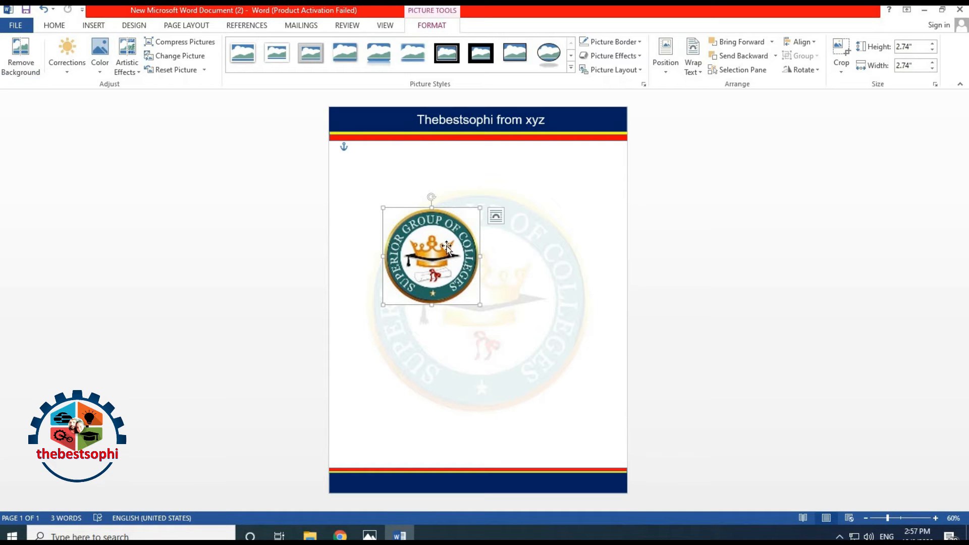
Step: Start removing the logo's background, extend the removal frame to the picture's edges, and activate Mark Areas to Keep
click(17, 73)
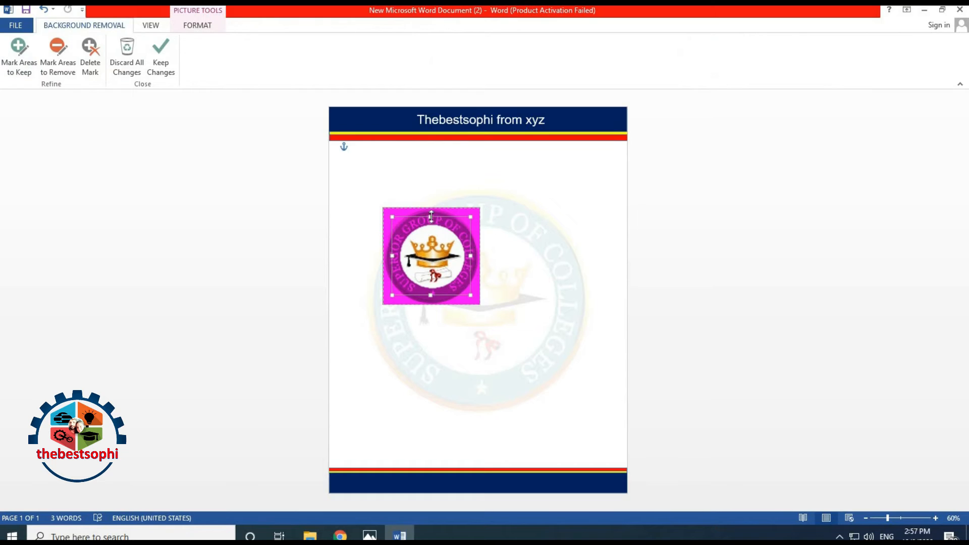
drag(427, 217, 430, 207)
drag(430, 294, 430, 305)
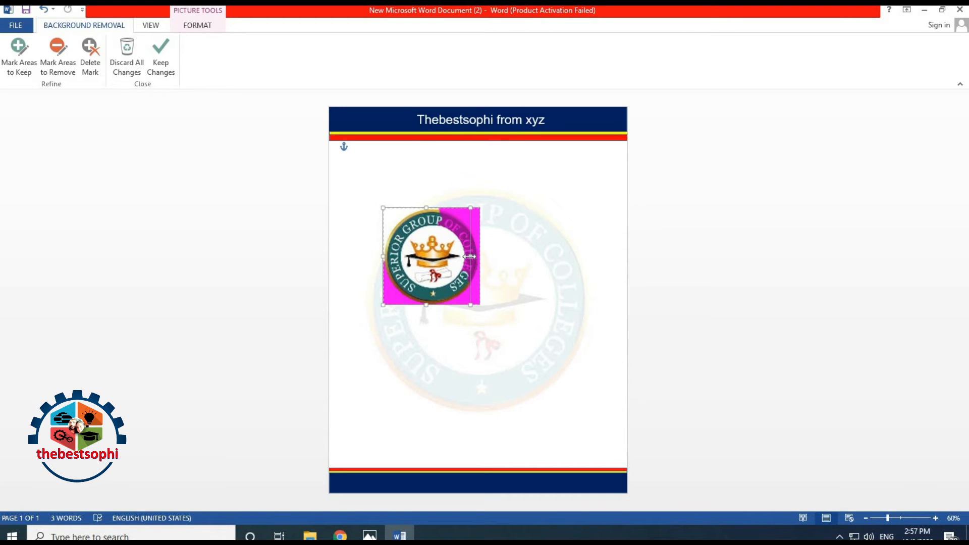
drag(470, 257, 480, 256)
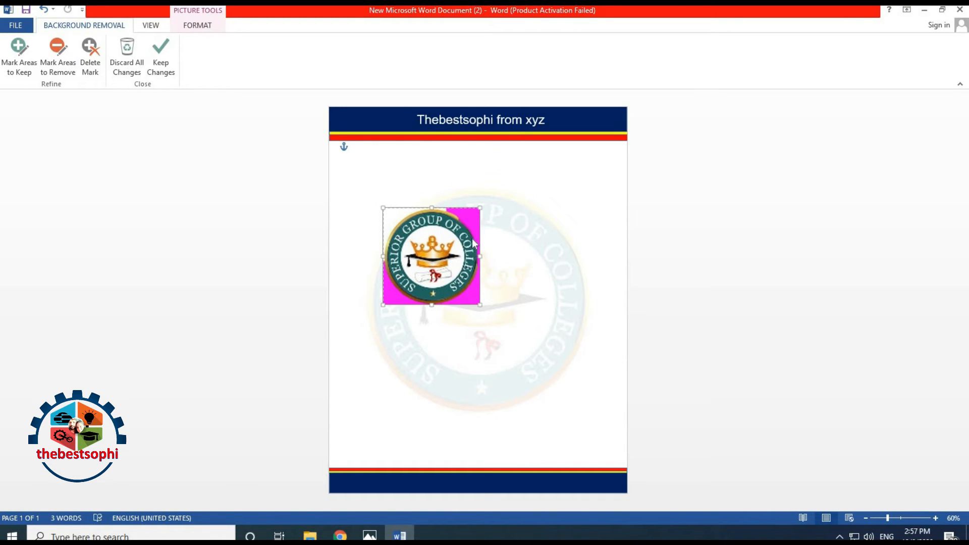
click(26, 62)
click(23, 71)
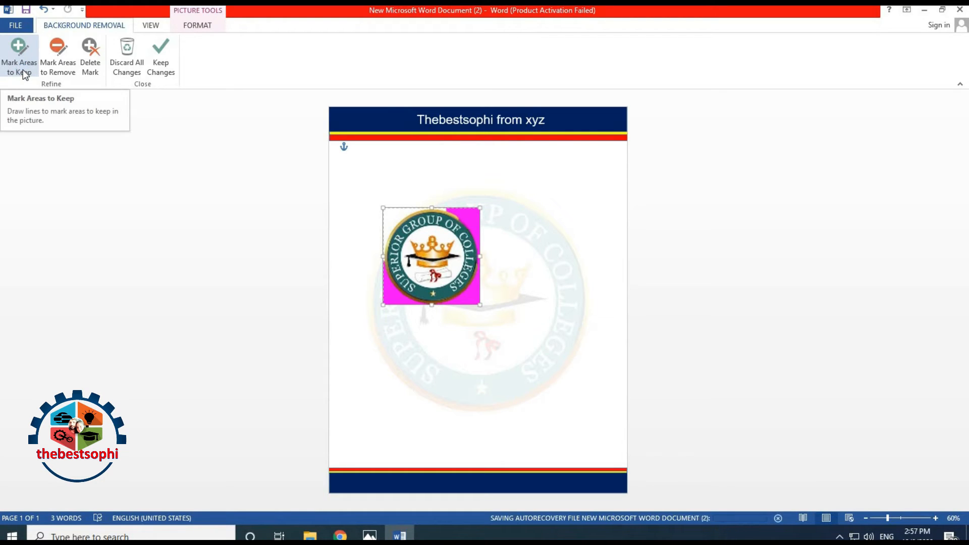
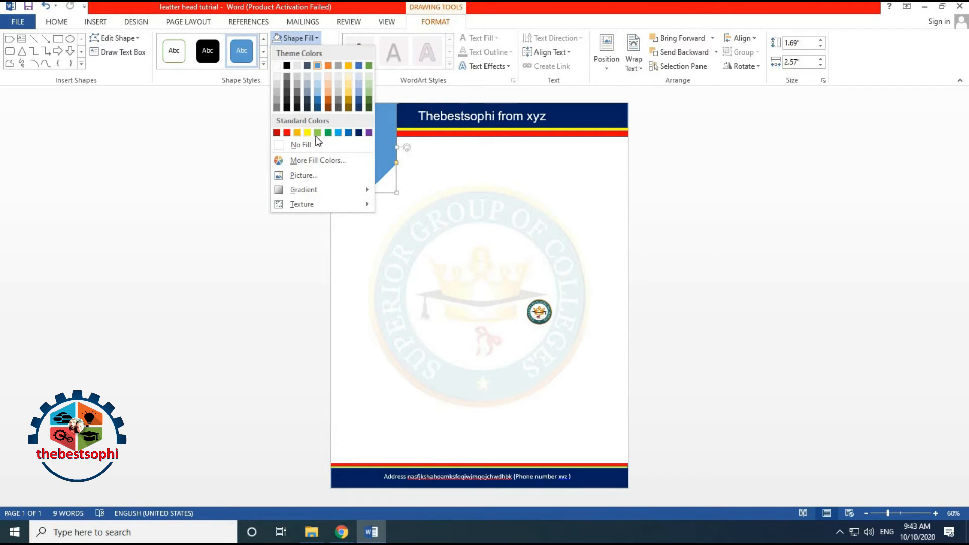
Step: Fill the header pentagon red and make two copies, shrinking the one on top of it to about 1.6 inches high and 2.21 inches wide
click(286, 133)
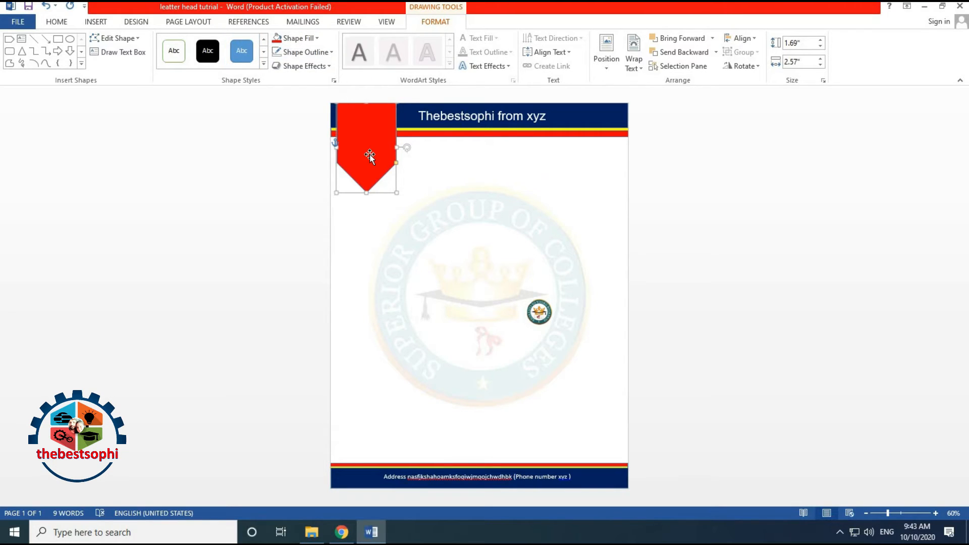
drag(370, 154, 453, 289)
drag(403, 175, 372, 125)
drag(396, 197, 338, 185)
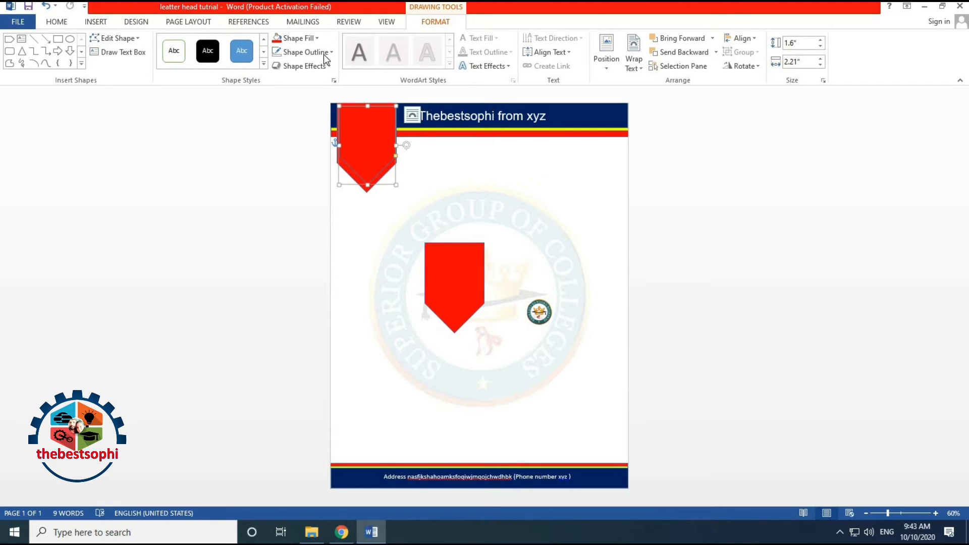
Step: Fill the smaller pentagon on the header yellow and align it with the page's upper edge
click(298, 38)
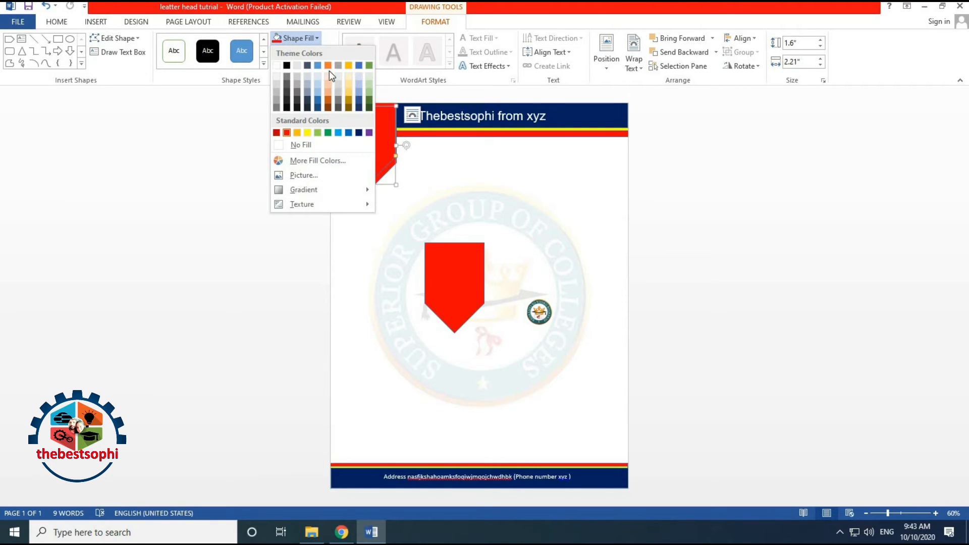
click(308, 132)
drag(363, 152, 362, 150)
click(299, 50)
click(277, 53)
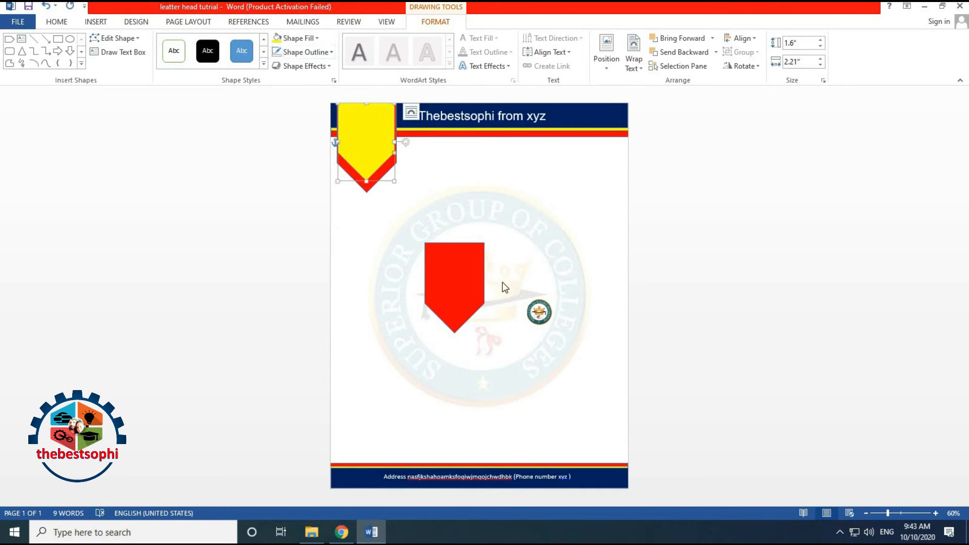
Step: Fit the spare red pentagon inside the yellow one, sized about 1.41 inches high and 1.98 inches wide
drag(470, 308, 394, 136)
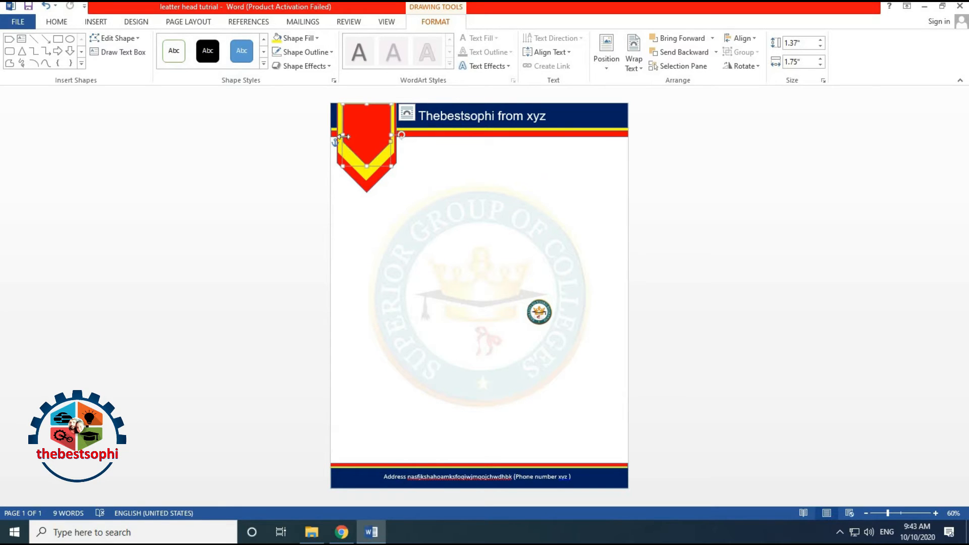
drag(367, 166, 368, 174)
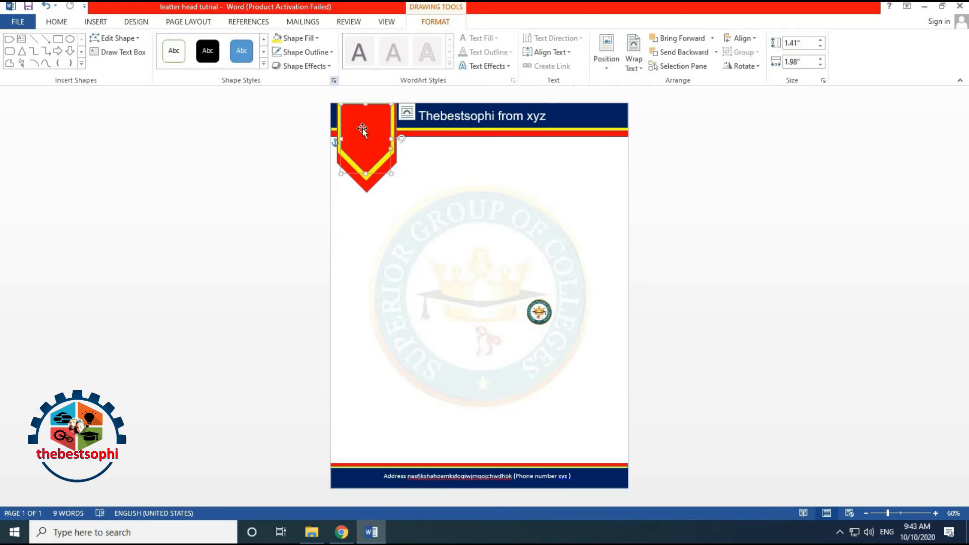
drag(363, 138, 365, 139)
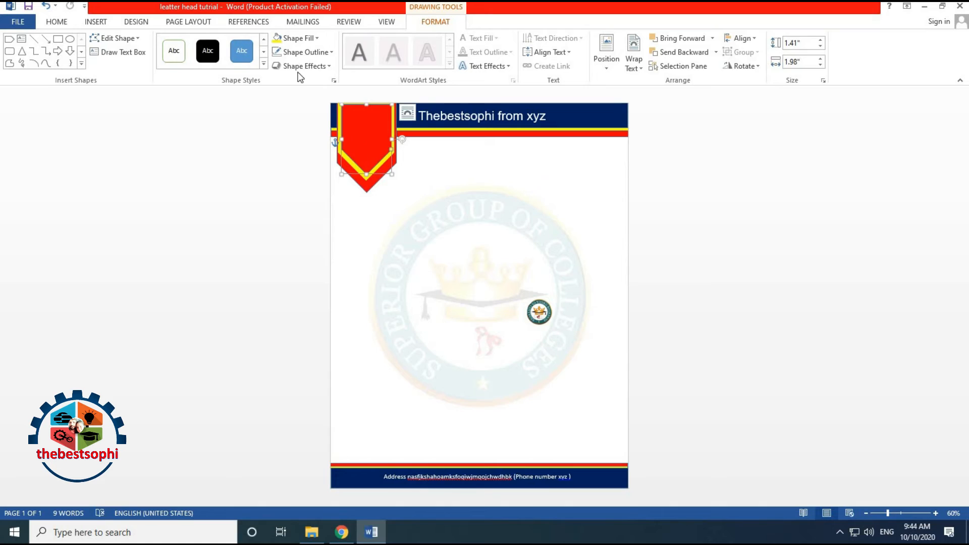
Step: Fill the innermost pentagon dark blue and set its outline weight to 4½ pt
click(298, 38)
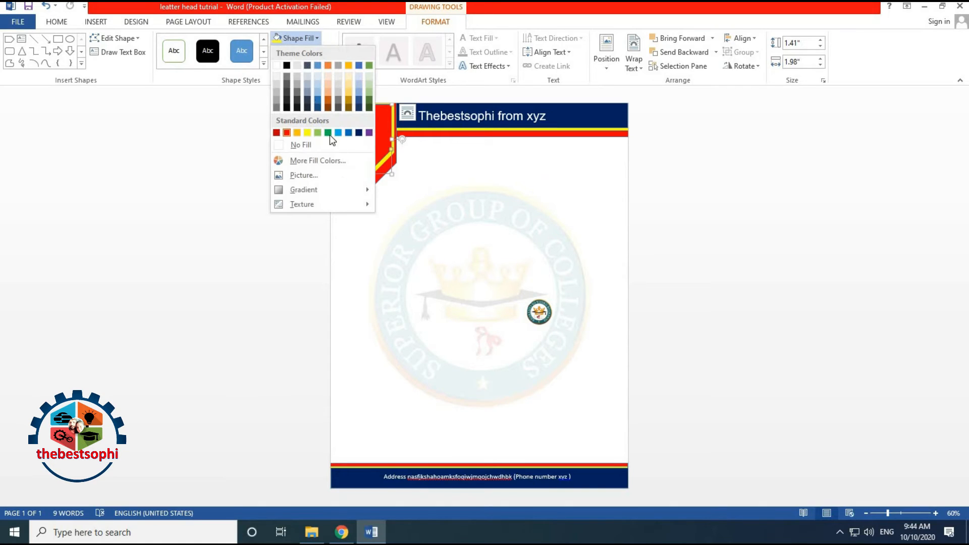
click(359, 132)
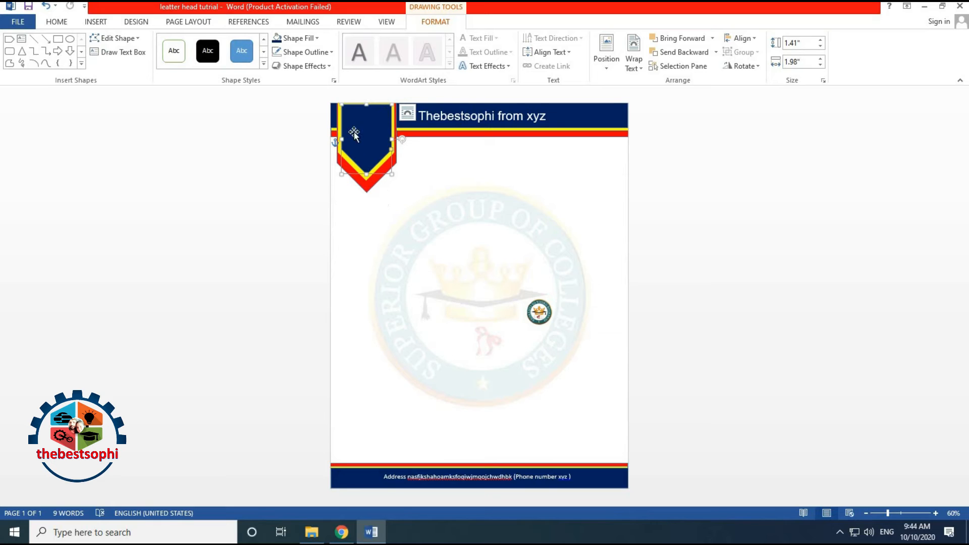
click(320, 54)
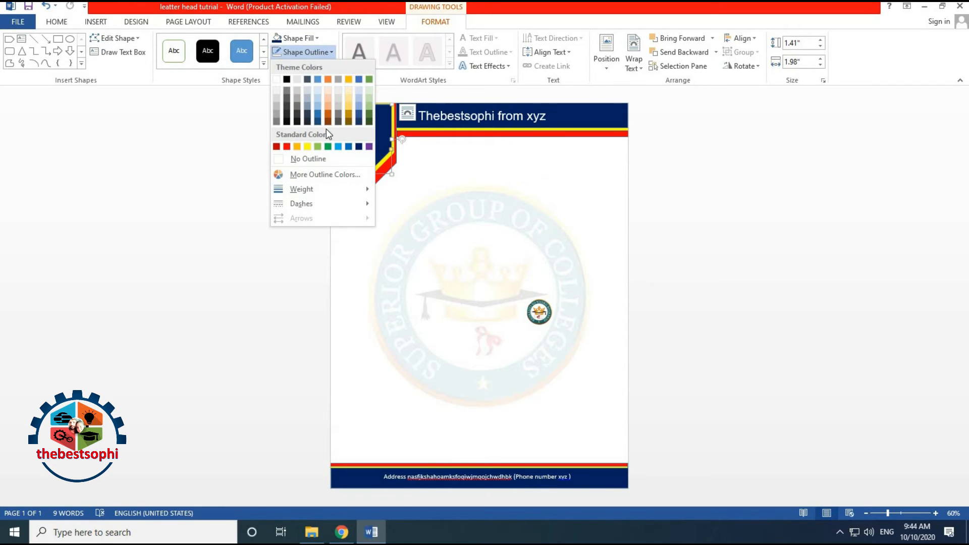
mouse_move(323, 191)
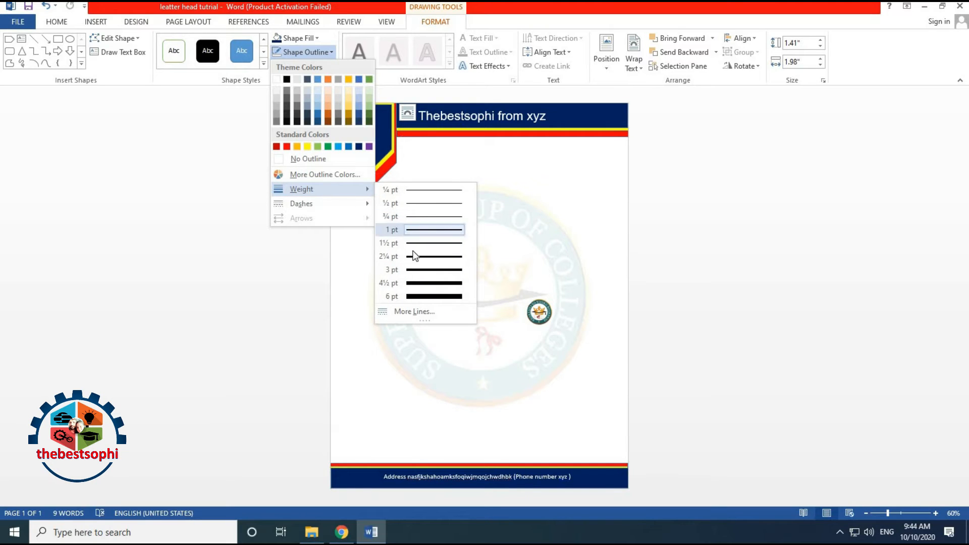
click(428, 284)
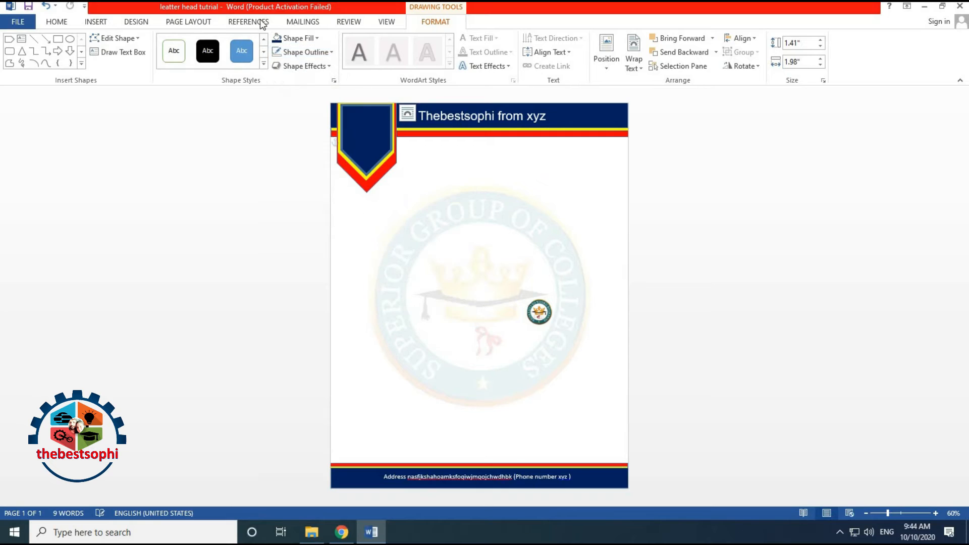
Step: Give the dark blue pentagon a dotted outline in white
click(298, 52)
mouse_move(305, 209)
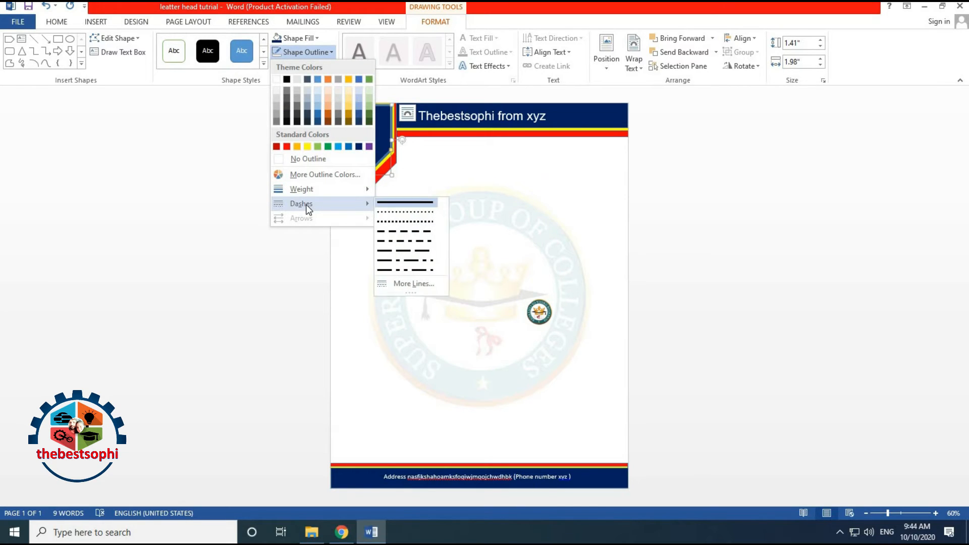
click(393, 215)
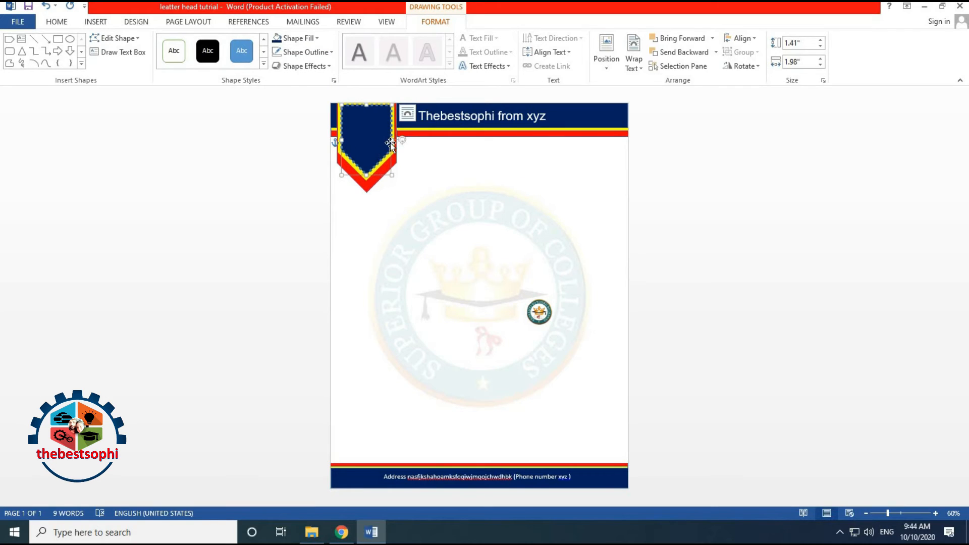
click(305, 54)
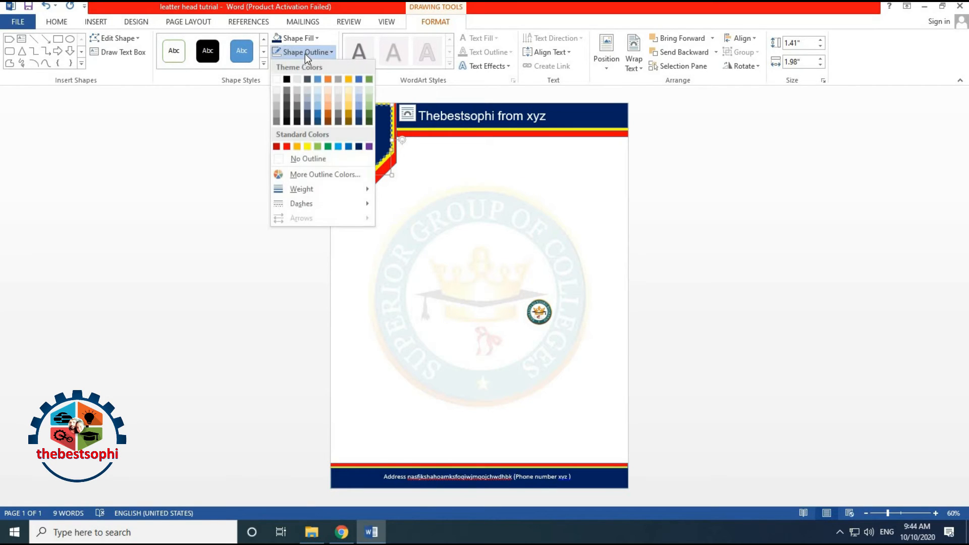
click(277, 79)
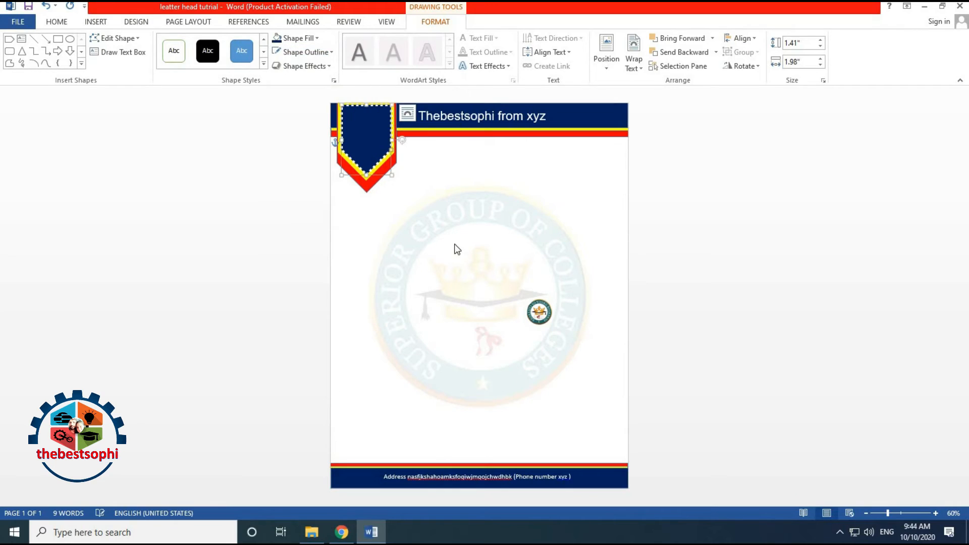
Step: Recolor the dark blue pentagon's dotted outline red and stretch the shape to about 2.09 inches wide
click(300, 51)
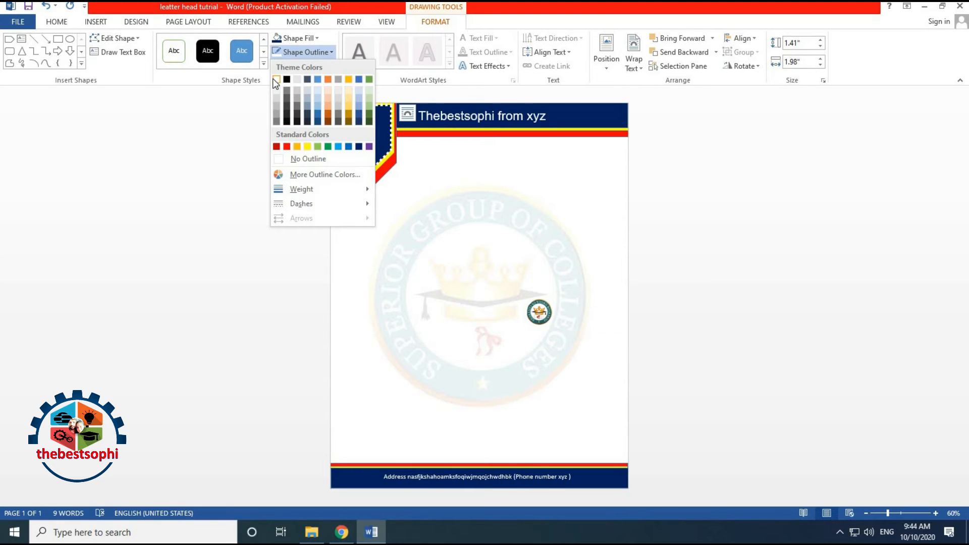
click(287, 147)
drag(366, 175, 367, 178)
Step: Cut the small round logo picture from the page and paste it back into the document
click(540, 313)
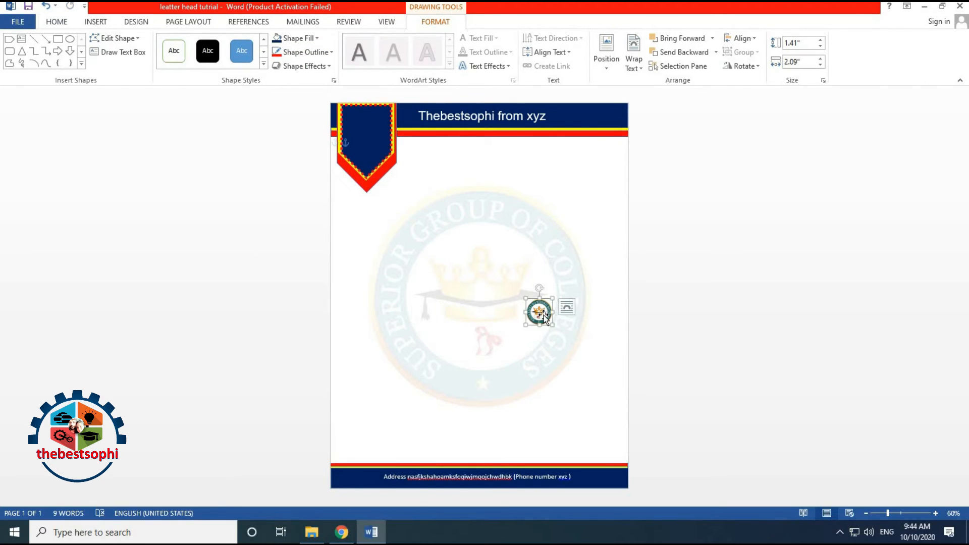
right_click(544, 314)
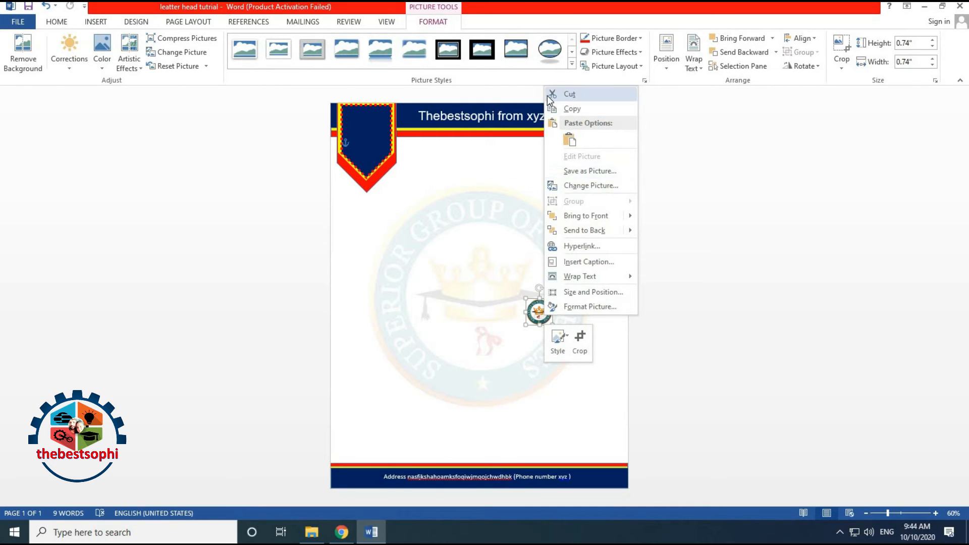
click(450, 255)
right_click(454, 271)
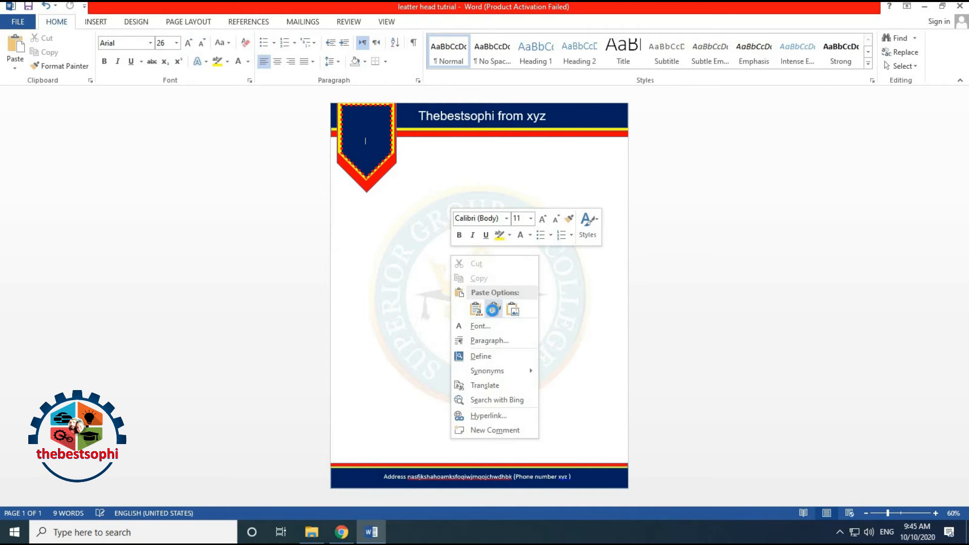
click(494, 309)
click(381, 151)
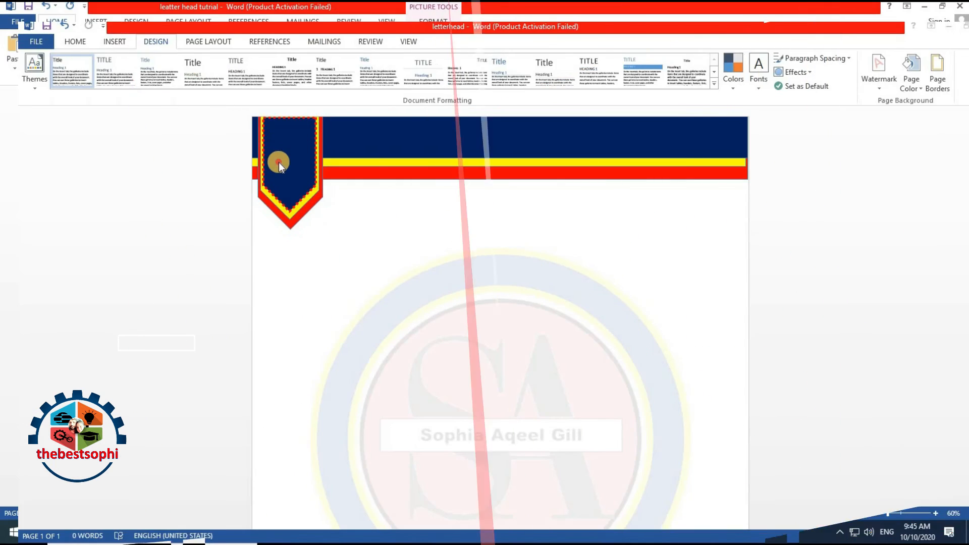
Step: In the letterhead document, reposition the layered pentagon badge as one object on the header, slightly inward from the page's left edge
mouse_move(299, 172)
mouse_down()
mouse_move(459, 253)
mouse_move(335, 182)
mouse_move(287, 177)
mouse_up()
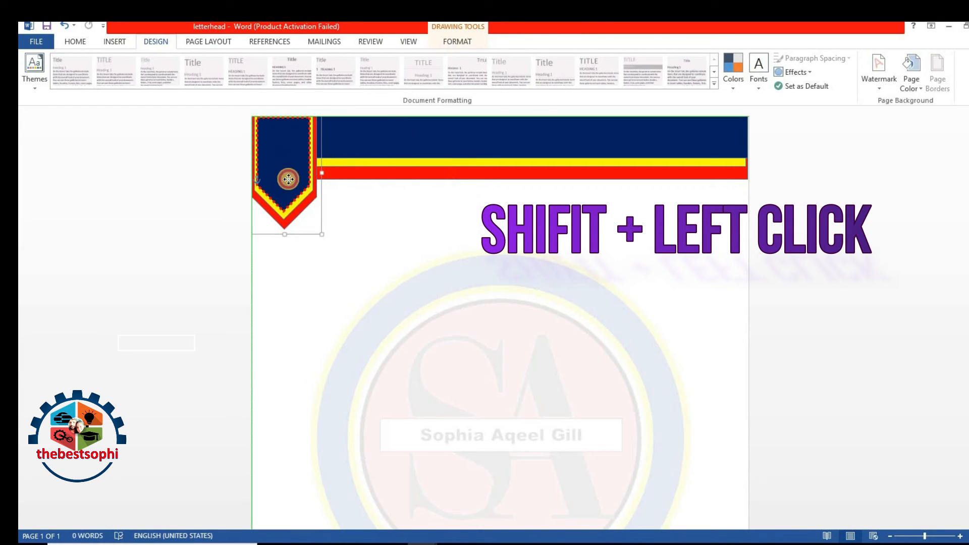
right_click(290, 179)
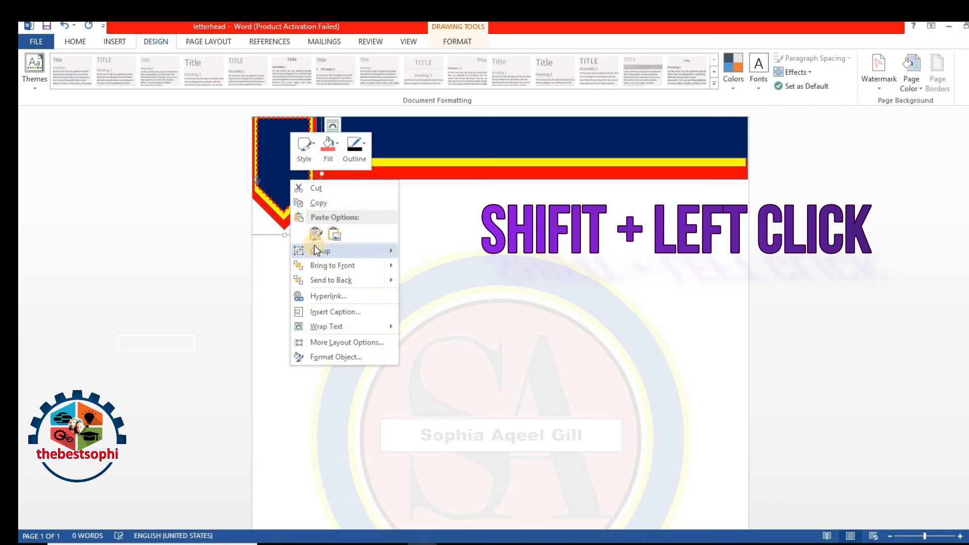
mouse_move(314, 247)
click(281, 163)
mouse_move(281, 163)
mouse_down()
mouse_move(422, 194)
mouse_move(385, 199)
mouse_move(282, 165)
mouse_move(305, 162)
mouse_move(303, 154)
mouse_move(299, 168)
mouse_up()
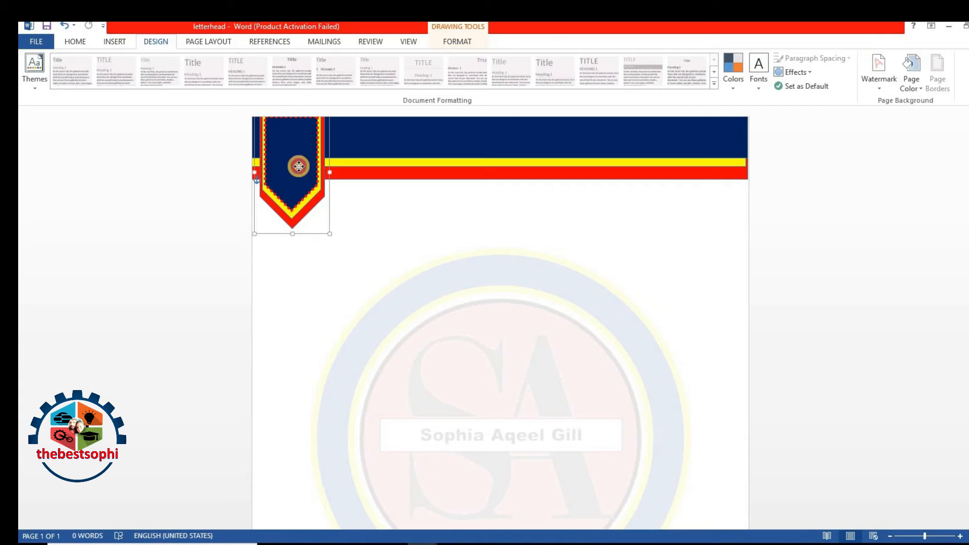
Step: Make a smaller, upside-down copy of the layered pentagon badge in the page body
drag(299, 168, 447, 288)
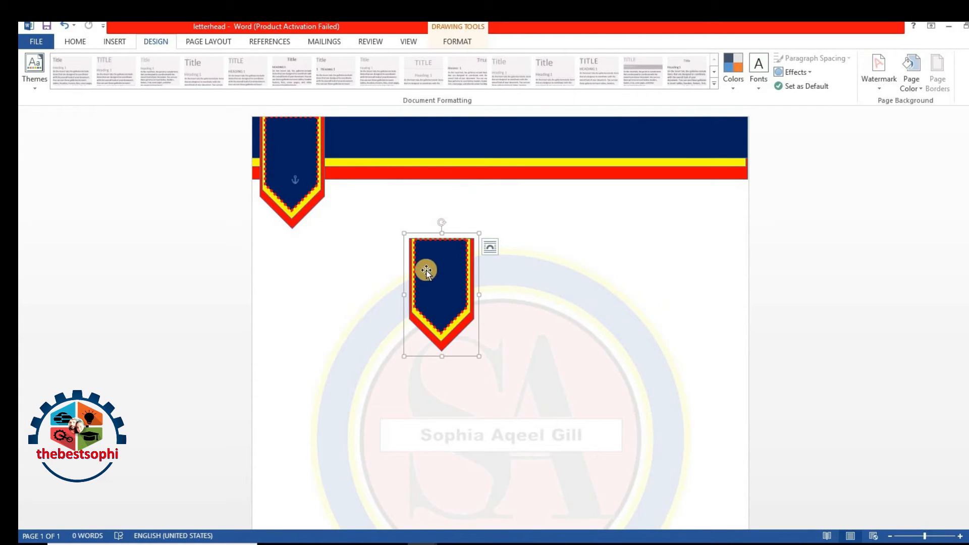
drag(477, 232, 459, 383)
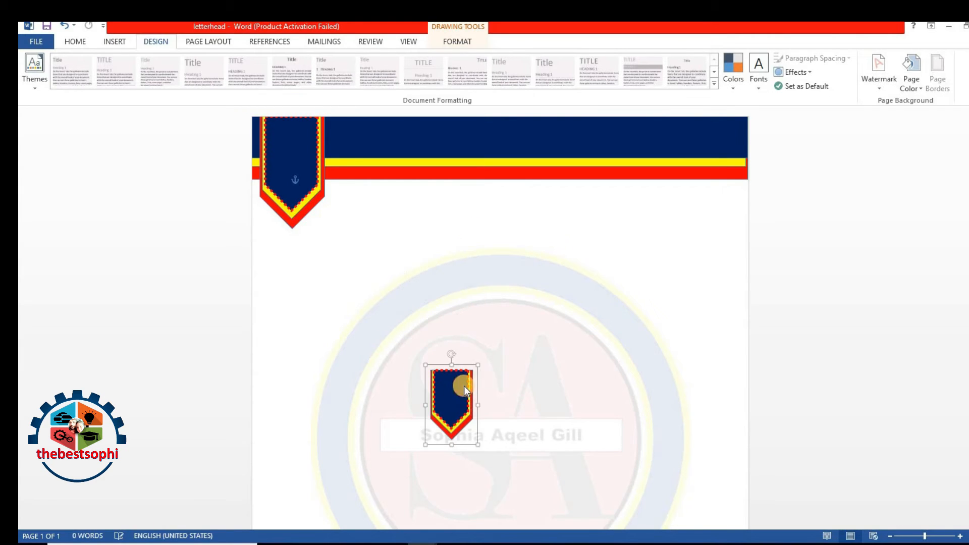
scroll(461, 381, down, 5)
click(451, 149)
drag(451, 149, 447, 456)
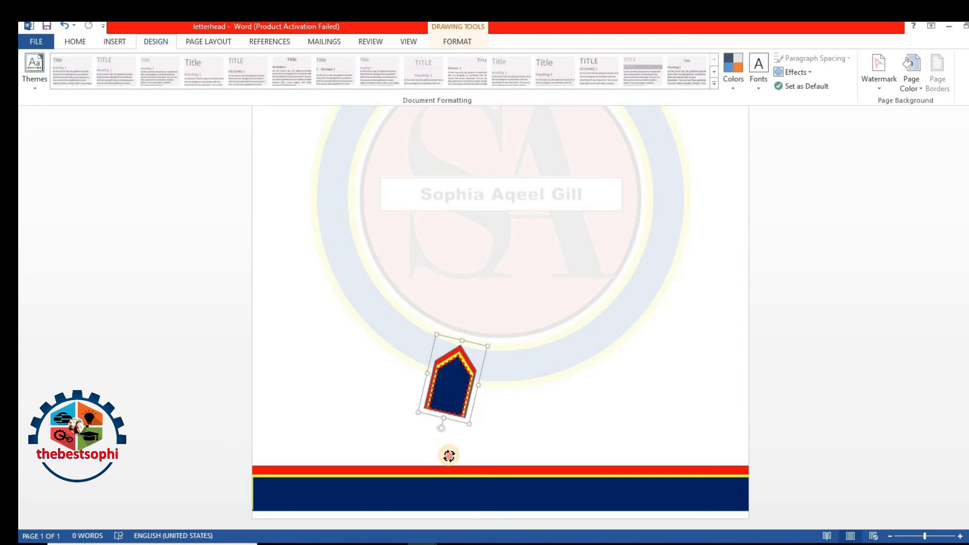
Step: Move the upside-down badge copy onto the right end of the footer banner and resize it to sit on the banner's lower edge
drag(448, 408, 722, 479)
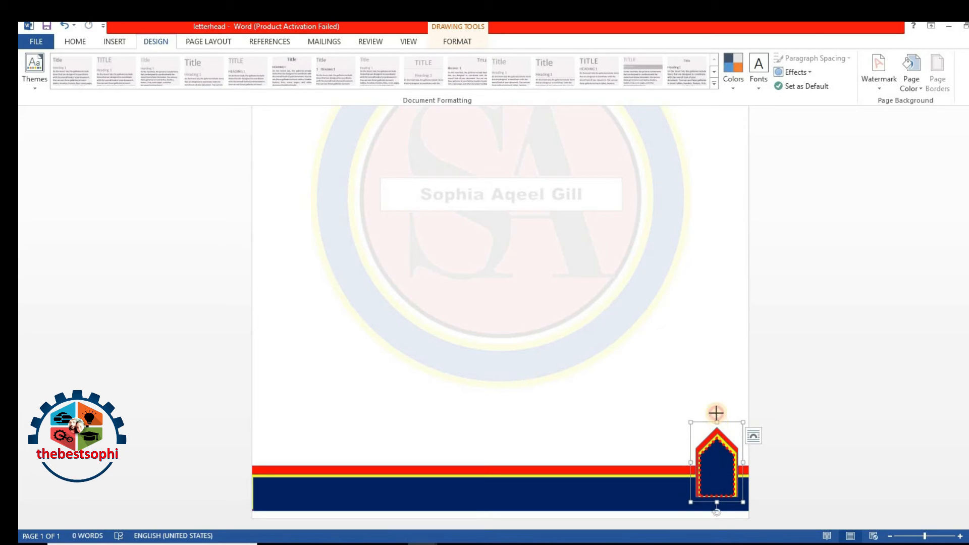
drag(716, 411, 717, 407)
drag(690, 454, 709, 477)
scroll(519, 377, up, 5)
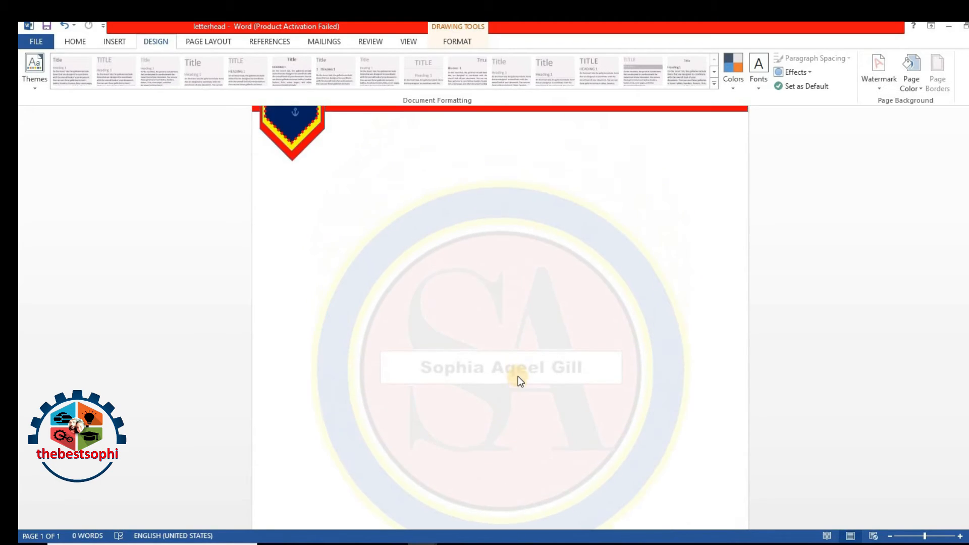
scroll(518, 374, down, 5)
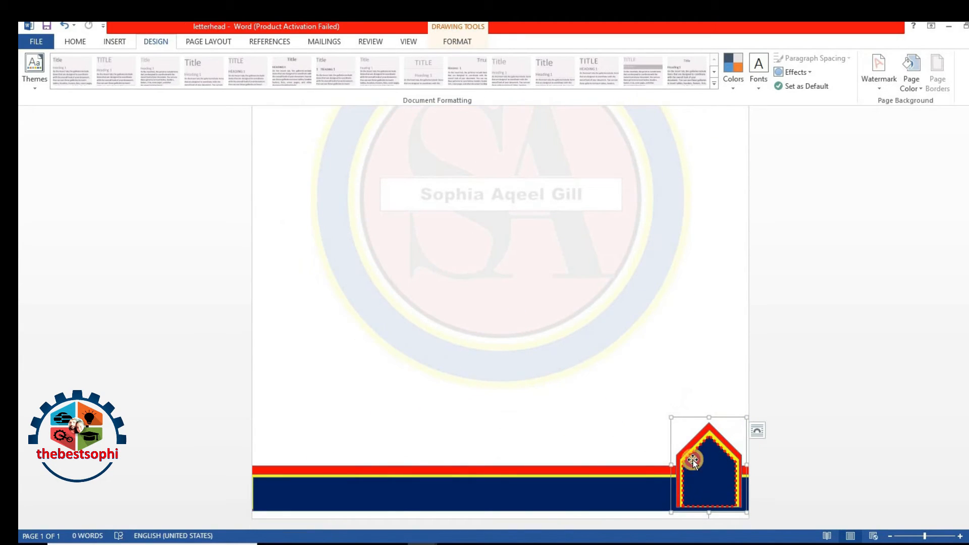
drag(672, 464, 683, 465)
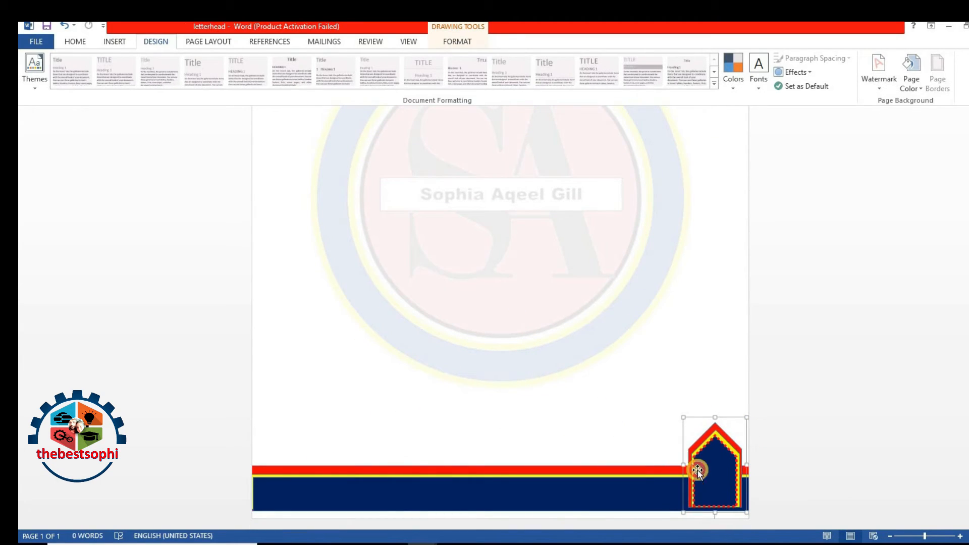
drag(722, 471, 724, 472)
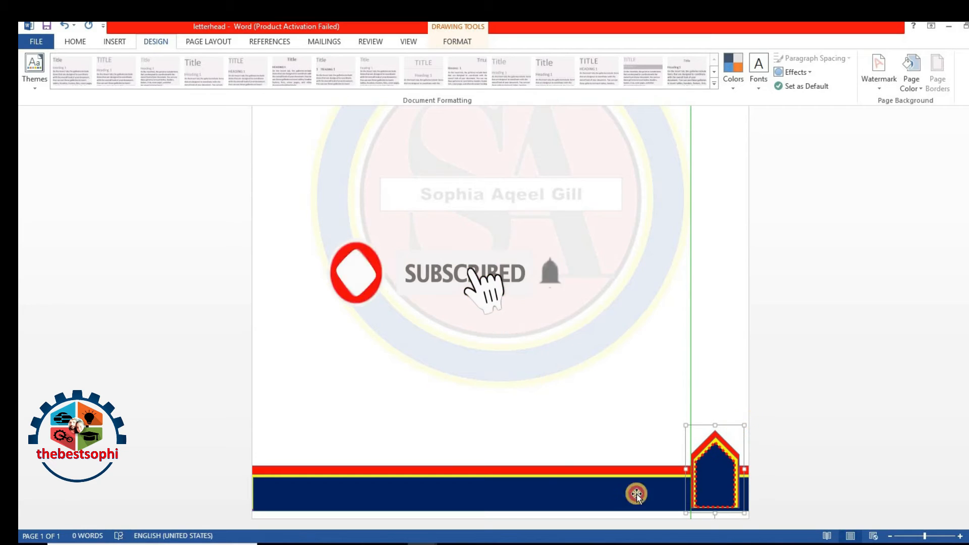
Step: Delete the upside-down badge copy from the footer banner
click(502, 405)
scroll(501, 405, up, 5)
scroll(502, 404, down, 5)
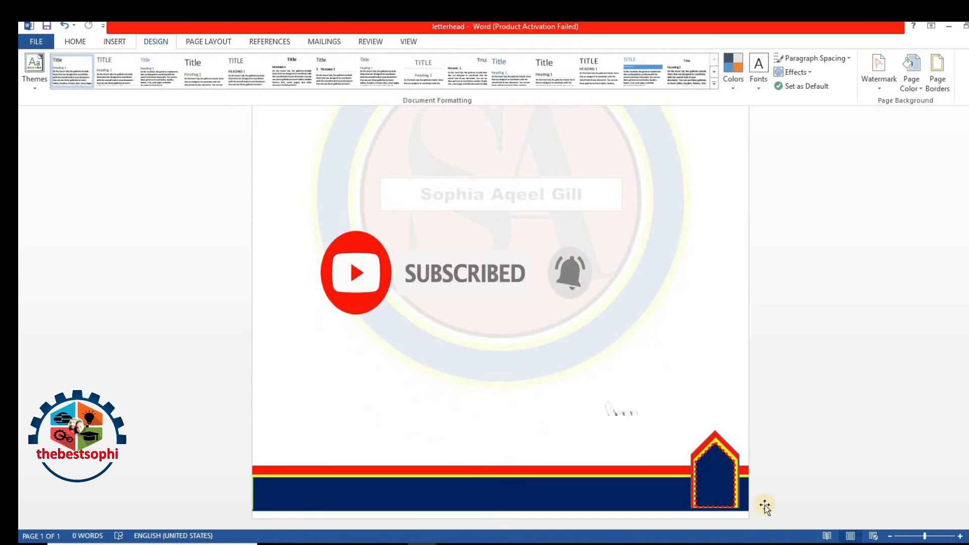
click(698, 478)
key(Delete)
click(468, 490)
Step: Draw a text box about 1.18 inches high and 5.31 inches wide over the header banner
scroll(573, 387, up, 2)
scroll(574, 386, up, 4)
click(466, 142)
click(76, 42)
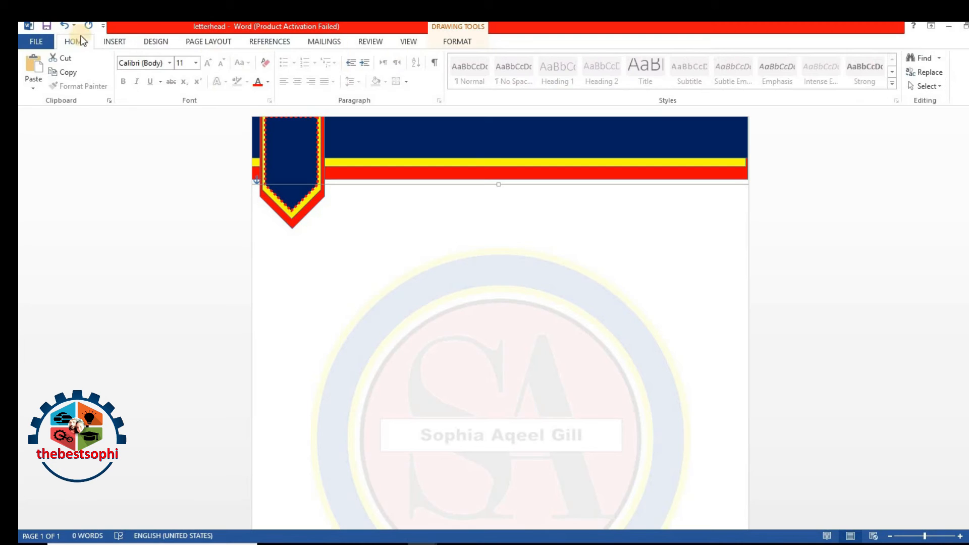
click(112, 42)
click(202, 61)
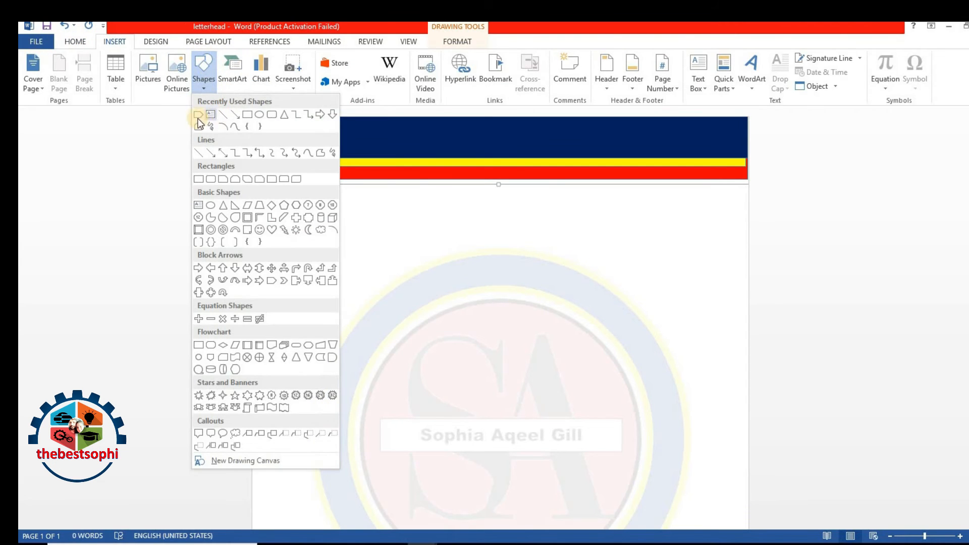
click(248, 121)
drag(611, 167, 694, 200)
Step: Enter the heading "Thebestsophi tech institute" in the header text box
text(thebests)
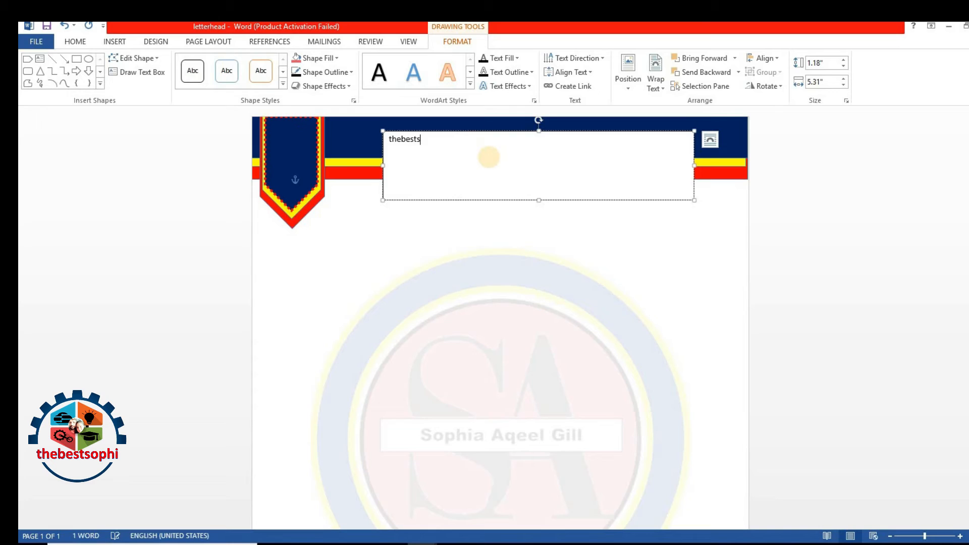
text(ophi o)
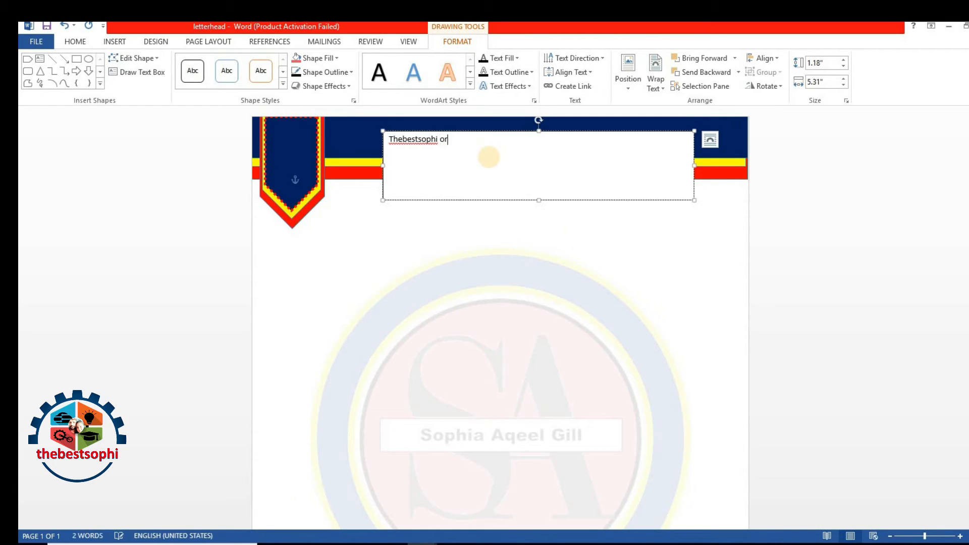
key(BackSpace)
text(tech institute)
Step: Capitalize "Tech" and "Institute" in the heading and replace its leading "T" with "ty"
click(458, 141)
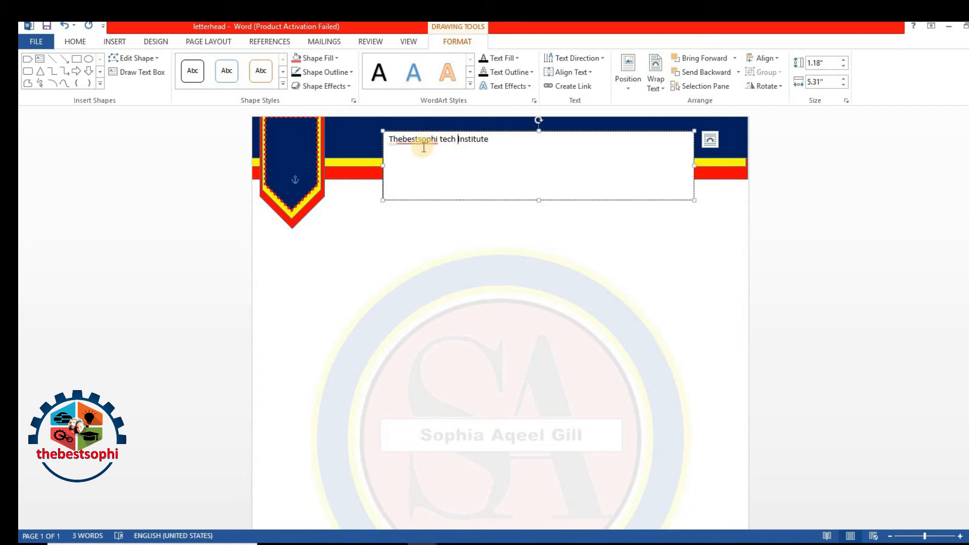
click(440, 140)
key(Delete)
text(T)
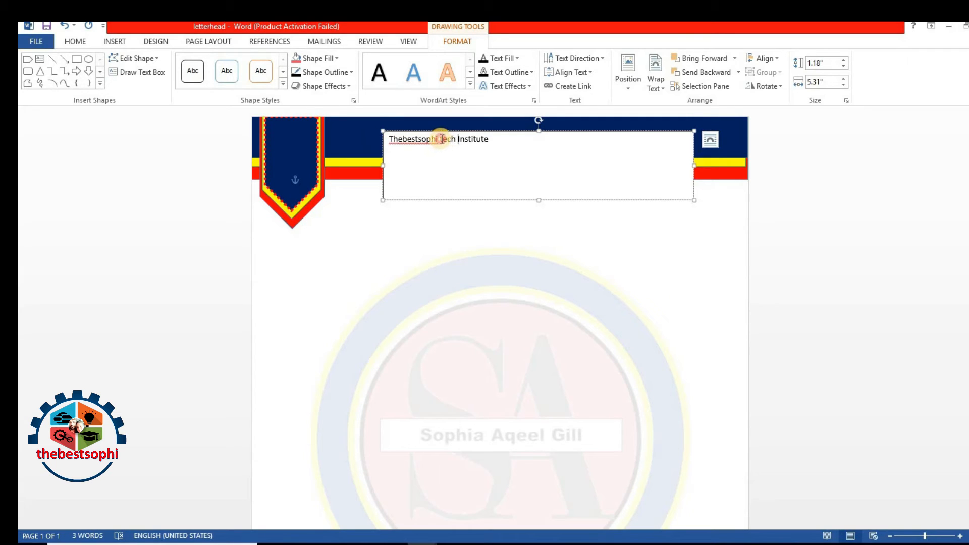
click(439, 140)
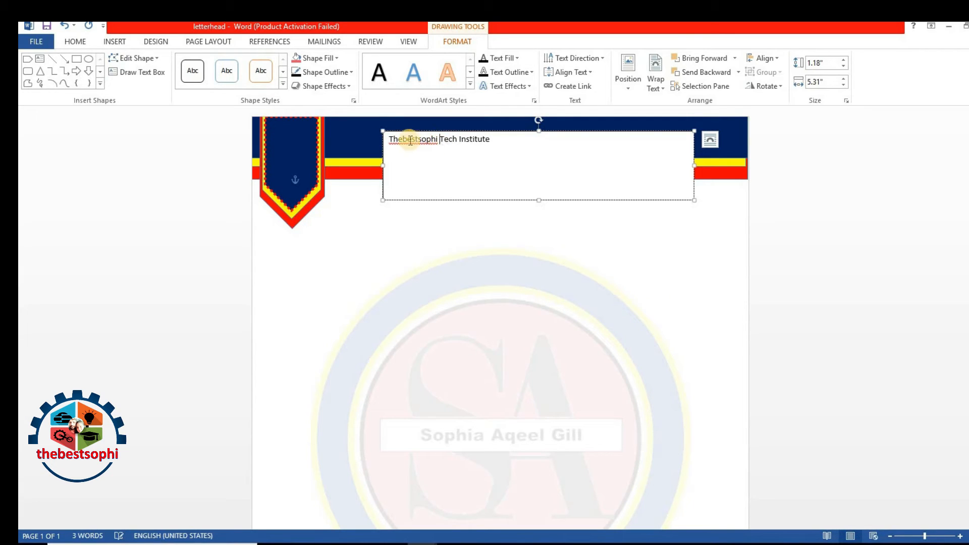
key(BackSpace)
text(Ty)
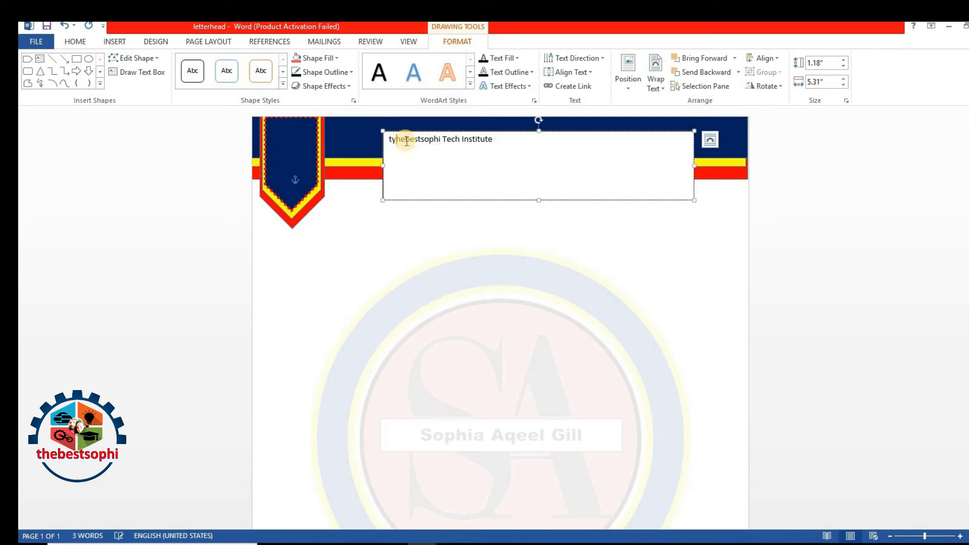
Step: Center the heading text, enlarge it to 14 pt and make it bold
triple_click(514, 139)
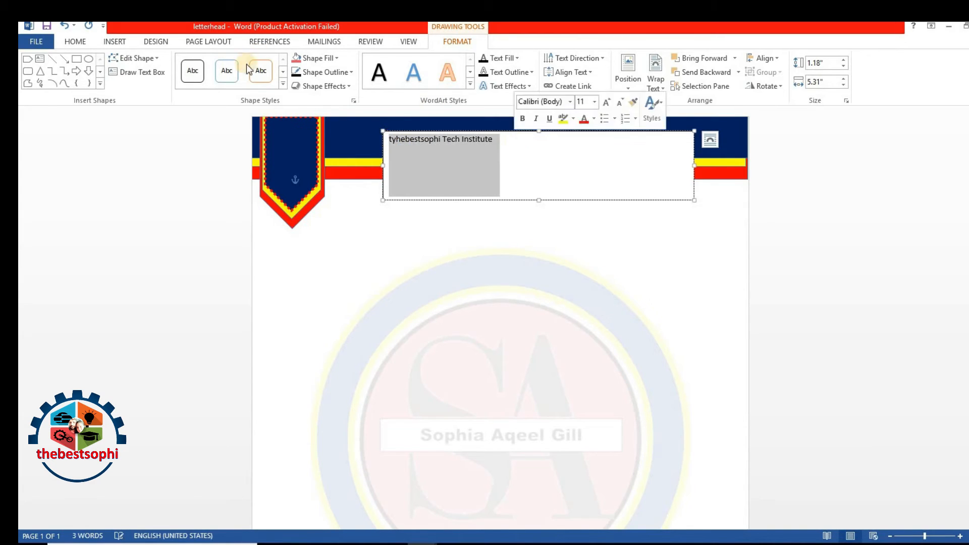
click(75, 42)
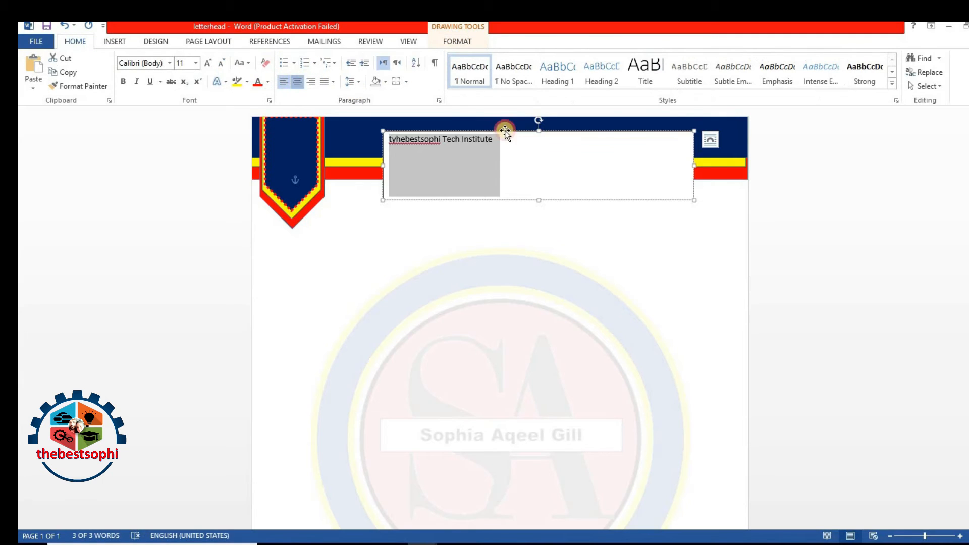
click(298, 81)
click(208, 64)
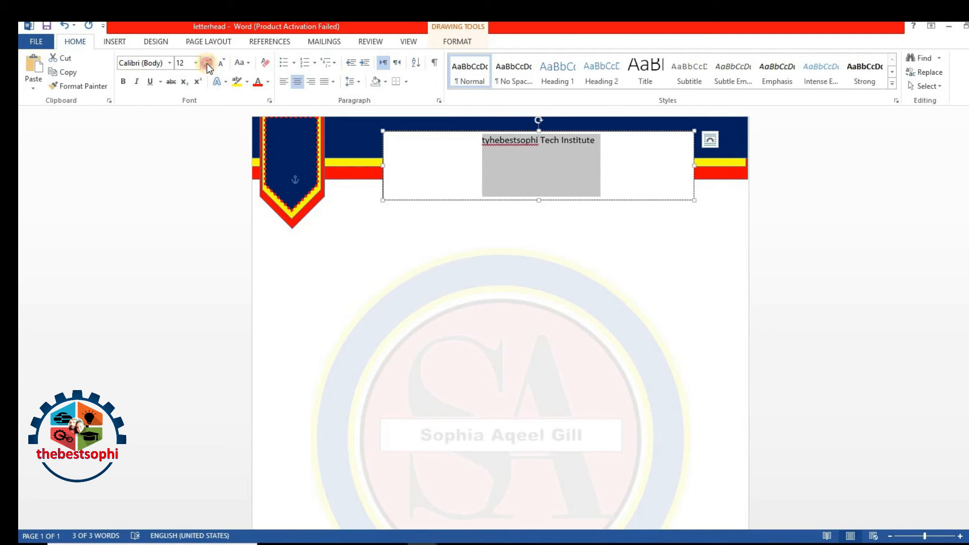
click(208, 64)
click(123, 83)
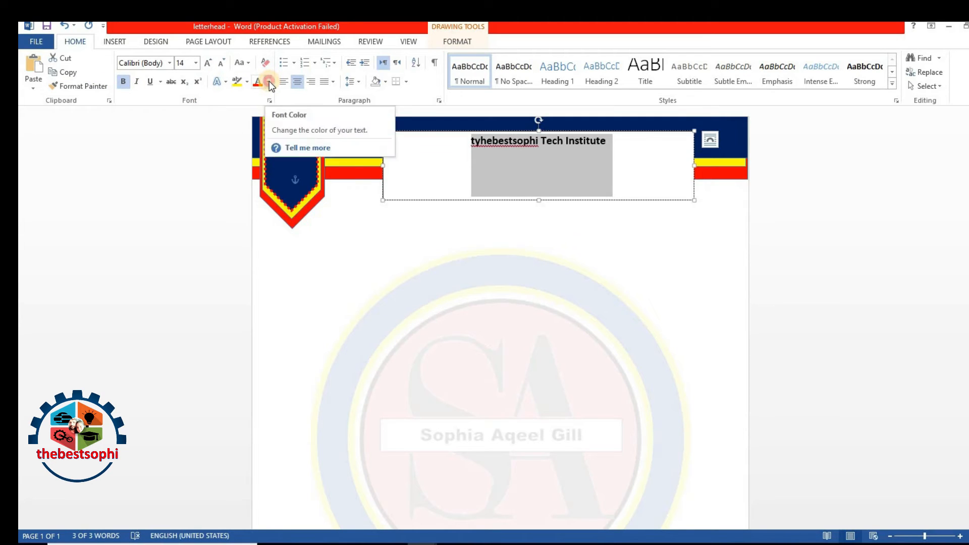
click(268, 81)
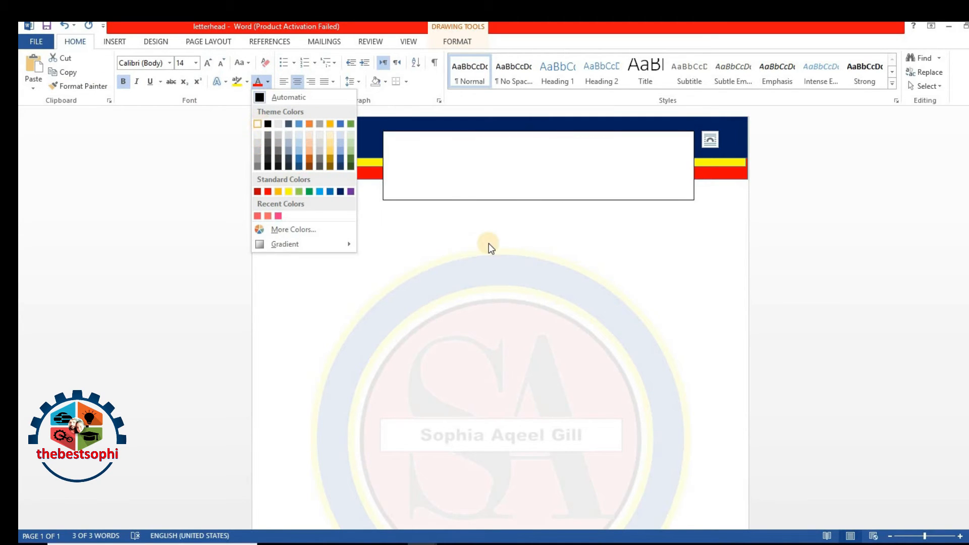
click(430, 191)
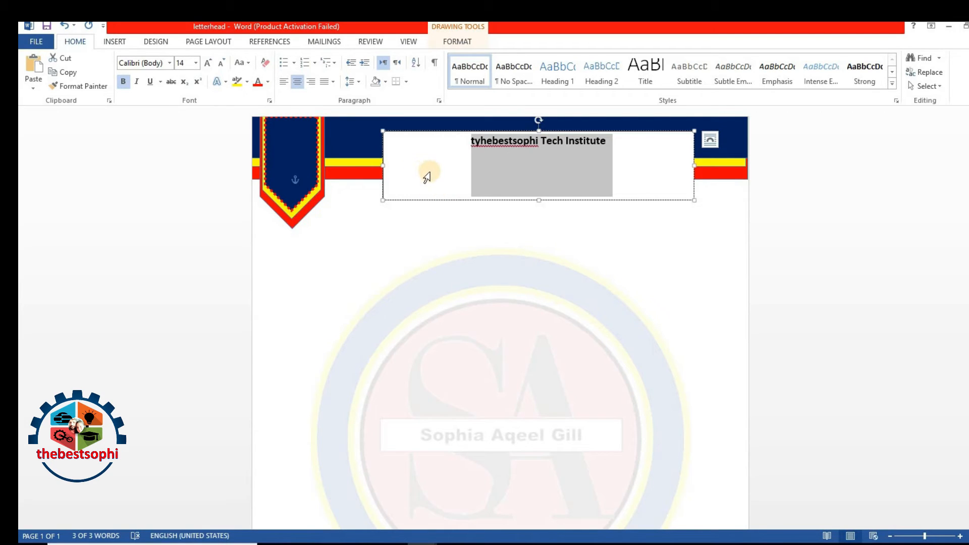
Step: Set the header text box to no fill
click(453, 41)
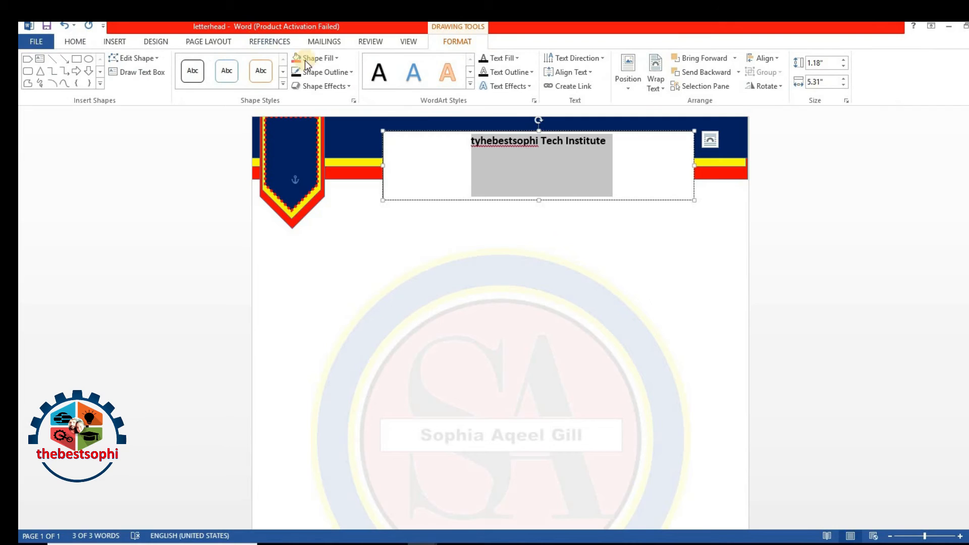
click(317, 56)
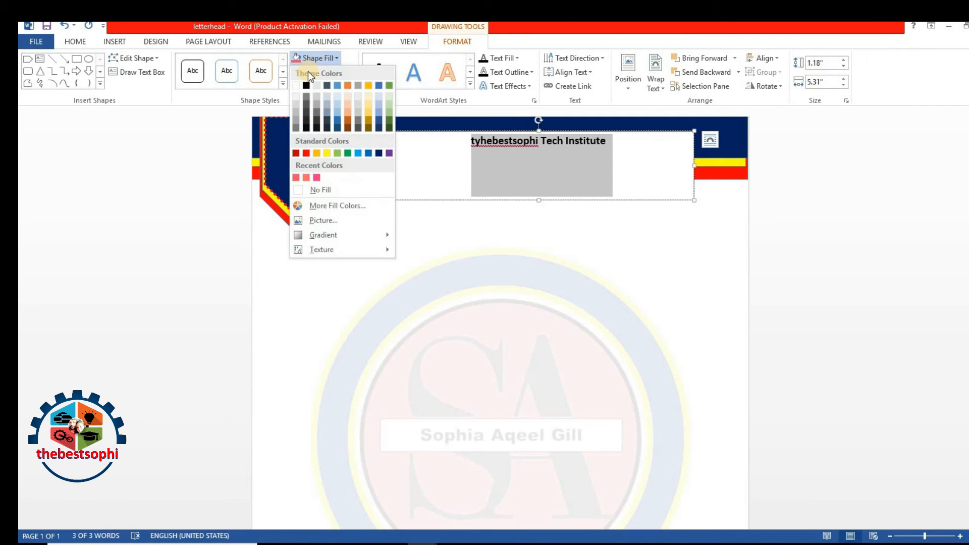
click(323, 190)
Step: Set the font colour of the heading "tyhebestsophi Tech Institute" to white
click(486, 147)
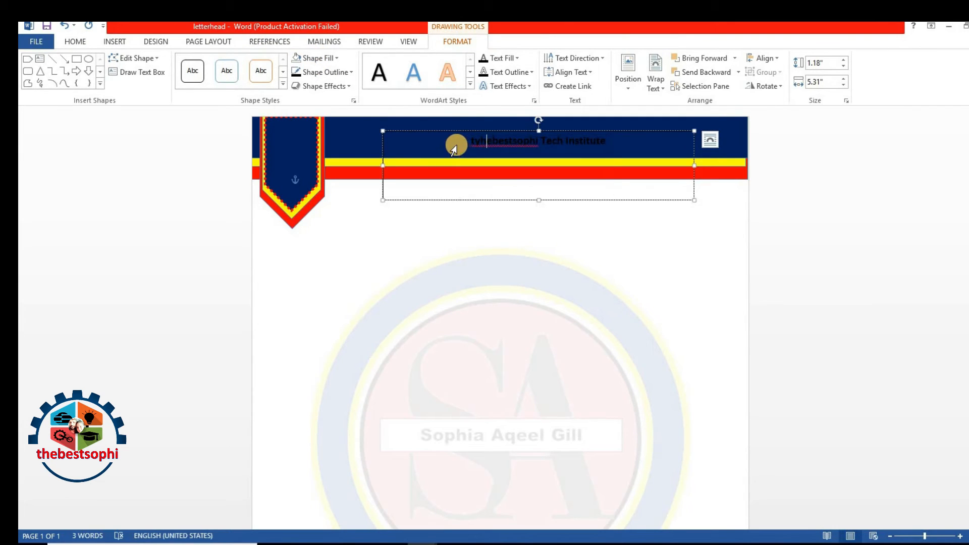
triple_click(469, 145)
click(464, 145)
triple_click(461, 146)
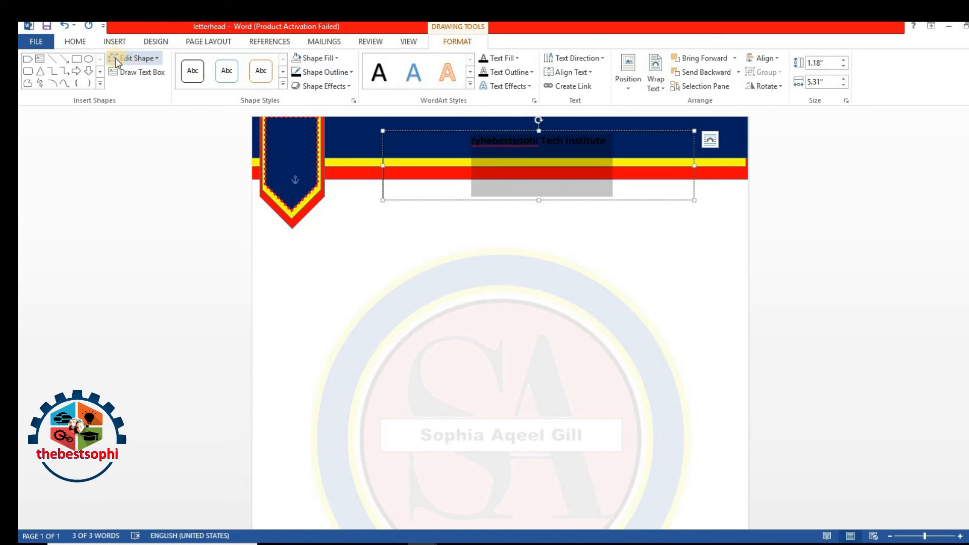
click(74, 41)
click(270, 81)
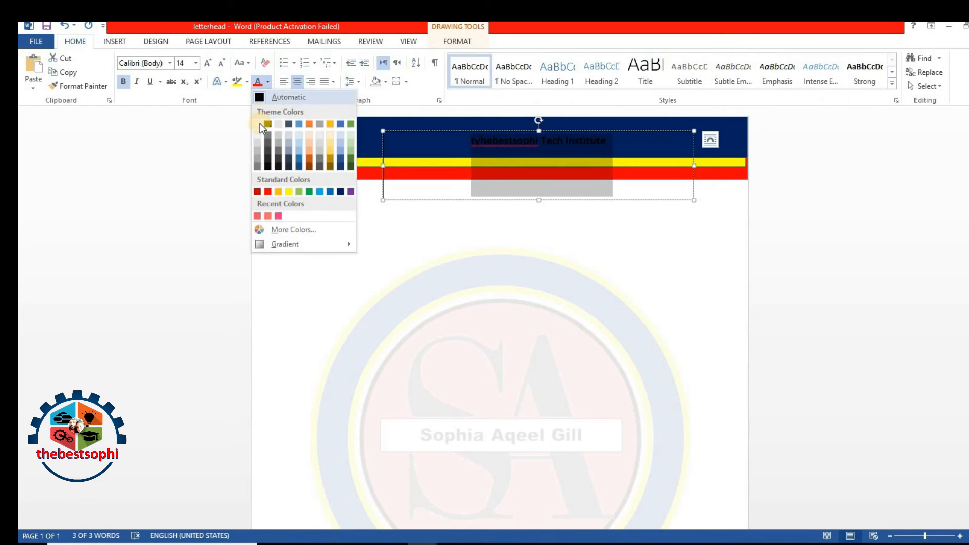
click(259, 123)
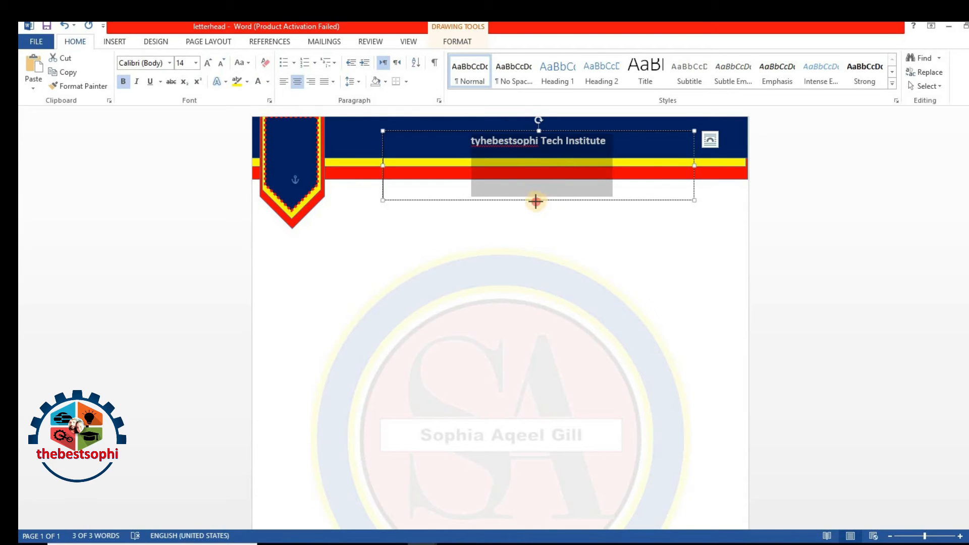
Step: Shorten the heading text box to about 0.72" high and move it up into the dark blue header banner
drag(535, 201, 536, 174)
drag(497, 130, 483, 108)
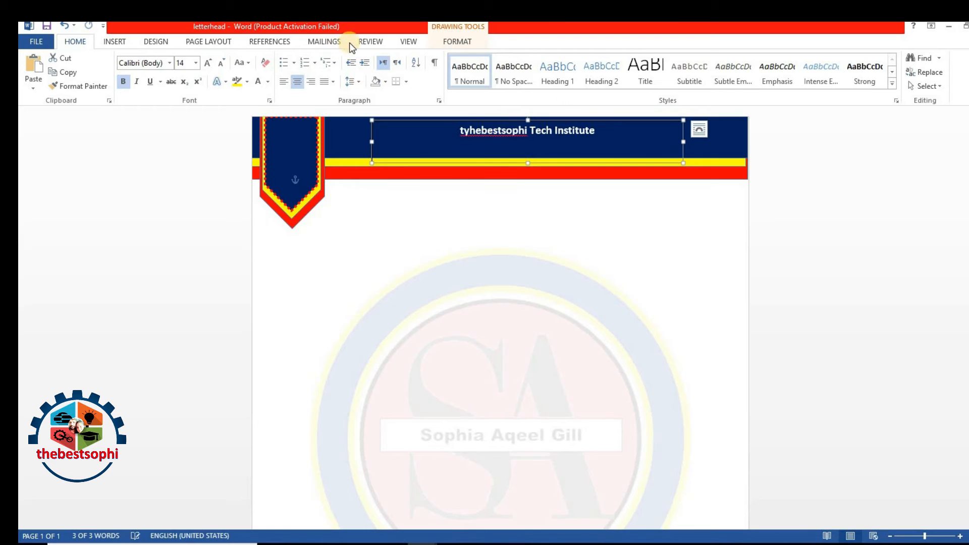
Step: Set the heading text box to no outline
click(447, 45)
click(320, 74)
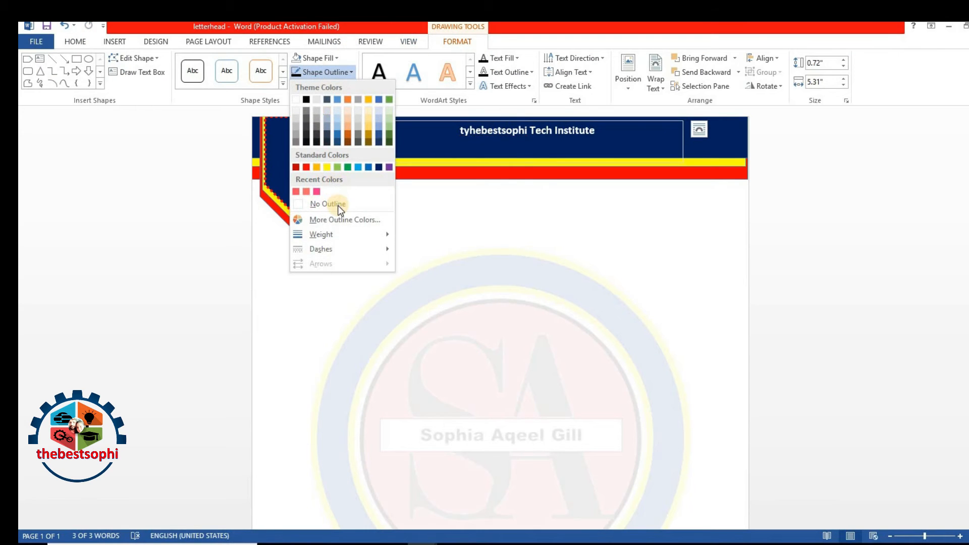
click(338, 205)
click(475, 121)
Step: Dismiss the spelling flag on the word "tyhebestsophi" in the heading
click(485, 133)
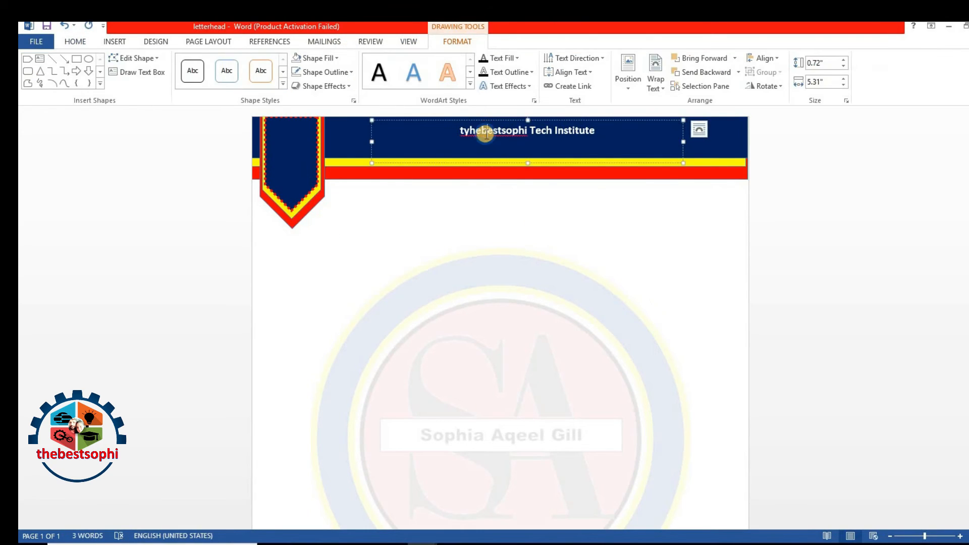
right_click(485, 132)
click(553, 186)
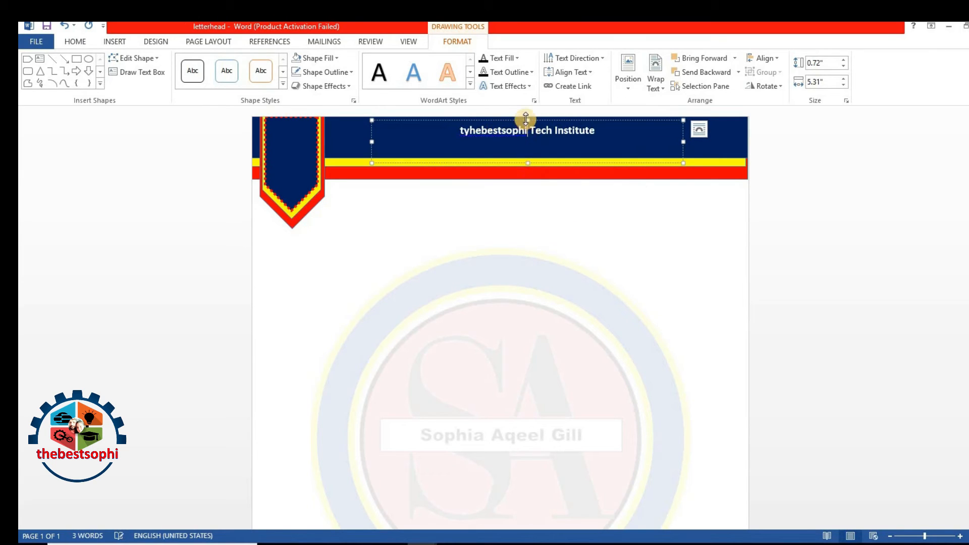
right_click(528, 159)
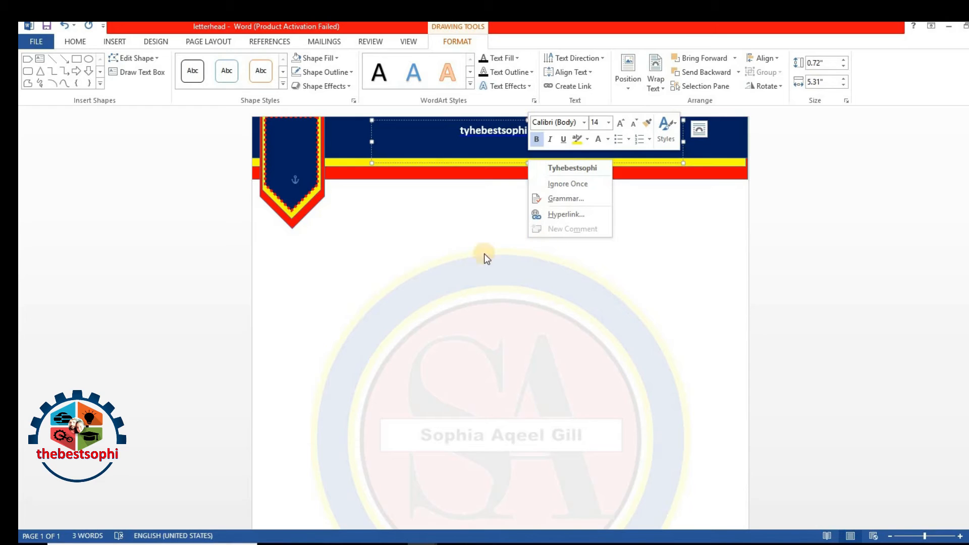
key(Escape)
Step: Shift the heading text box slightly within the dark blue banner and widen it on both sides to about 5.95"
drag(550, 120, 533, 125)
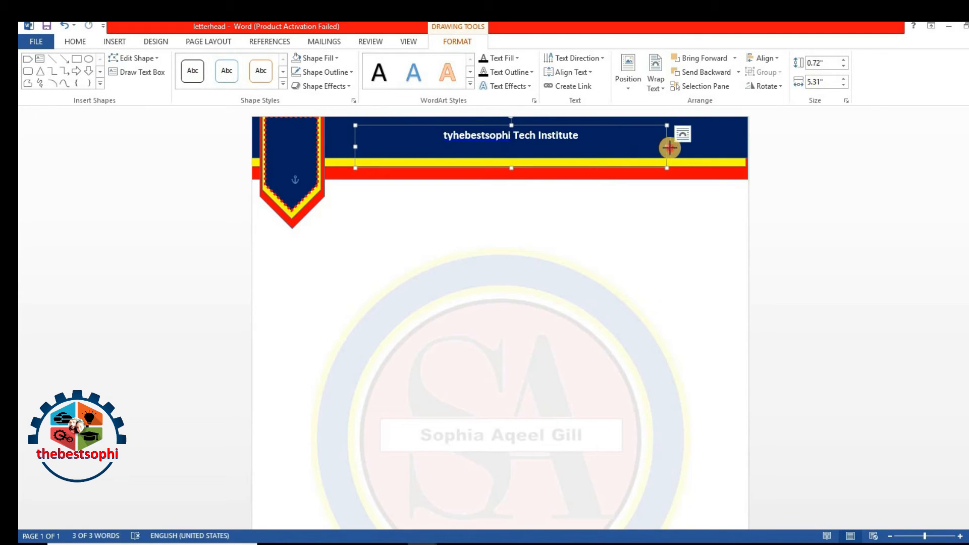
drag(669, 147, 690, 147)
drag(356, 146, 340, 146)
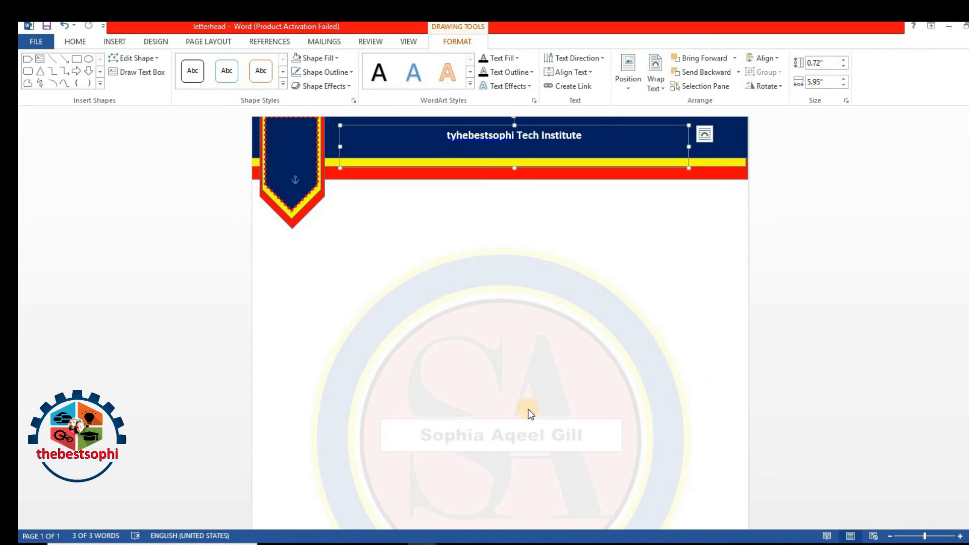
Step: Paste the small round SA logo into the page and set its text wrapping to In Front of Text
right_click(434, 193)
click(460, 248)
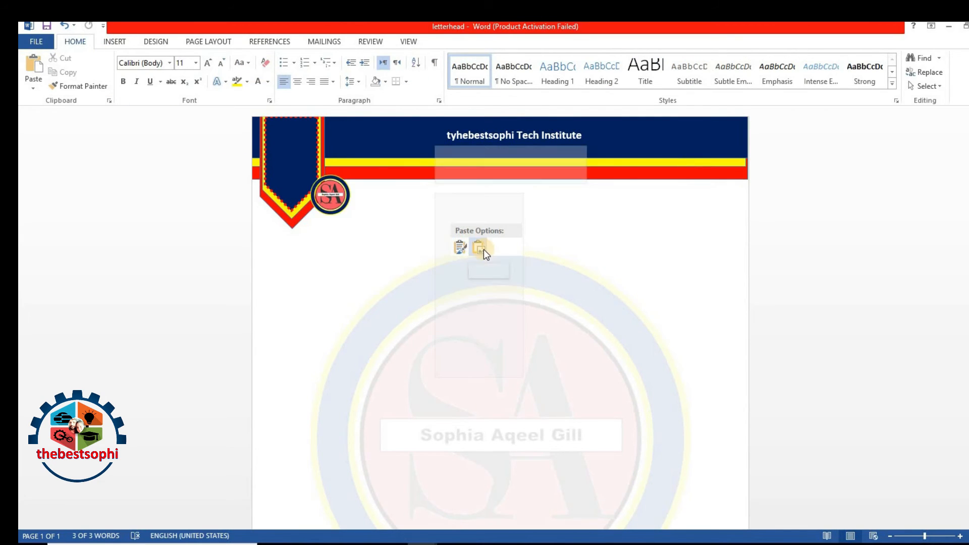
click(338, 206)
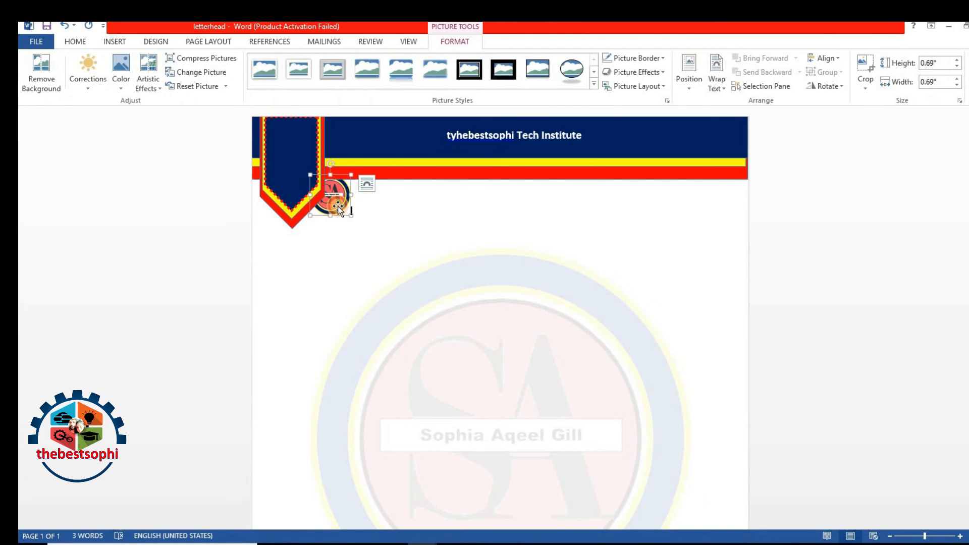
click(717, 83)
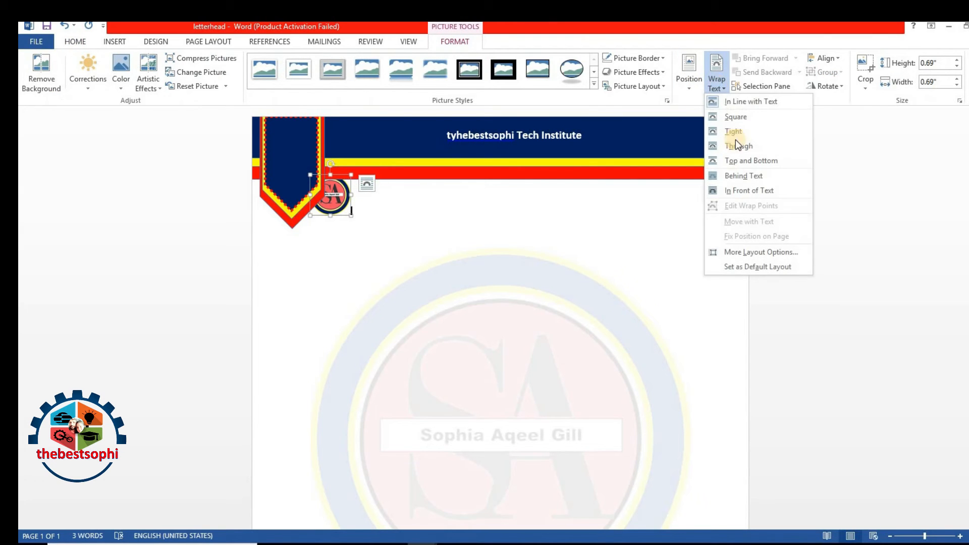
click(733, 193)
Step: Move the round logo onto the dark blue area of the pentagon badge
drag(338, 208, 298, 167)
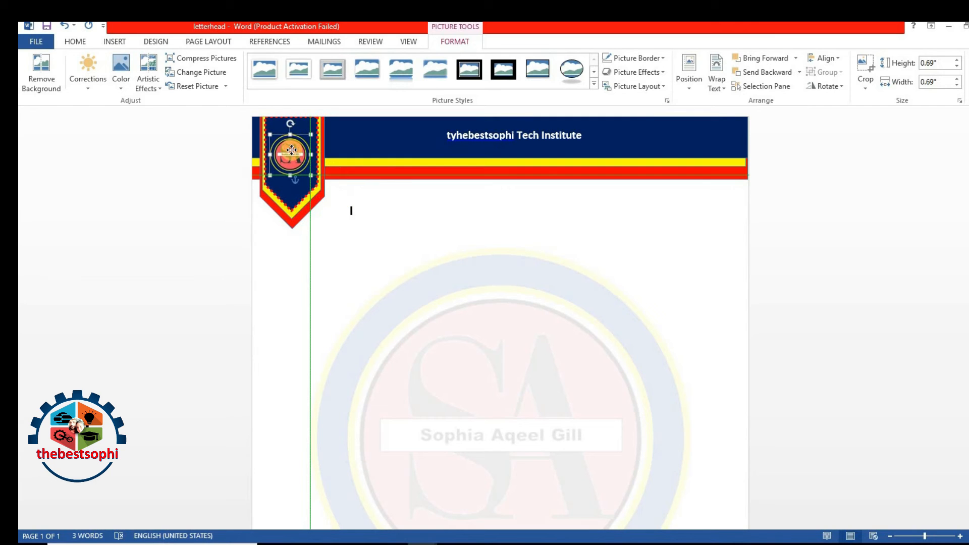
click(413, 247)
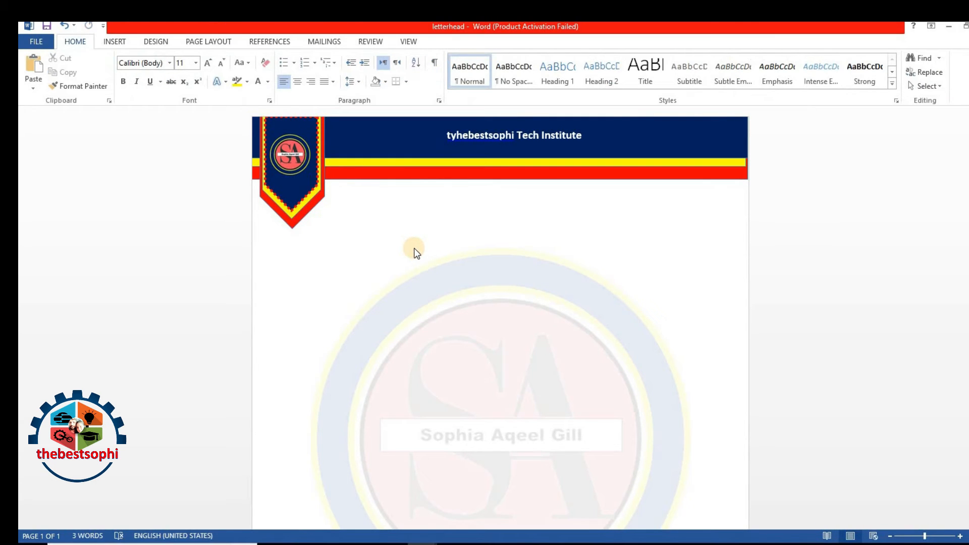
scroll(550, 346, down, 2)
scroll(553, 346, up, 2)
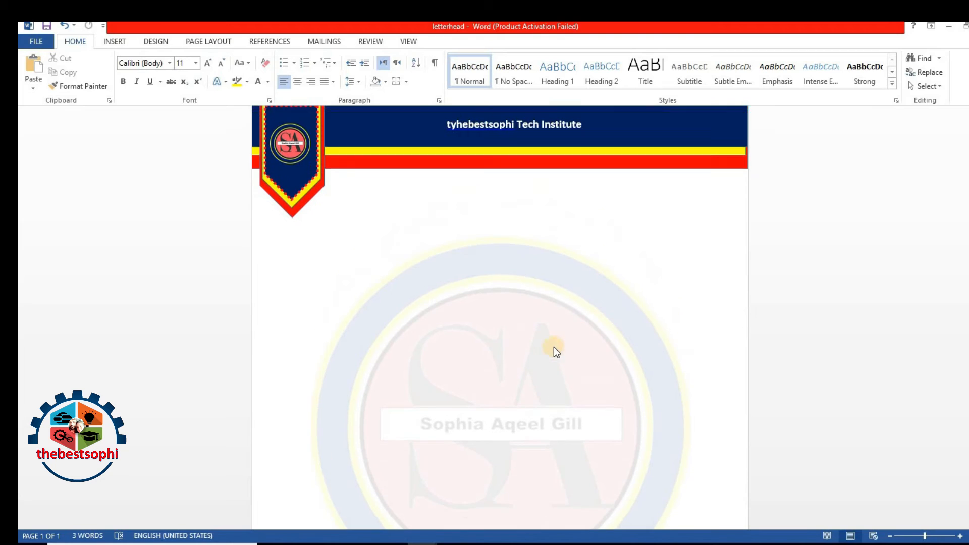
Step: Apply the second preset shape effect to the header banner group
triple_click(412, 163)
click(740, 149)
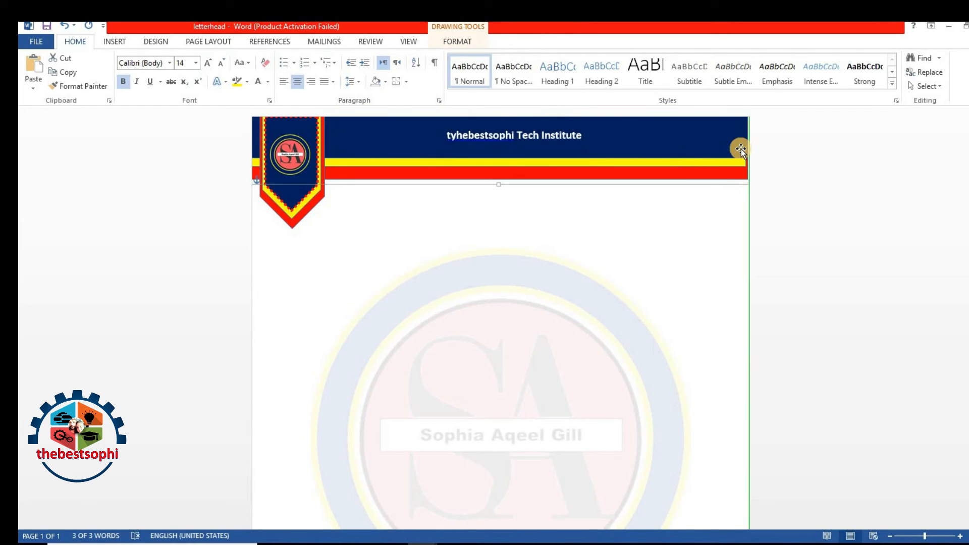
click(457, 44)
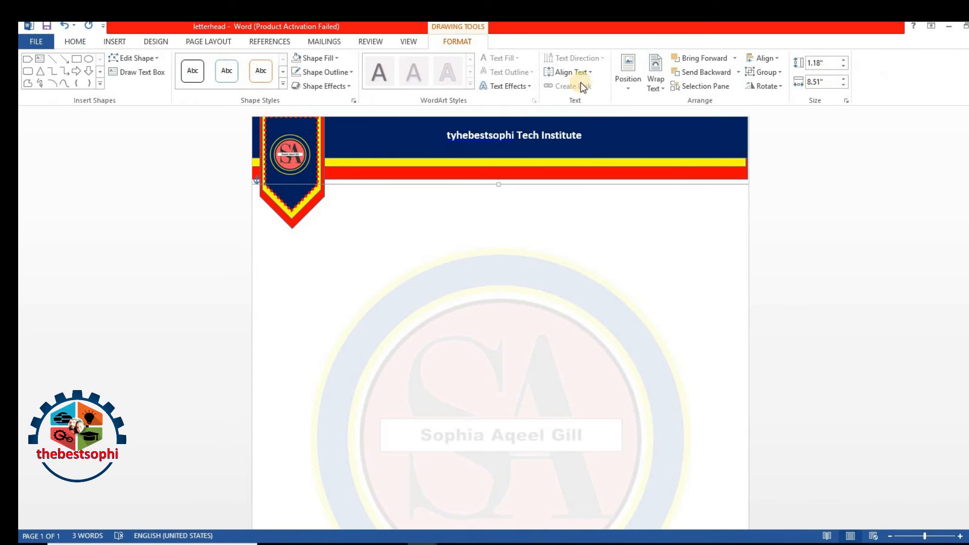
click(328, 87)
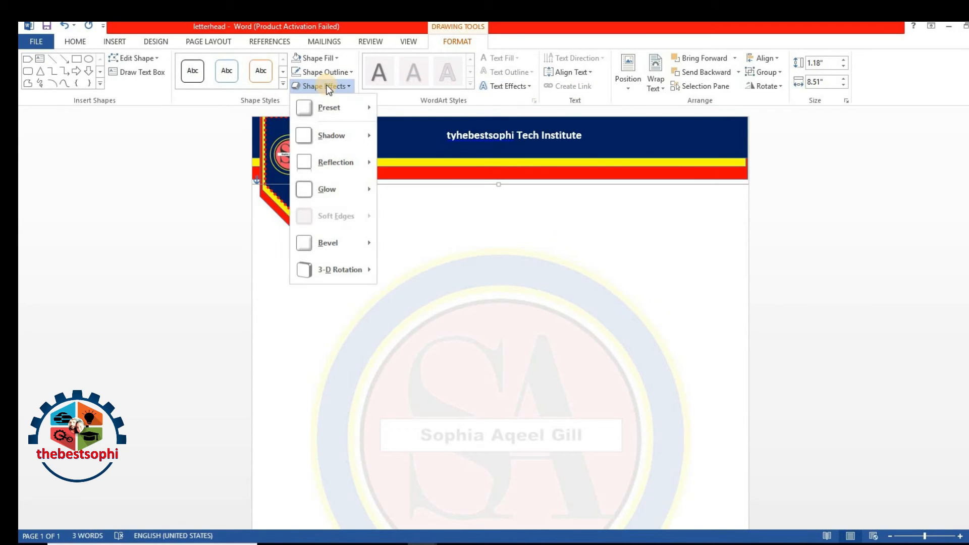
mouse_move(344, 278)
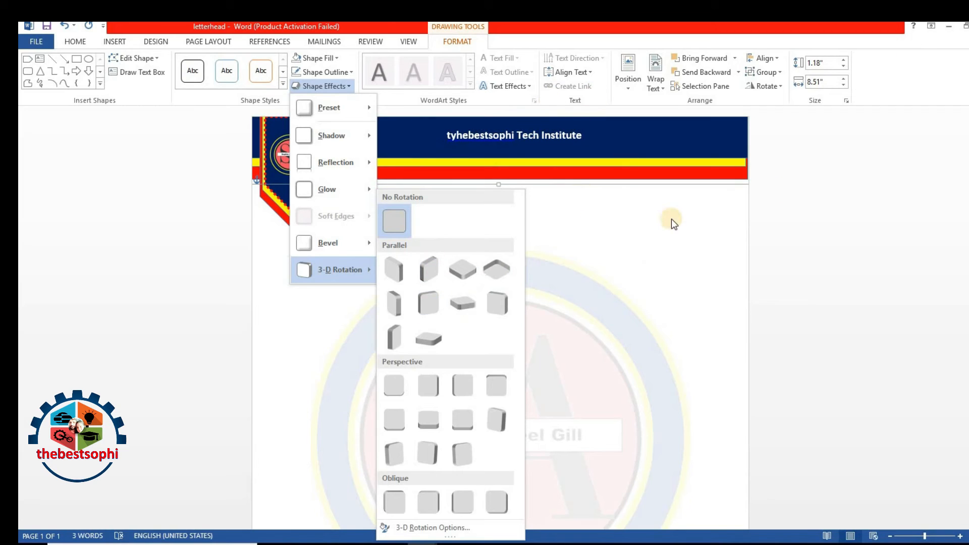
click(425, 26)
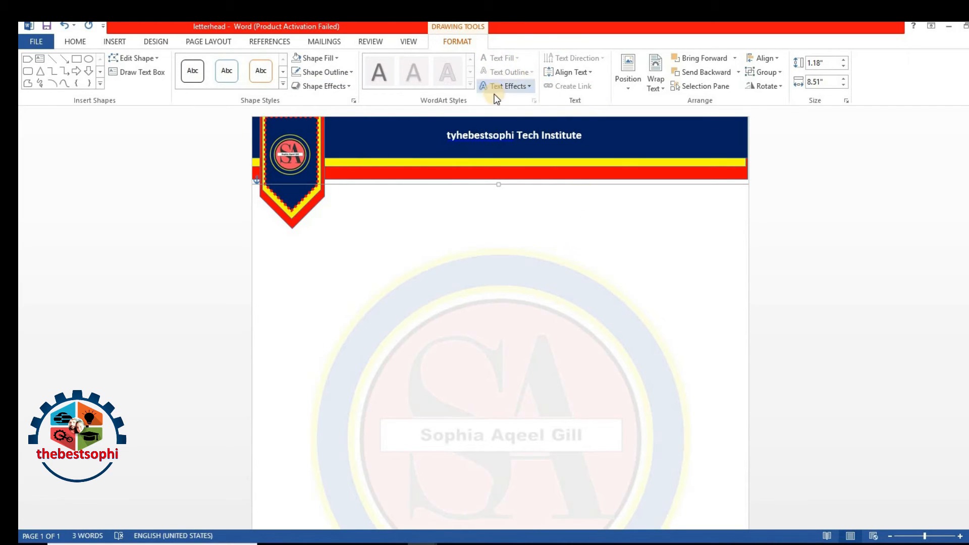
click(512, 88)
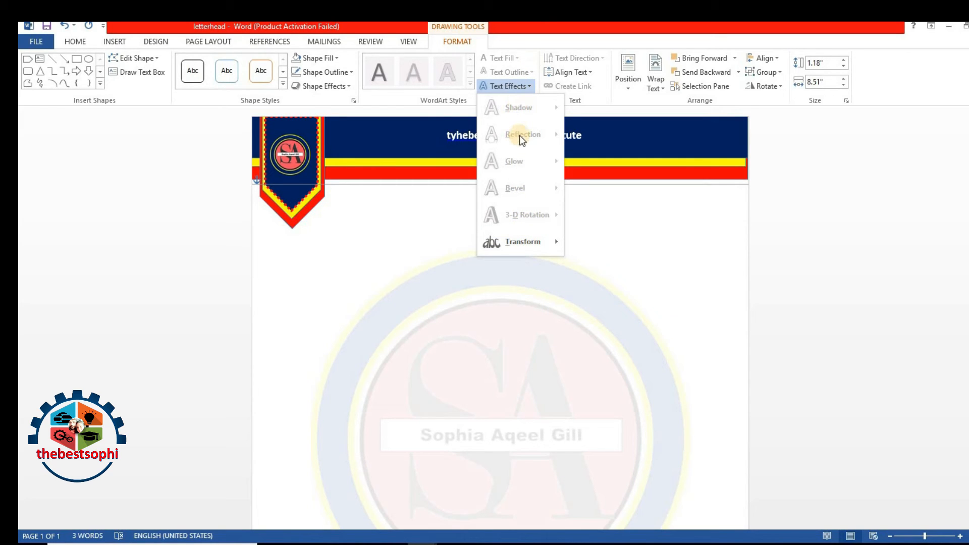
click(441, 160)
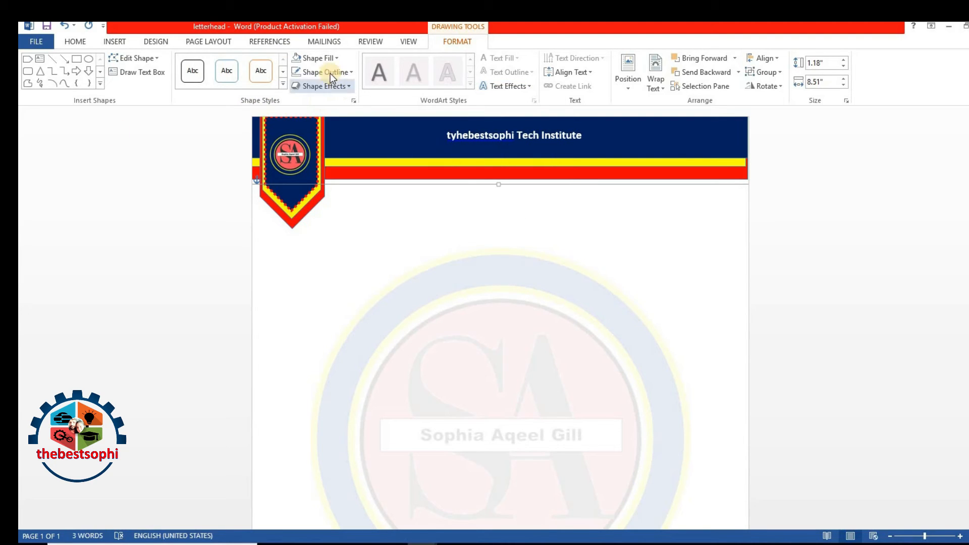
click(309, 87)
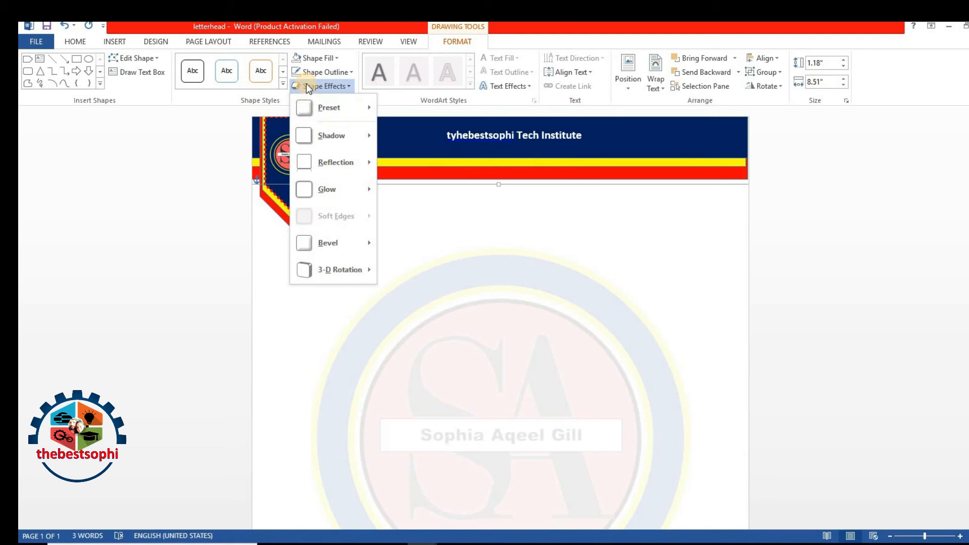
mouse_move(310, 103)
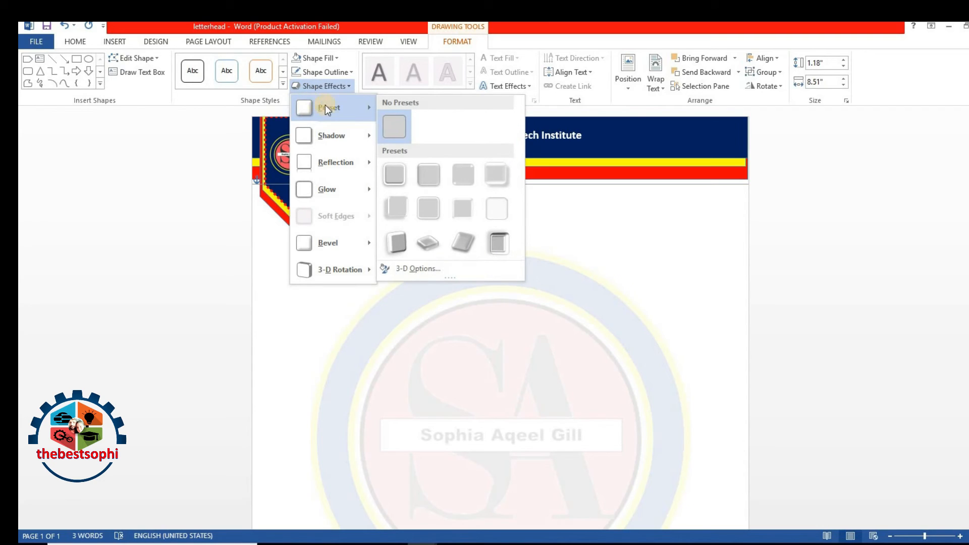
click(434, 171)
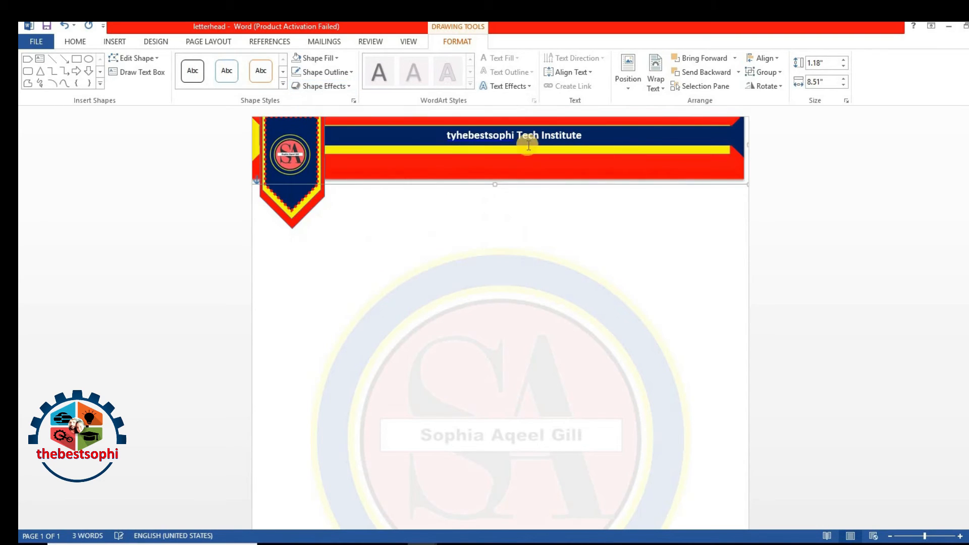
Step: Move the pentagon badge and its round logo off the header banner onto the blank page area below it
drag(311, 131, 387, 207)
mouse_move(303, 140)
mouse_down()
mouse_move(406, 233)
mouse_move(391, 231)
mouse_up()
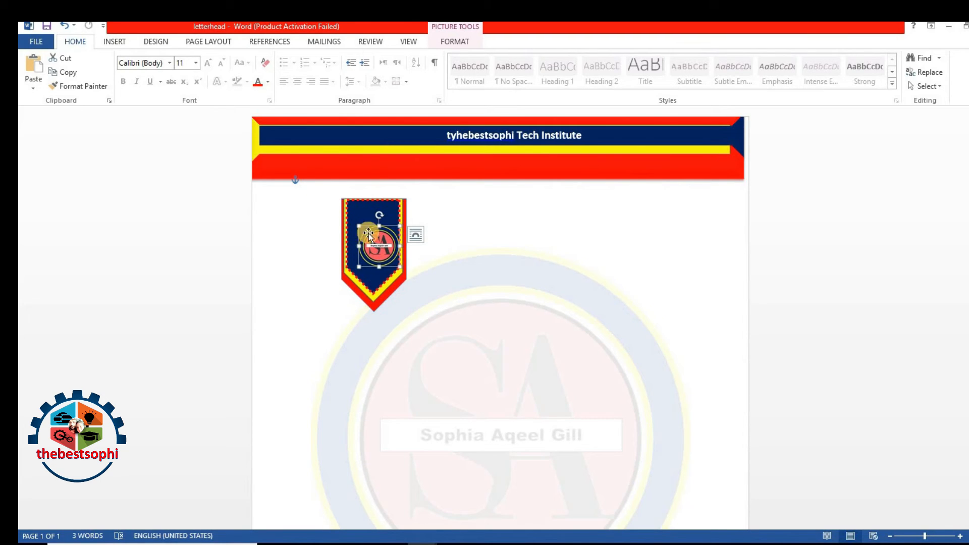
Step: Apply the third preset shape effect to the header banner group
double_click(320, 139)
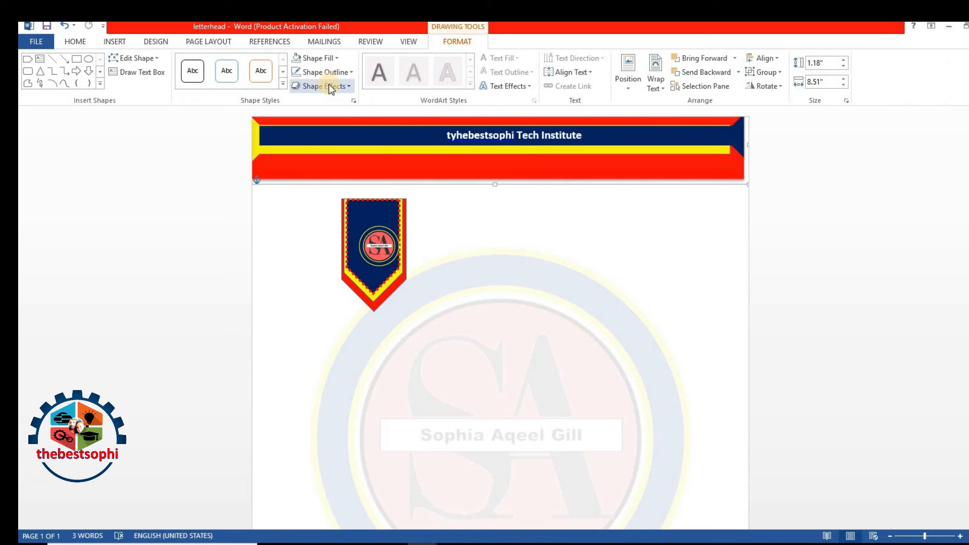
click(328, 86)
mouse_move(329, 107)
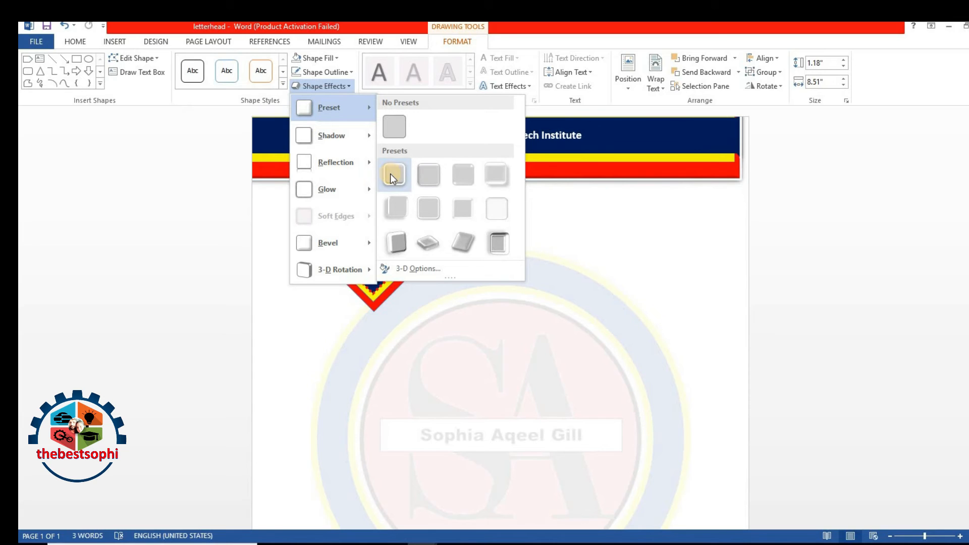
click(471, 178)
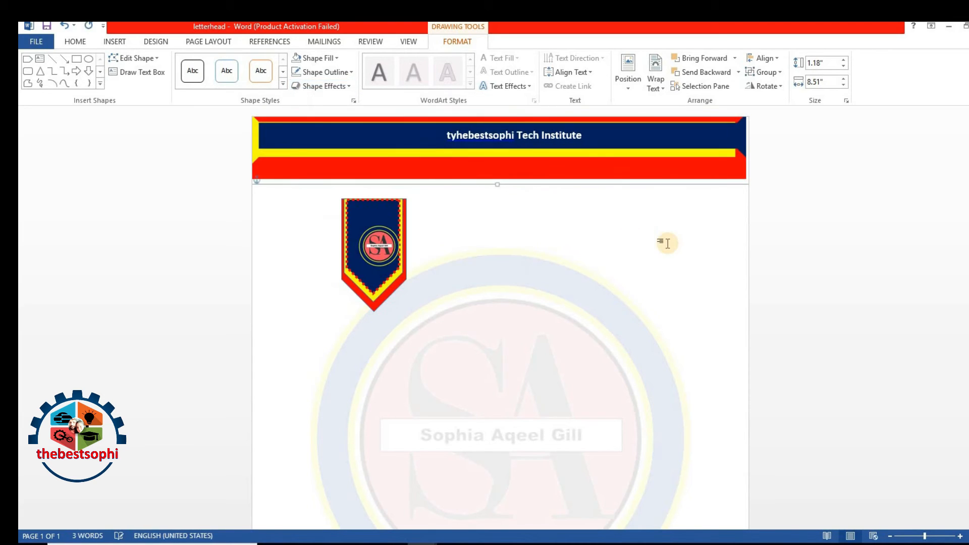
Step: Place the pentagon badge back at the header banner's left part and set the round logo on top of it
click(540, 224)
mouse_move(394, 209)
mouse_down()
mouse_move(322, 123)
mouse_move(337, 126)
mouse_up()
drag(402, 247, 312, 147)
click(552, 272)
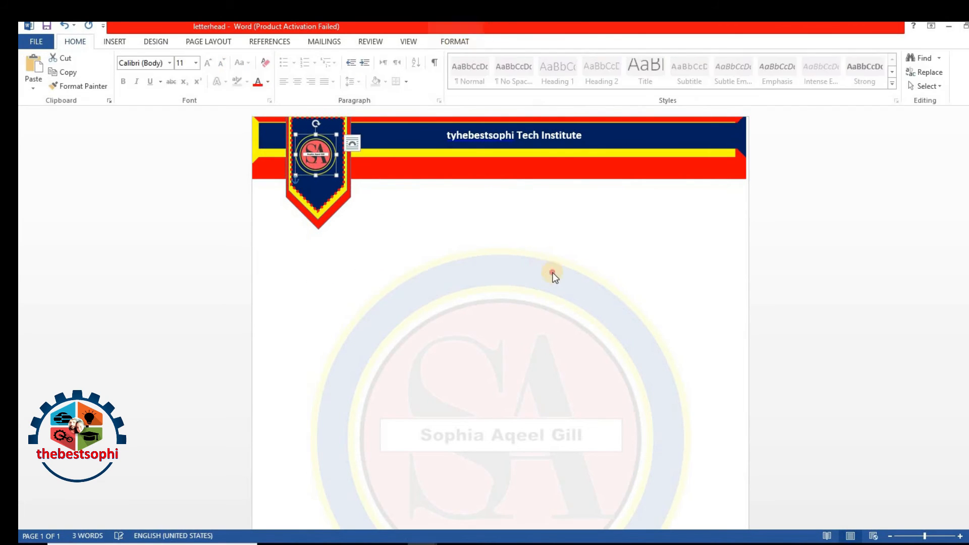
scroll(570, 287, down, 8)
click(575, 475)
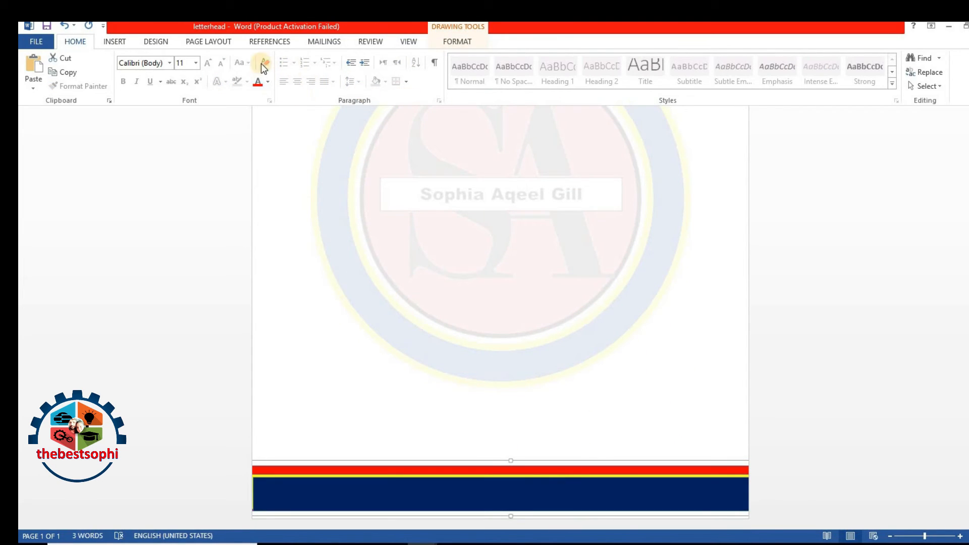
click(111, 40)
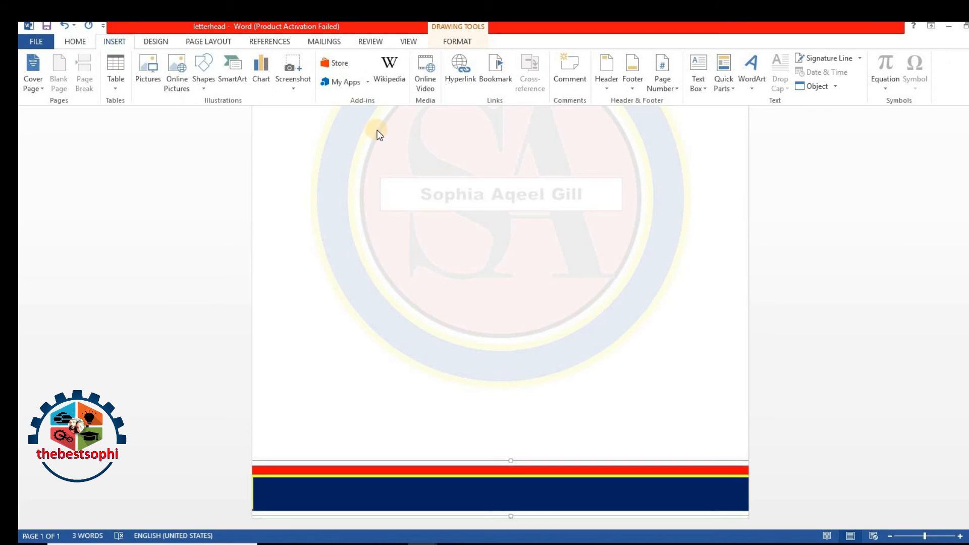
click(77, 41)
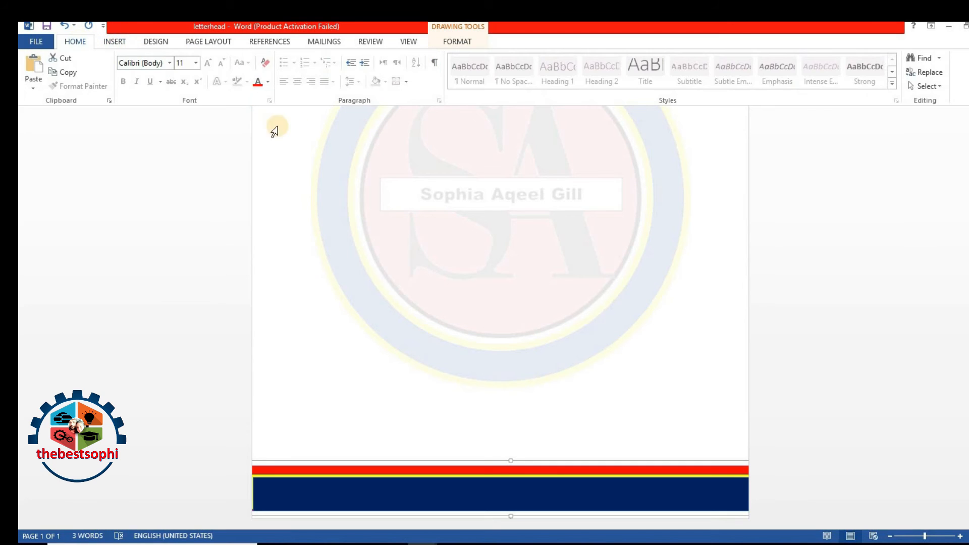
click(122, 43)
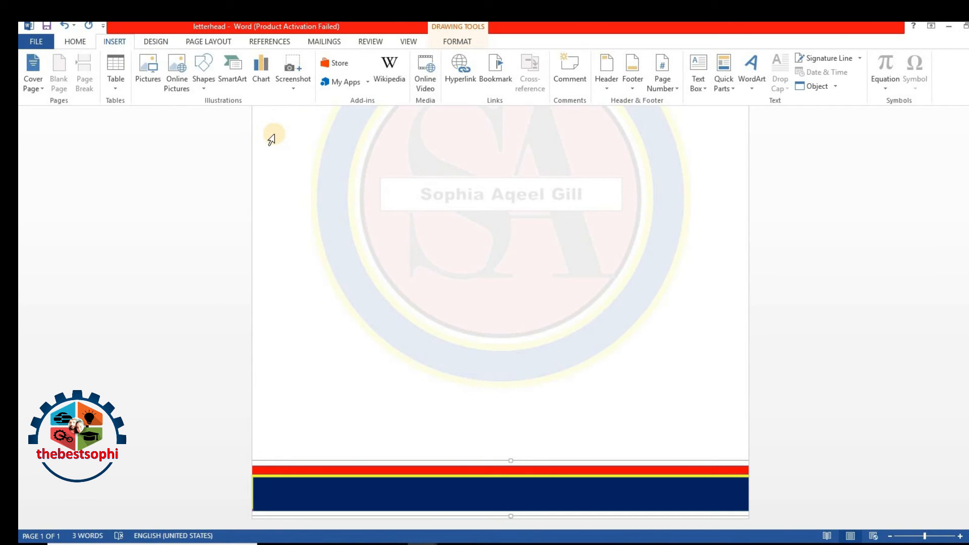
click(138, 42)
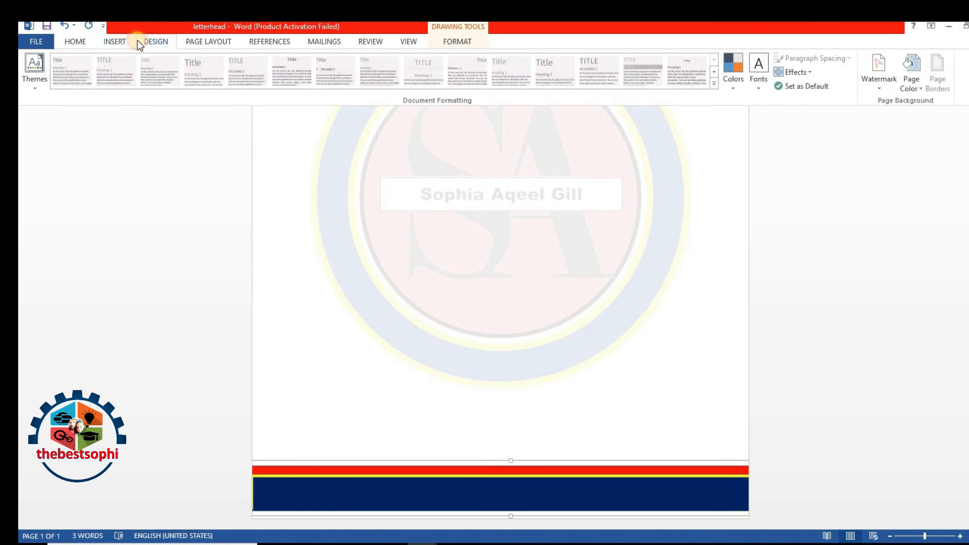
click(80, 42)
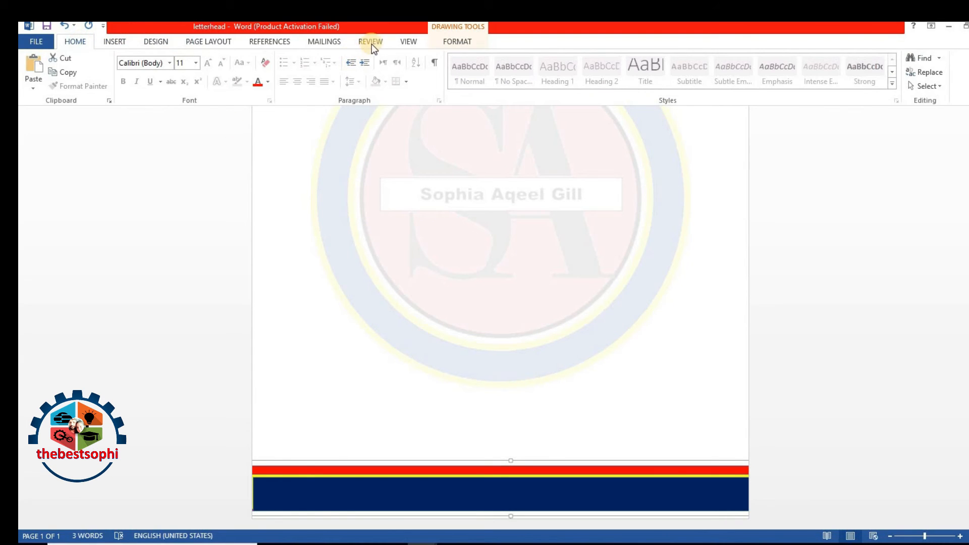
Step: Browse the preset, bevel and shadow effects available for the dark blue footer bar without applying one
click(550, 482)
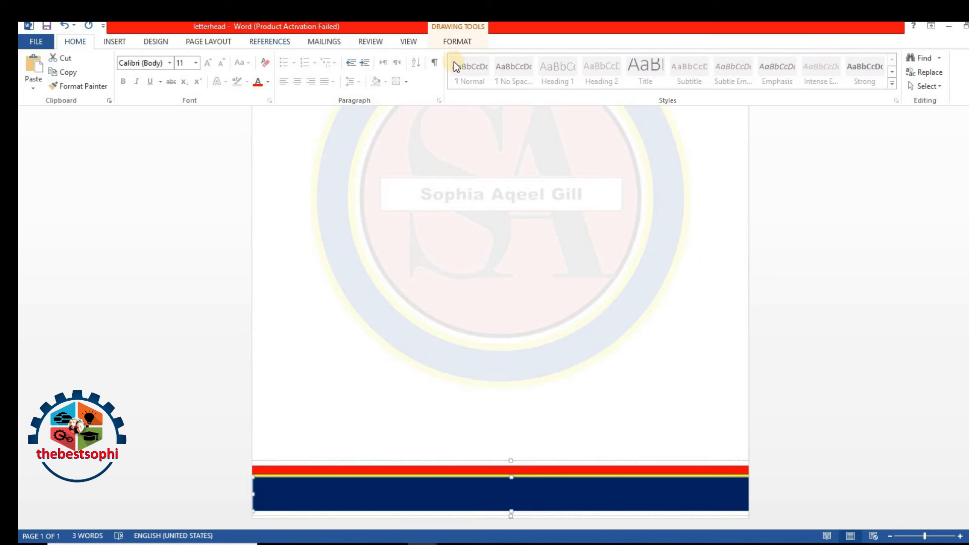
click(456, 40)
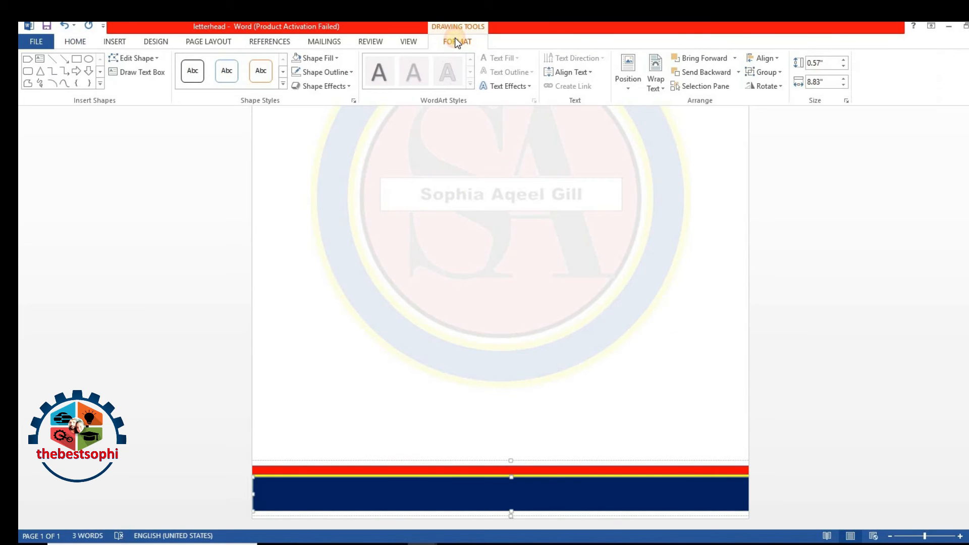
click(323, 88)
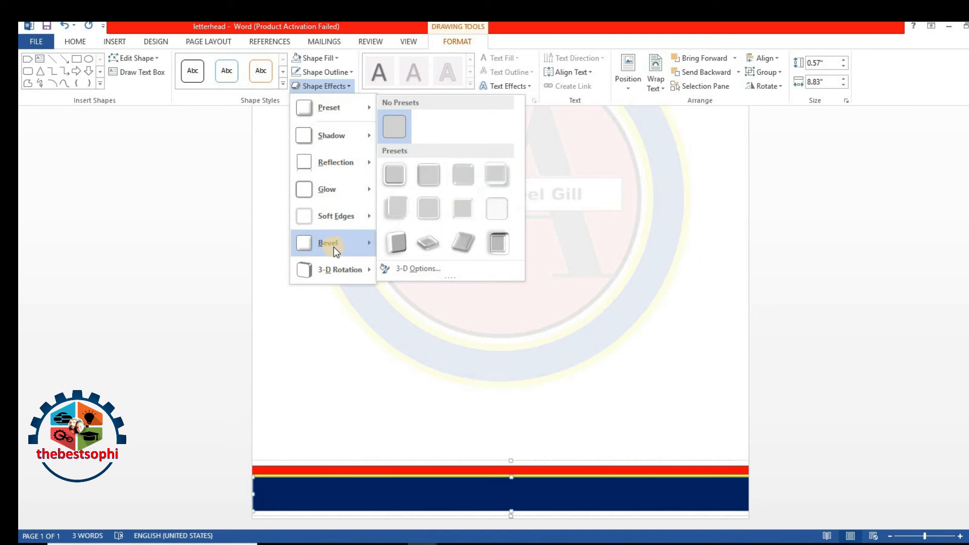
mouse_move(335, 247)
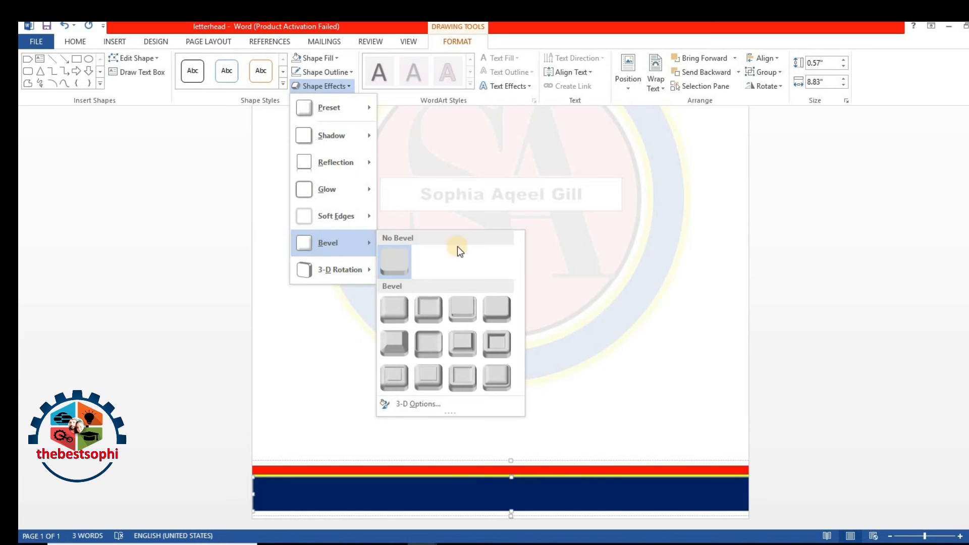
click(434, 207)
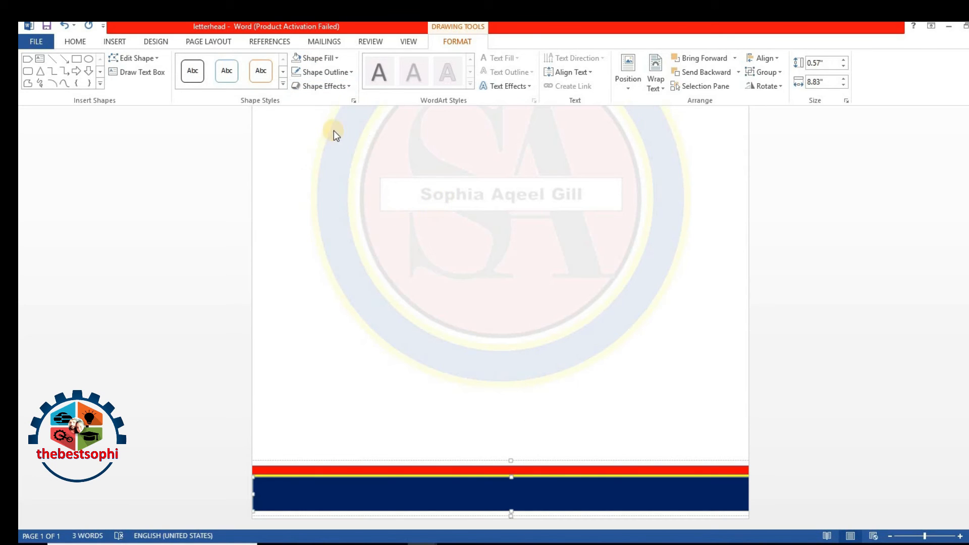
click(316, 85)
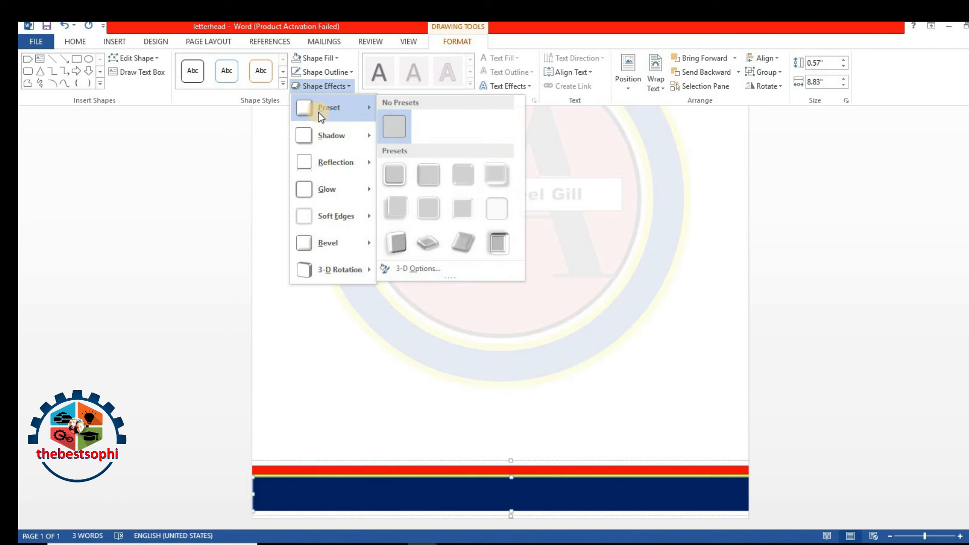
mouse_move(322, 134)
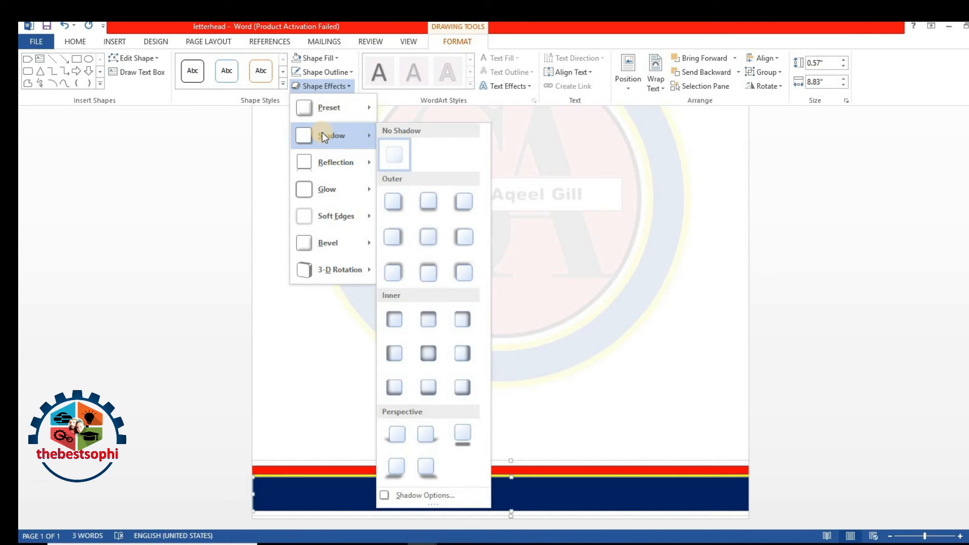
click(571, 209)
Step: Look over the letterhead page from the header banner and badge down to the footer banner
scroll(562, 261, up, 5)
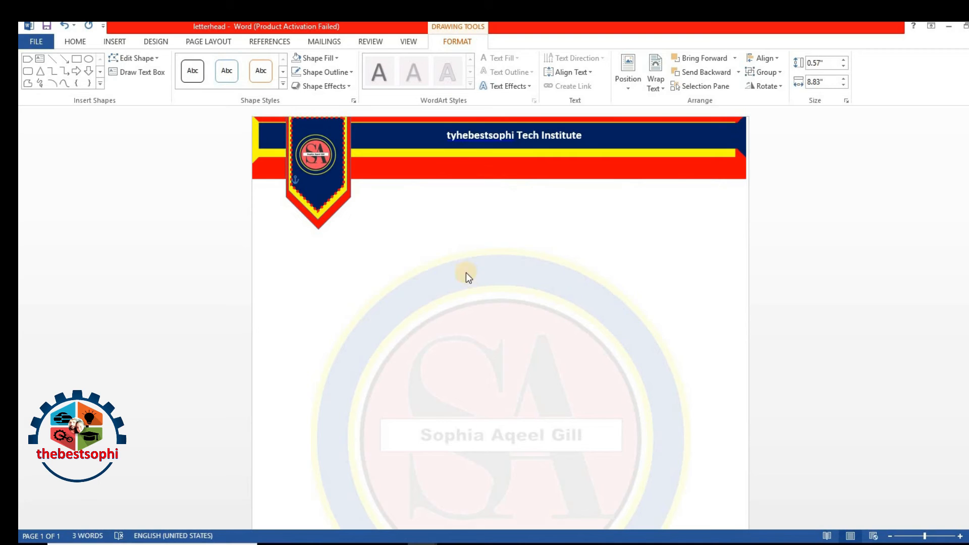
scroll(478, 250, down, 5)
scroll(477, 250, up, 4)
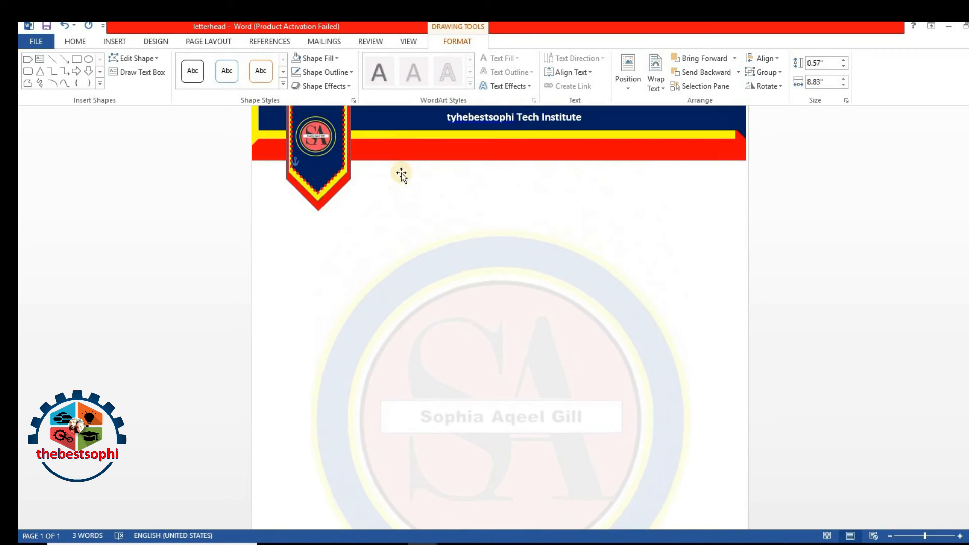
scroll(401, 175, up, 1)
click(318, 155)
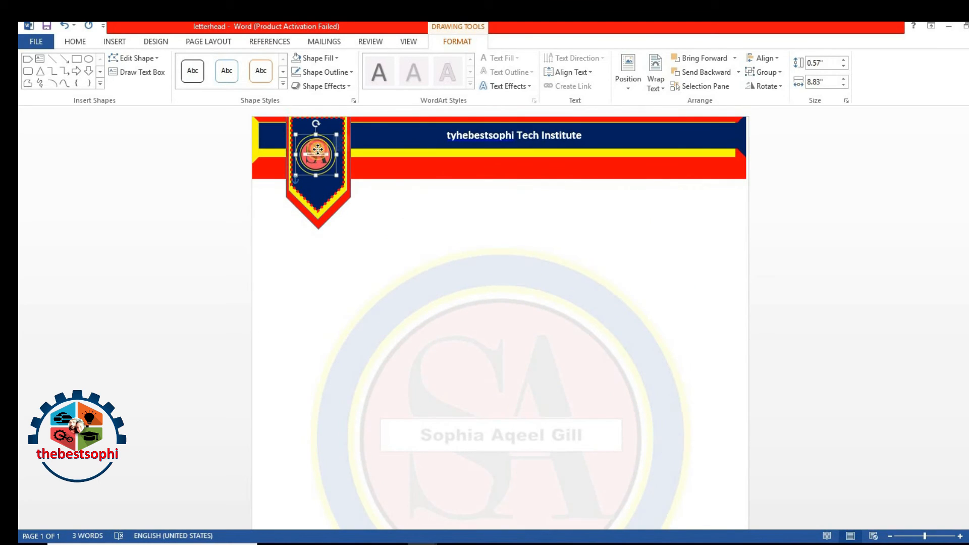
click(568, 320)
scroll(569, 319, down, 10)
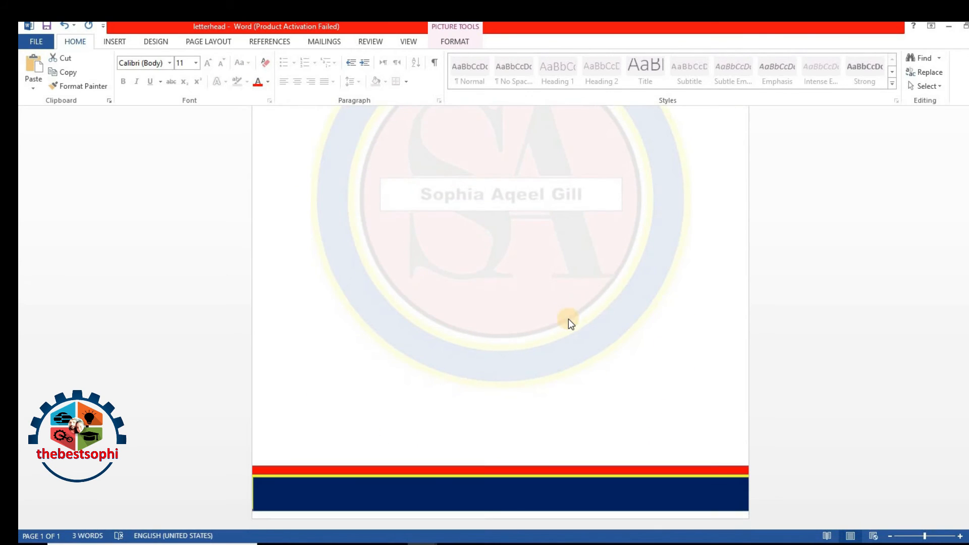
scroll(563, 318, up, 10)
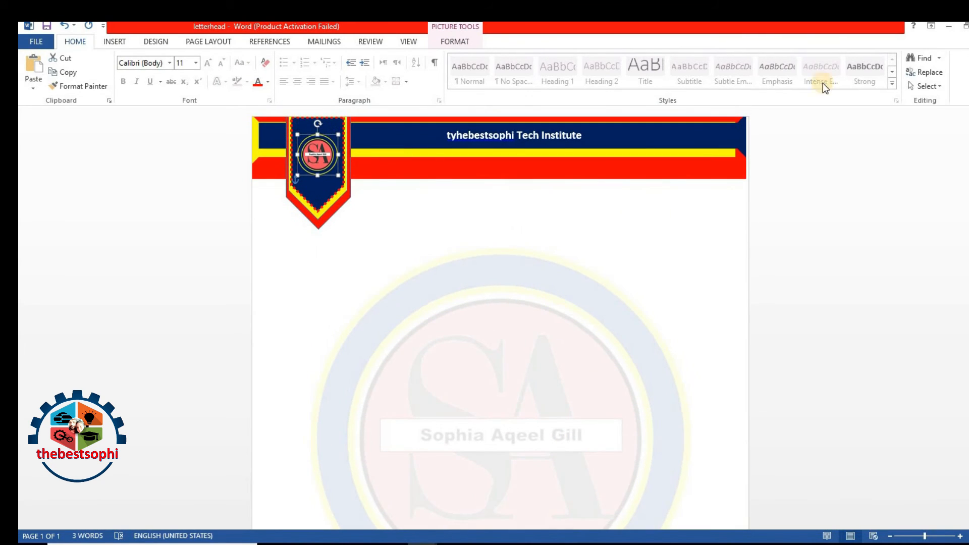
Step: Copy the "tyhebestsophi Tech Institute" heading and try to paste it onto the dark blue footer bar
drag(448, 136, 588, 135)
right_click(562, 133)
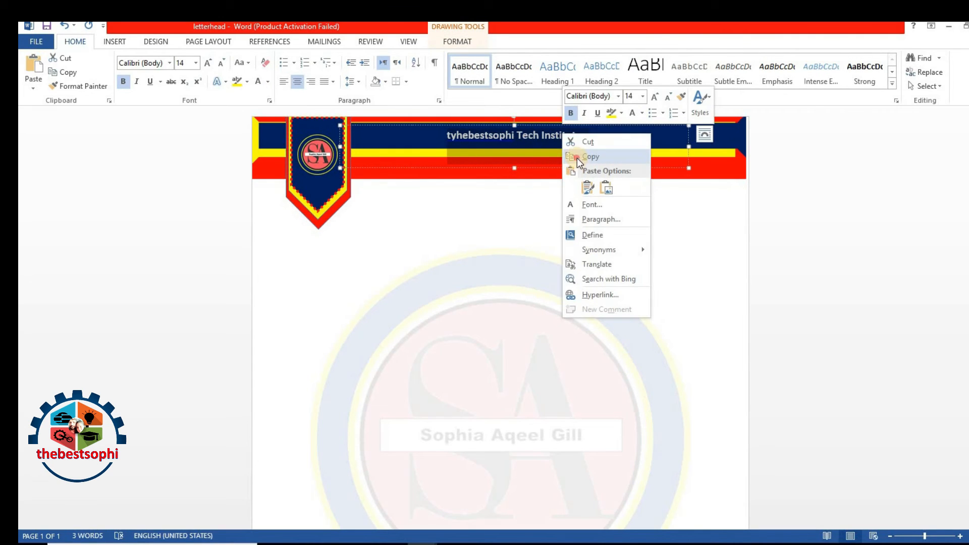
click(577, 159)
scroll(516, 314, down, 4)
scroll(516, 314, down, 1)
right_click(474, 492)
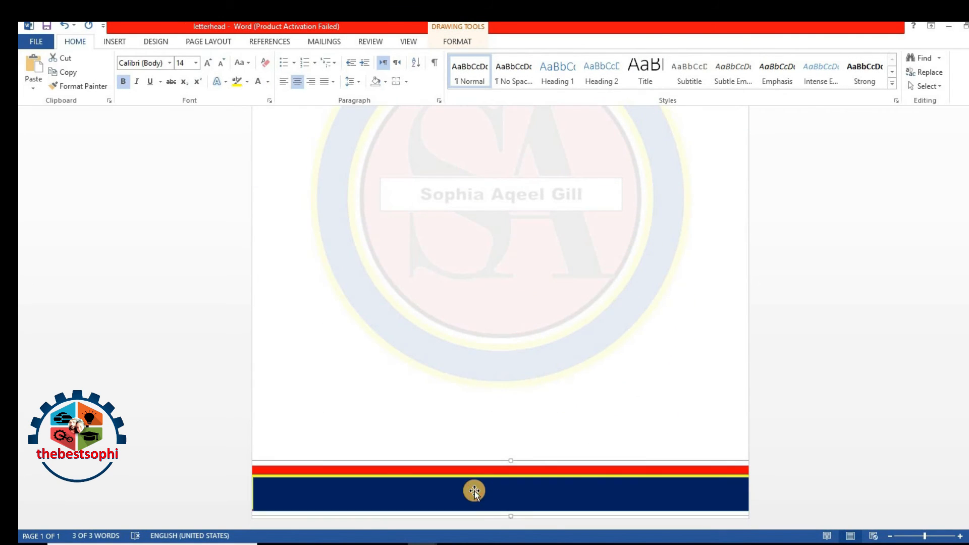
click(500, 360)
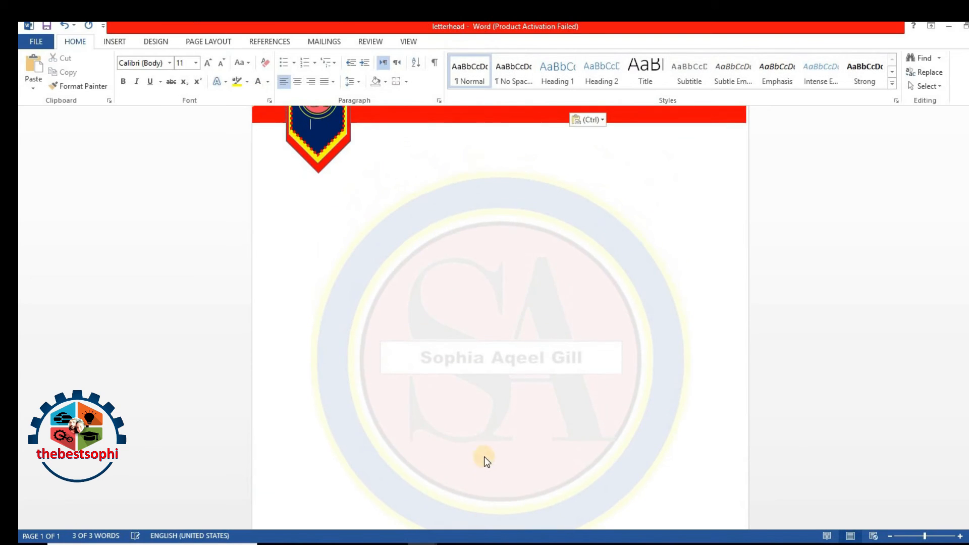
Step: Try to paste the copied heading onto the blank page area below the header banner
scroll(484, 457, down, 3)
scroll(481, 446, up, 5)
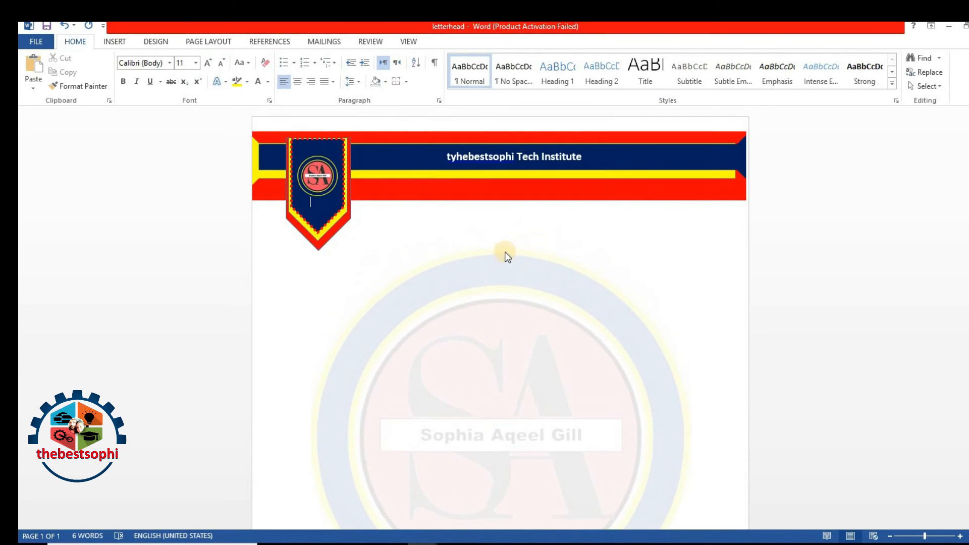
right_click(490, 288)
click(515, 343)
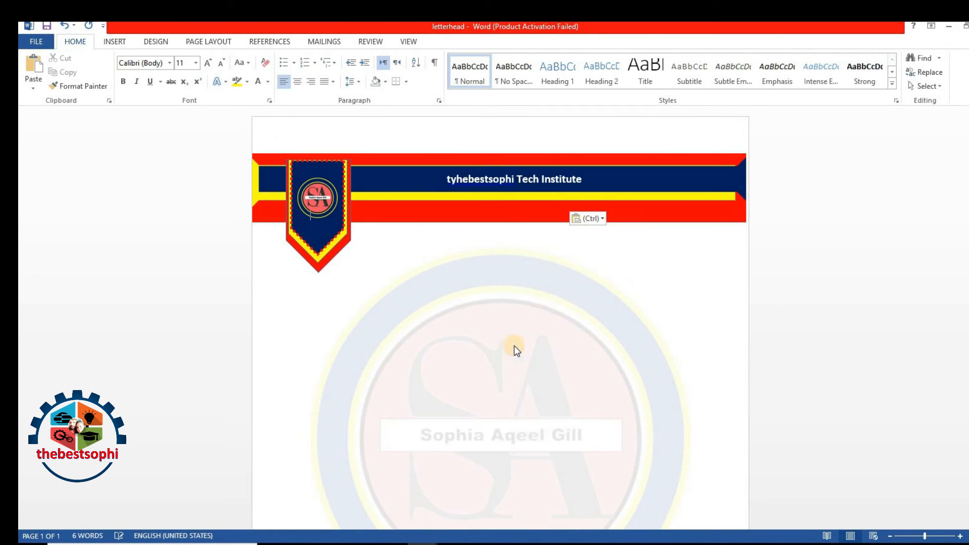
Step: Undo both pastes of the copied heading to restore the header banner's position
click(494, 179)
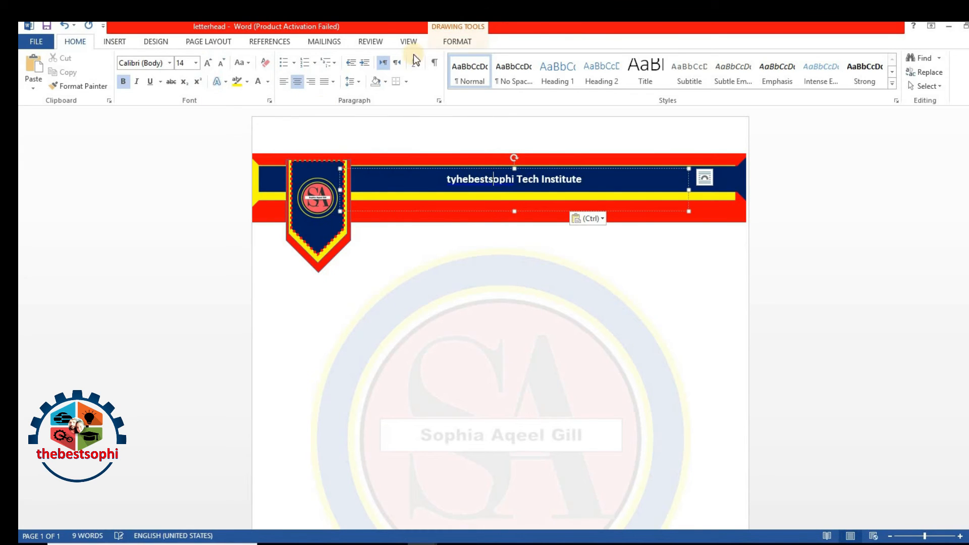
click(65, 27)
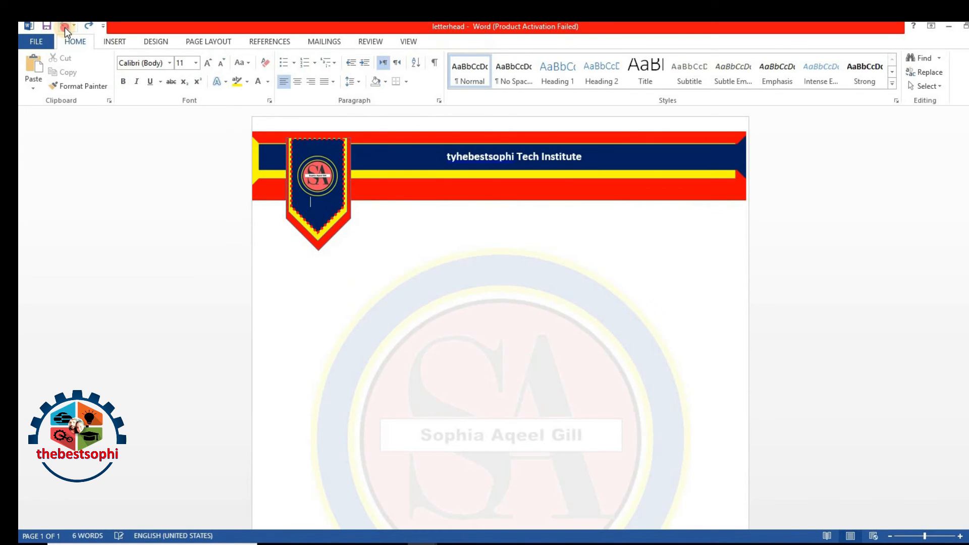
click(65, 27)
scroll(557, 422, up, 5)
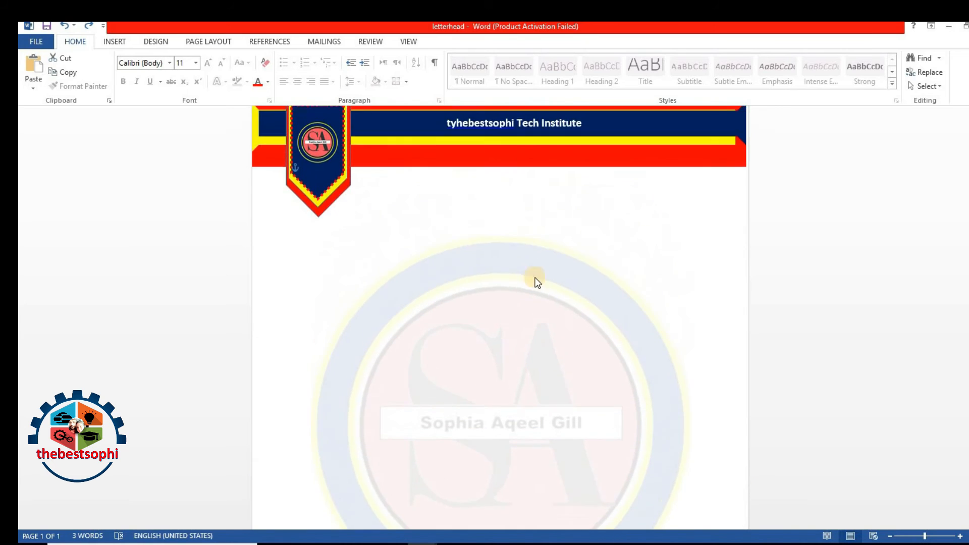
Step: Try pasting a fresh copy of the heading into the page body with source formatting kept, and undo the paste
click(570, 136)
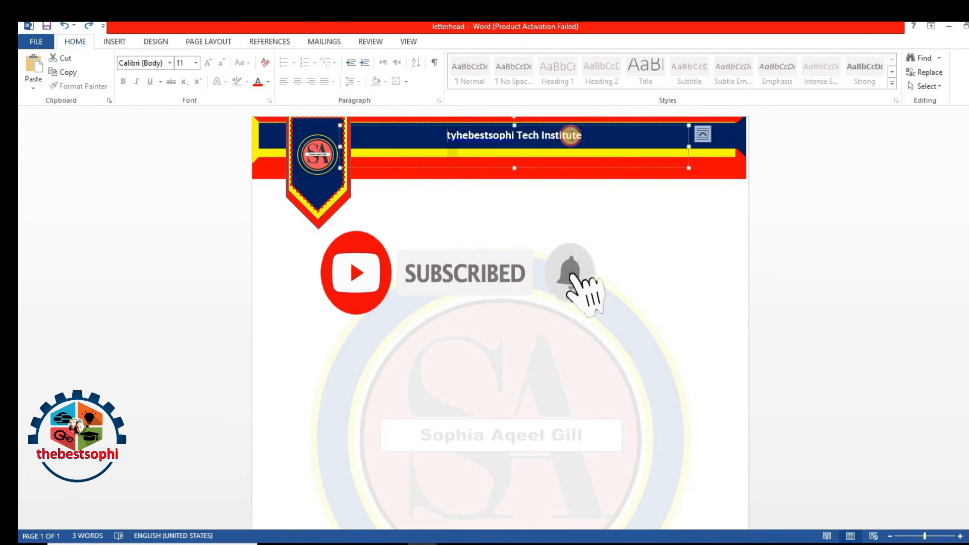
drag(572, 135, 577, 136)
right_click(576, 135)
click(593, 160)
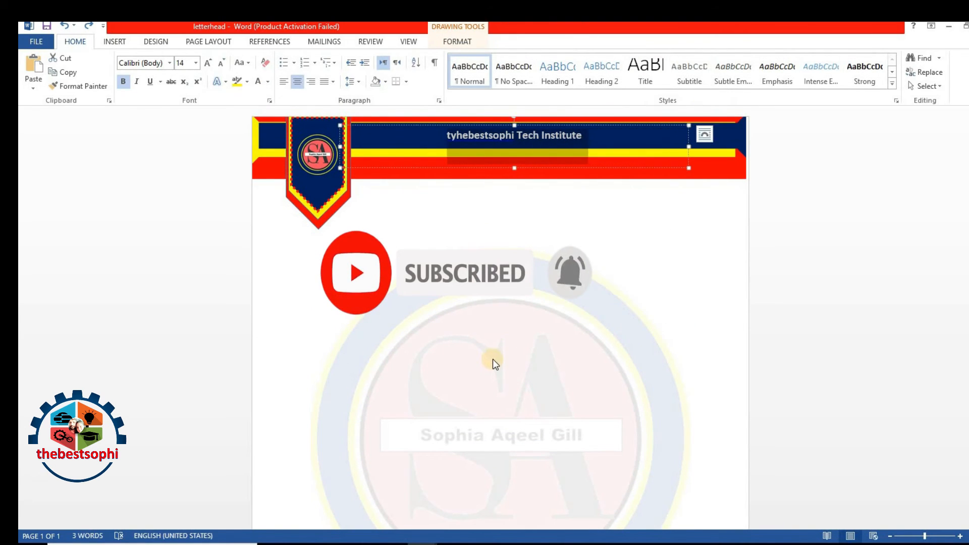
click(493, 359)
right_click(493, 359)
click(518, 230)
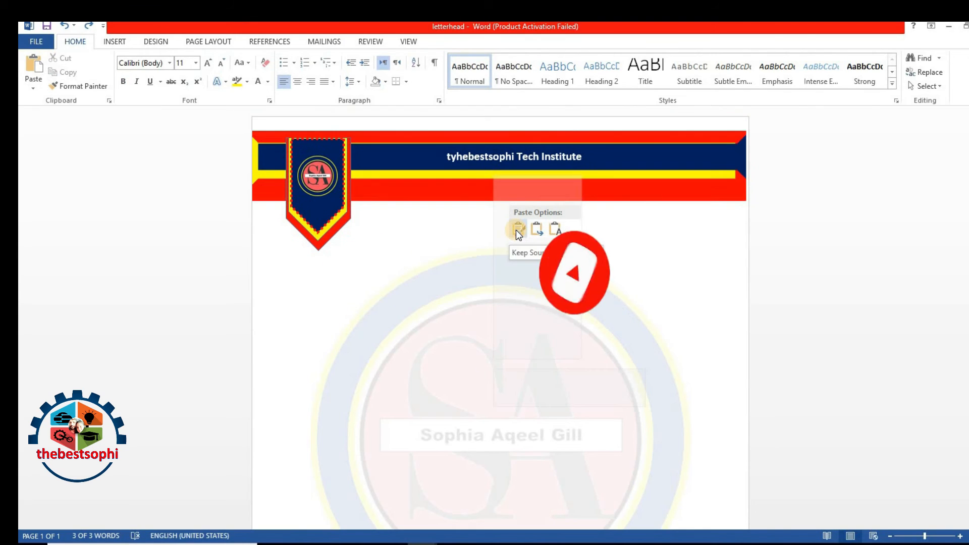
click(518, 230)
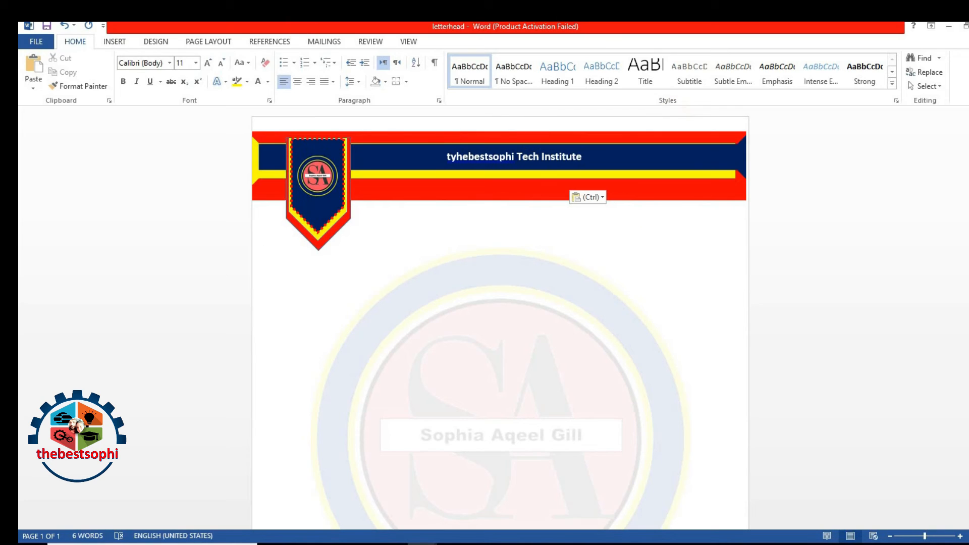
click(65, 25)
Step: Copy the "tyhebestsophi Tech Institute" heading in the header banner and set its font colour to red
click(512, 136)
triple_click(512, 136)
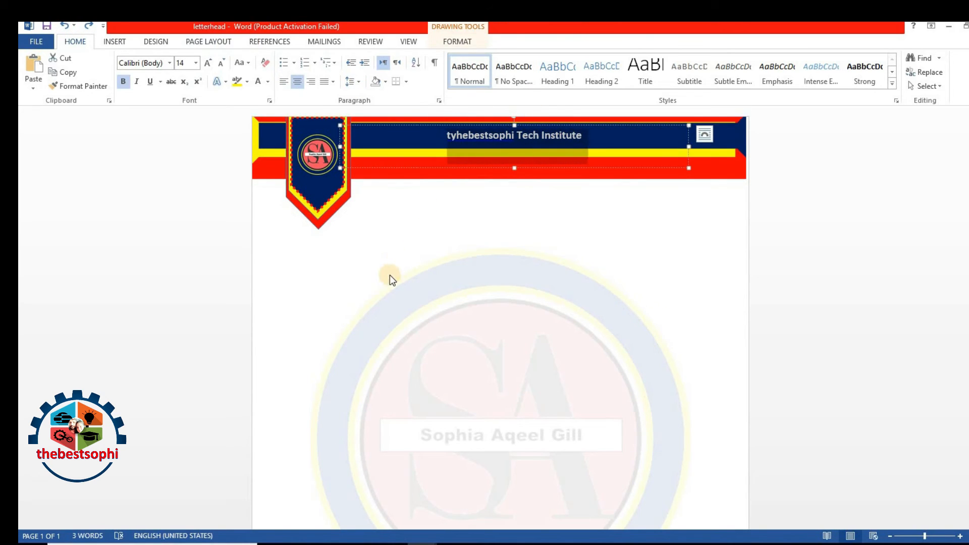
right_click(544, 134)
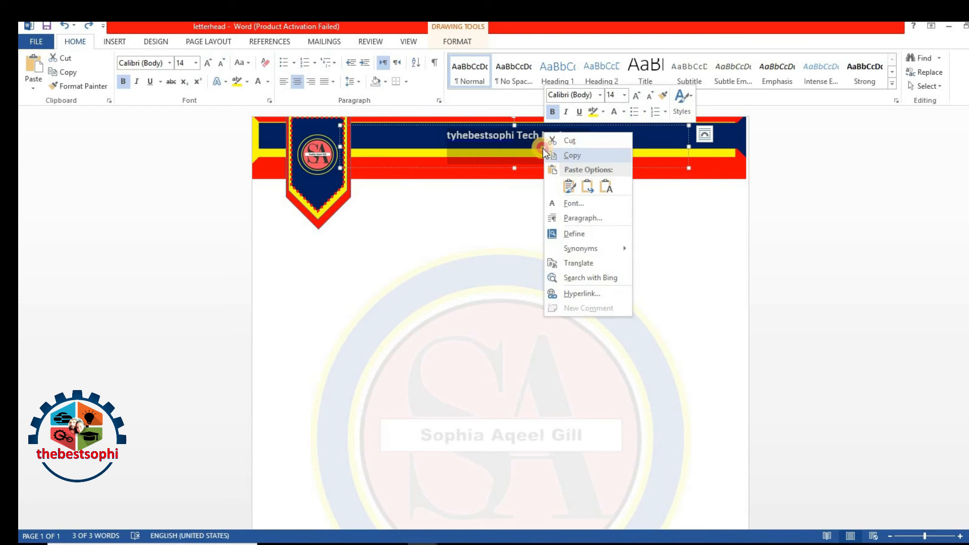
click(557, 150)
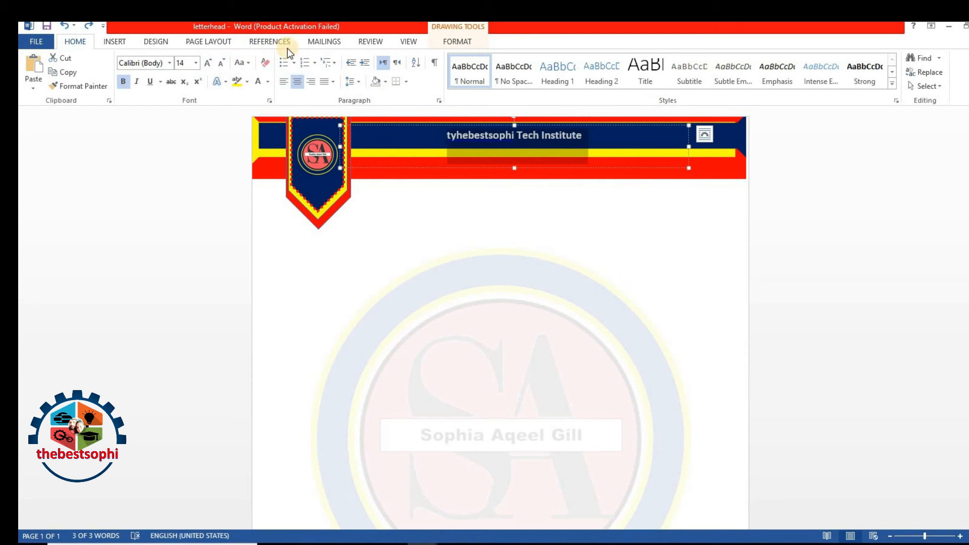
click(268, 82)
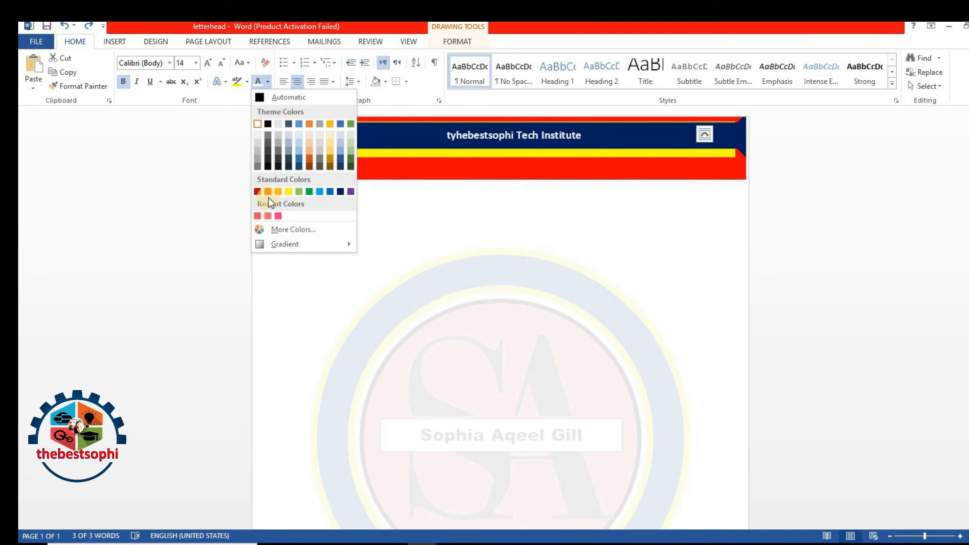
click(268, 192)
Step: Try pasting a copy of the red heading text into the page body with source formatting kept, and undo the paste
right_click(499, 136)
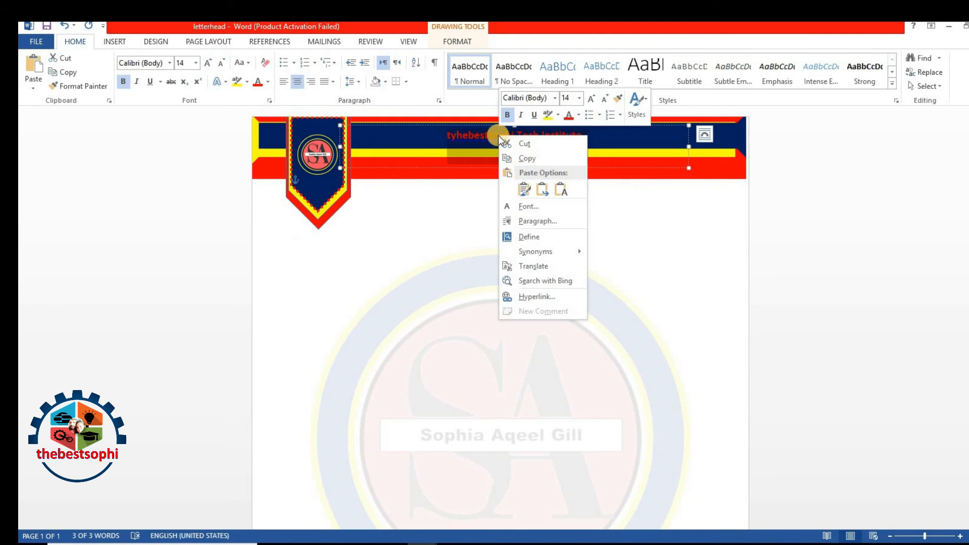
click(524, 158)
right_click(493, 273)
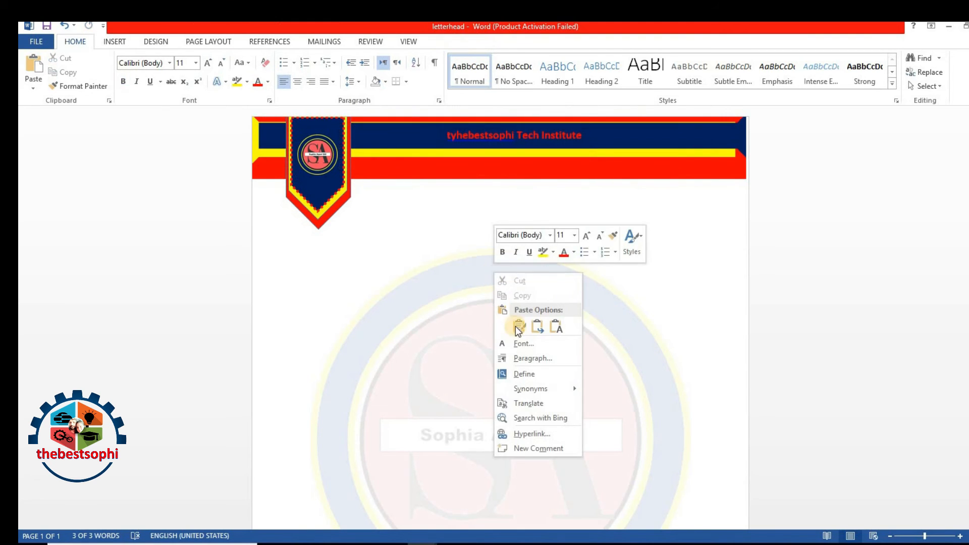
click(516, 327)
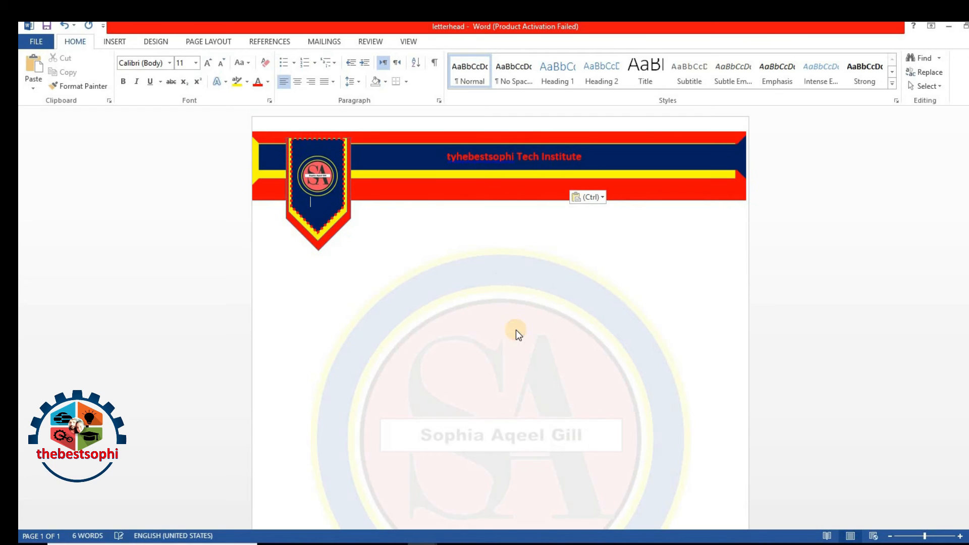
triple_click(409, 156)
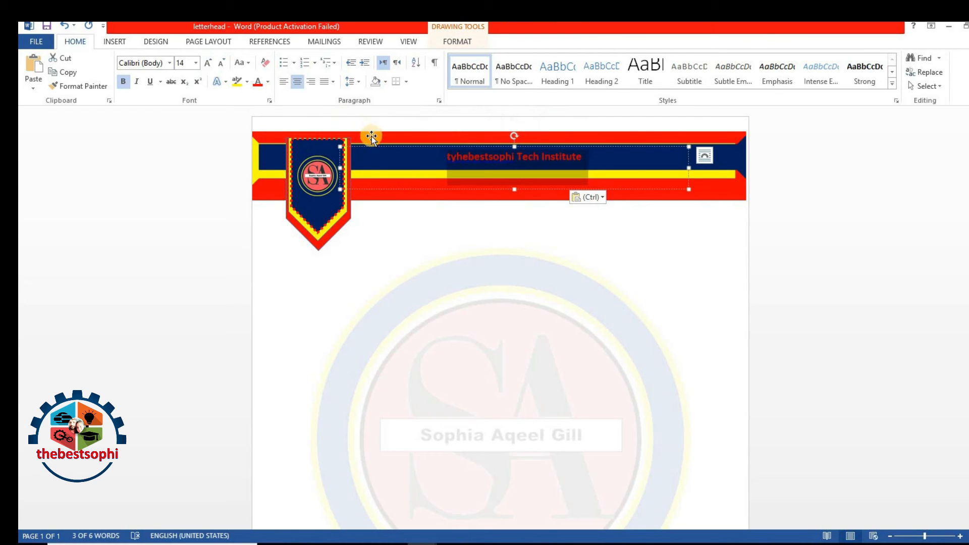
click(71, 29)
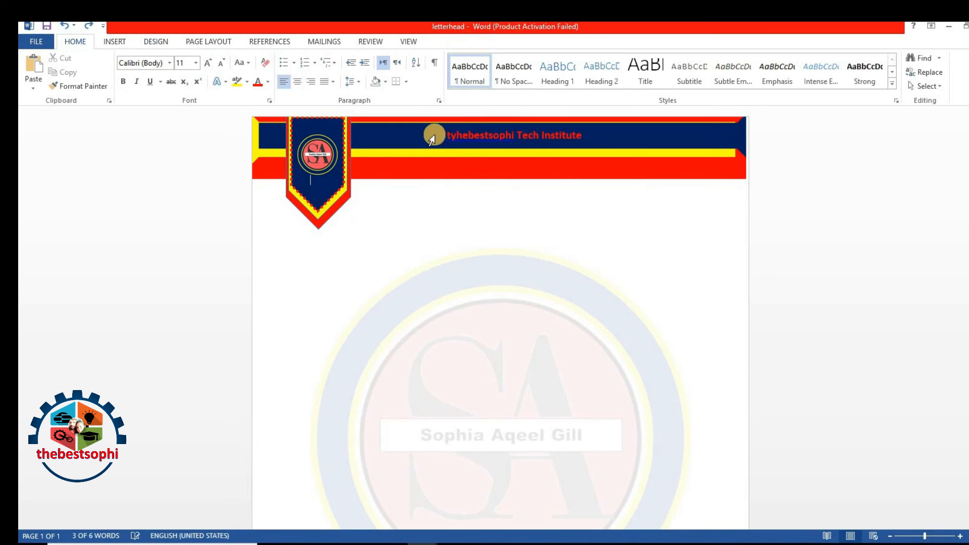
Step: Copy the header heading's whole text box and paste it into the page body with source formatting kept
click(457, 125)
right_click(456, 126)
click(471, 263)
right_click(471, 263)
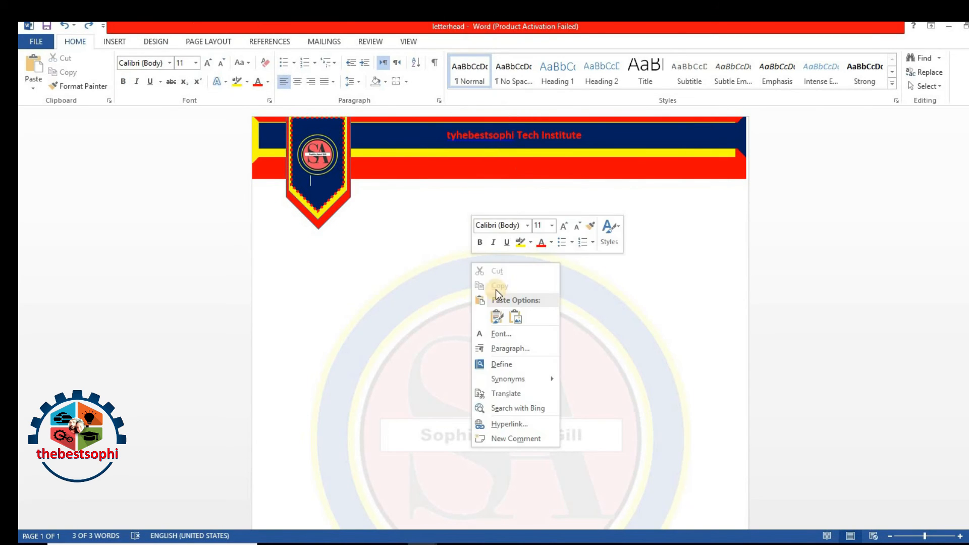
click(498, 318)
Step: Move the pasted heading text box down the page onto the dark blue footer bar
drag(515, 162, 522, 321)
scroll(522, 321, down, 5)
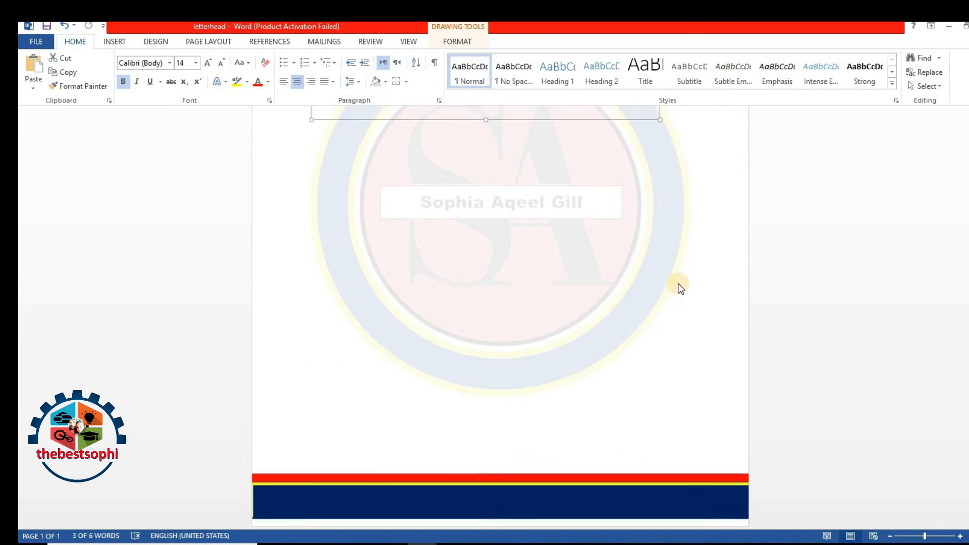
scroll(677, 287, up, 3)
drag(611, 190, 638, 466)
scroll(638, 404, down, 3)
drag(619, 327, 627, 476)
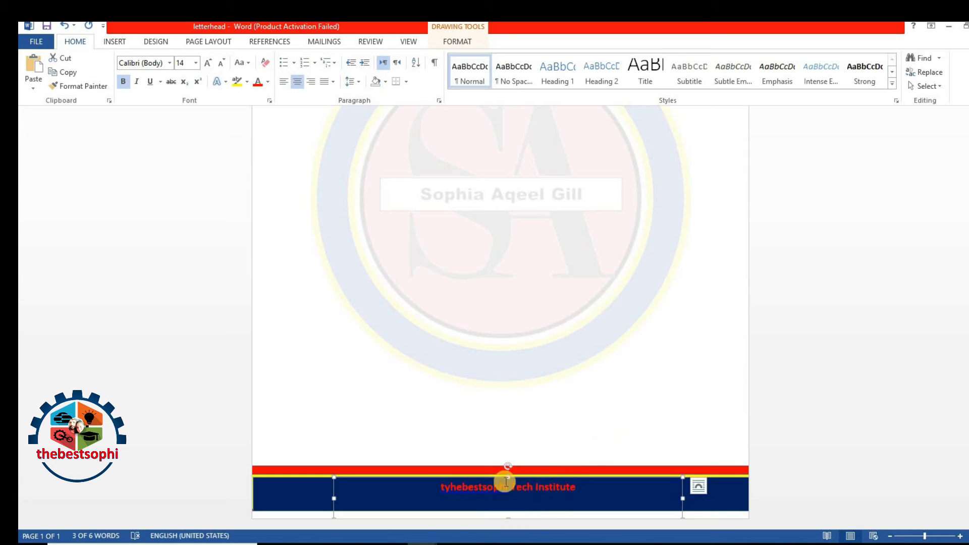
Step: Reduce the height of the pasted heading's text box and place it within the dark blue footer bar
drag(513, 477, 507, 407)
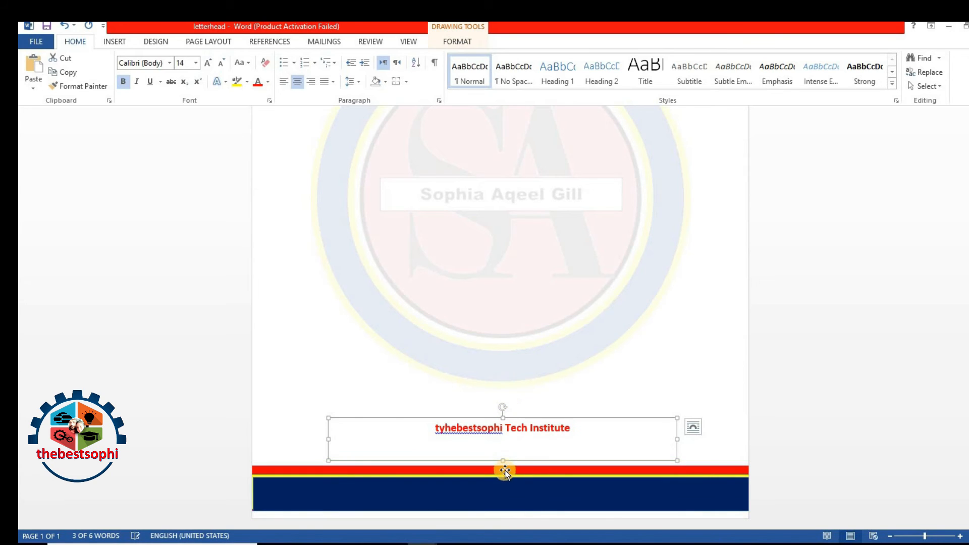
mouse_move(503, 461)
mouse_down()
mouse_move(503, 441)
mouse_move(489, 457)
mouse_move(493, 476)
mouse_up()
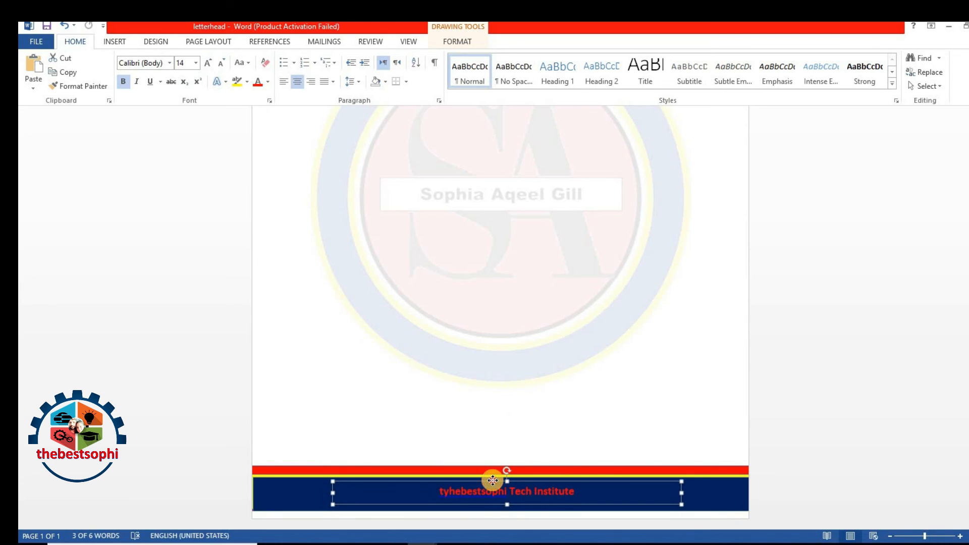
click(671, 487)
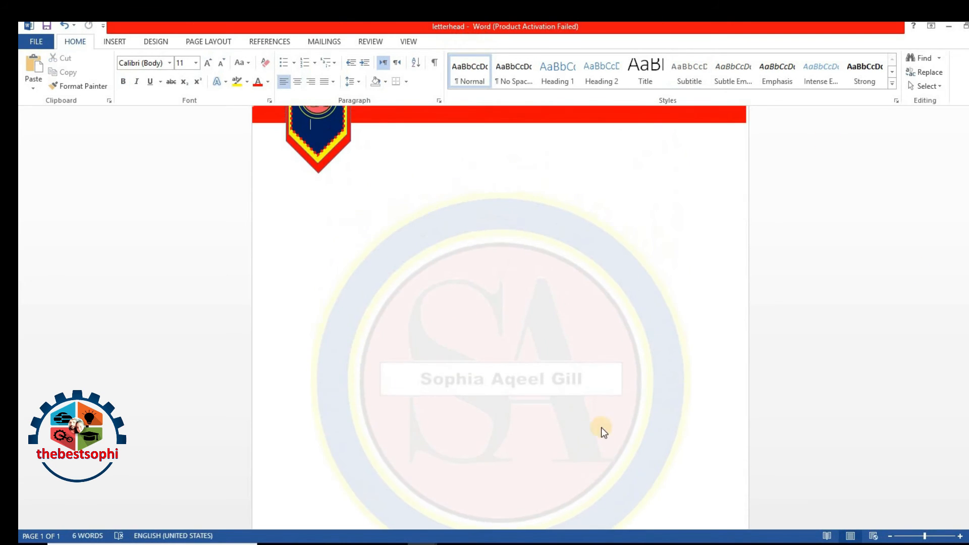
Step: With the footer bar selected, search the online pictures on Bing for "phone"
scroll(601, 427, down, 3)
click(632, 504)
click(706, 498)
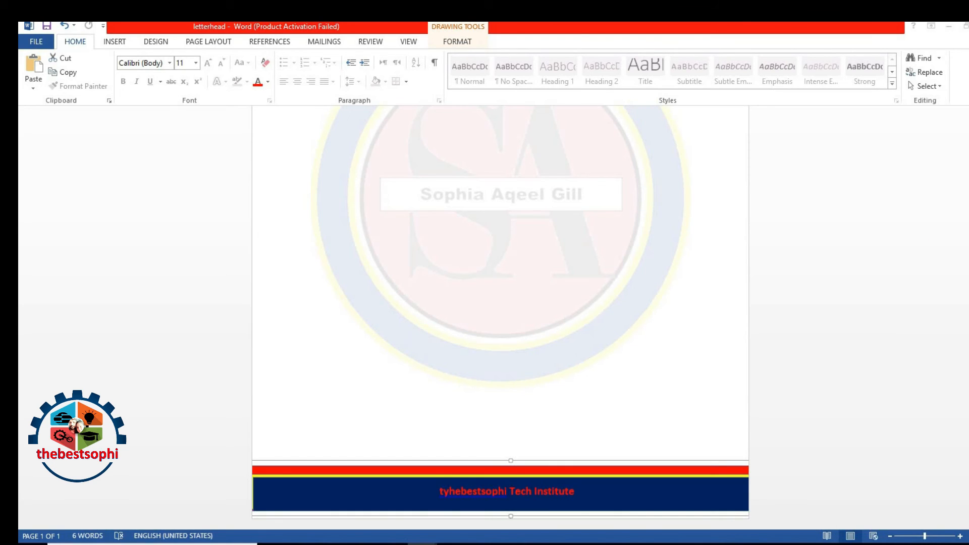
click(111, 40)
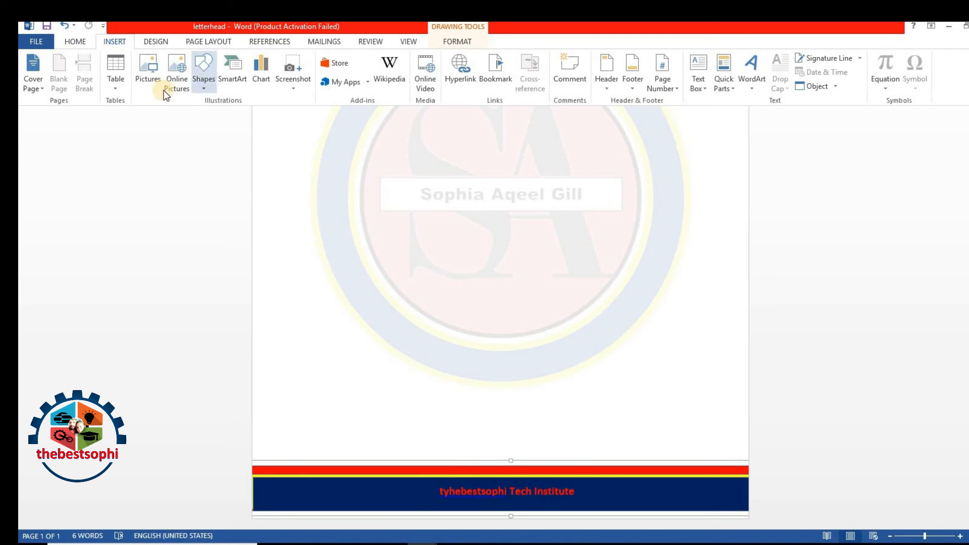
click(177, 83)
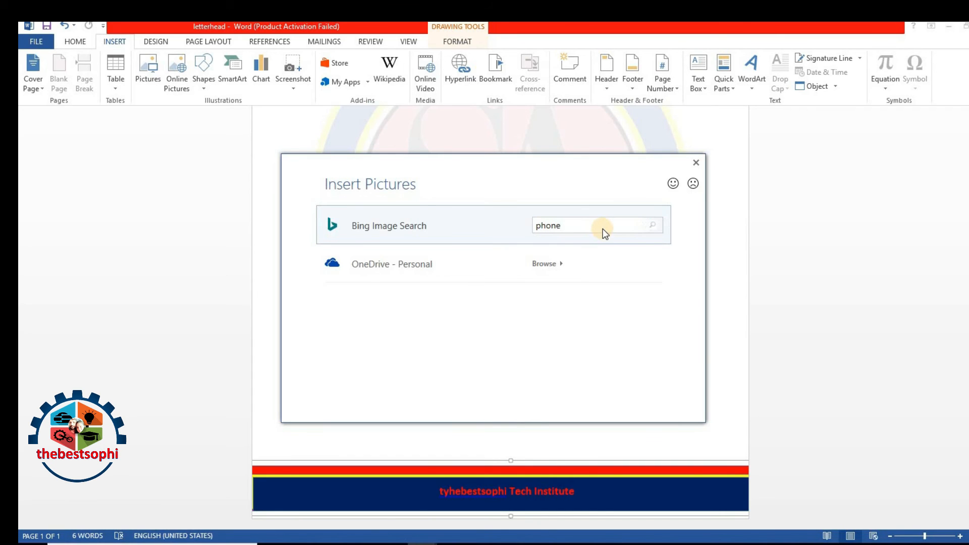
text(phone)
key(Return)
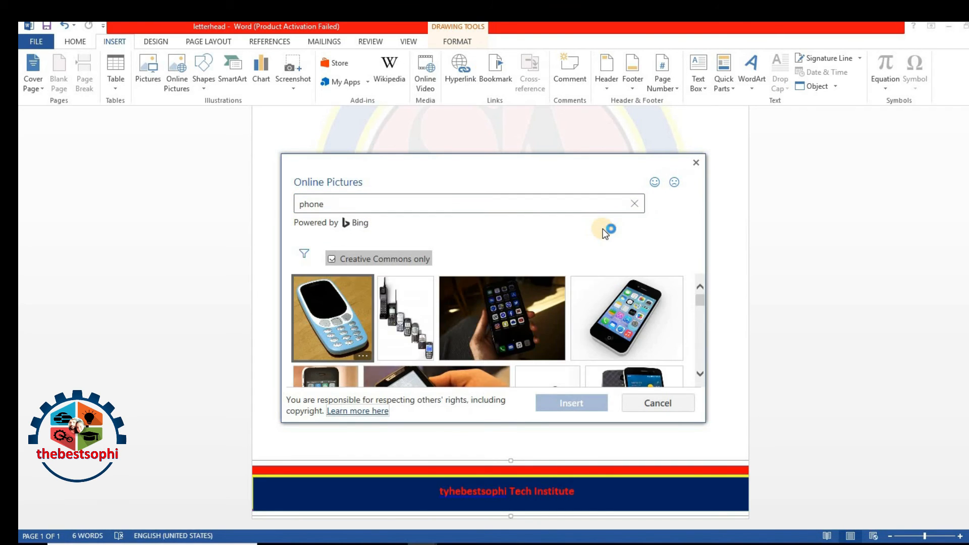
Step: Choose the beige cordless phone in its cradle from the image results and insert it into the document
scroll(545, 353, down, 2)
scroll(539, 359, down, 2)
scroll(539, 360, up, 1)
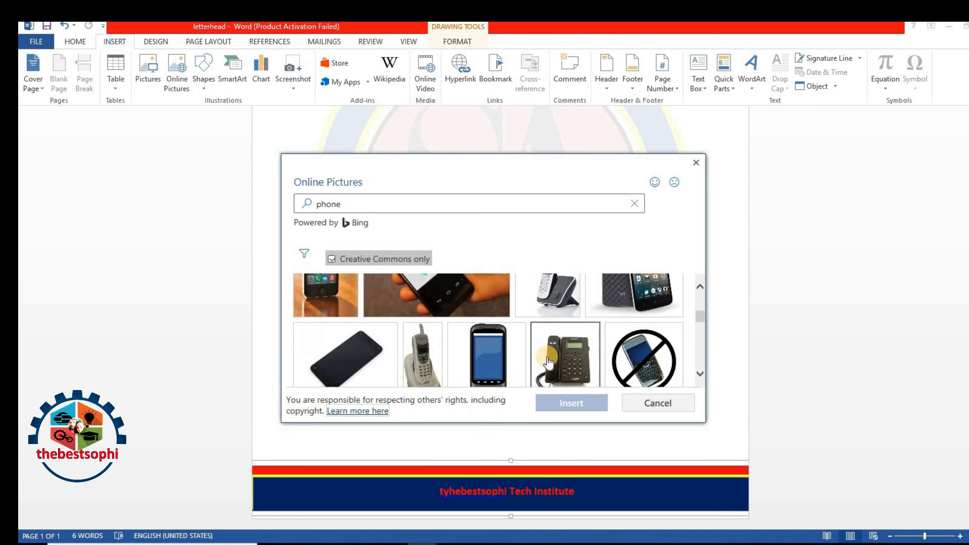
scroll(550, 353, down, 2)
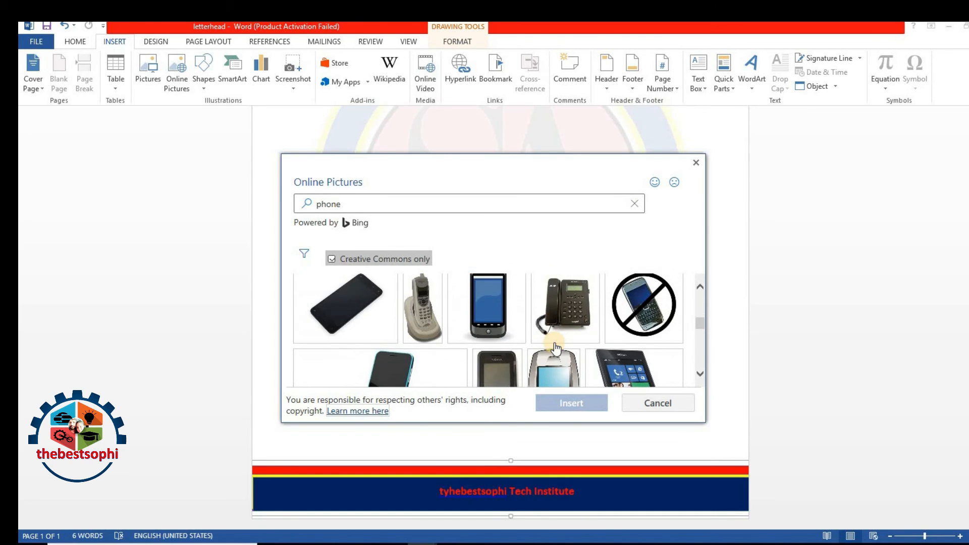
click(430, 330)
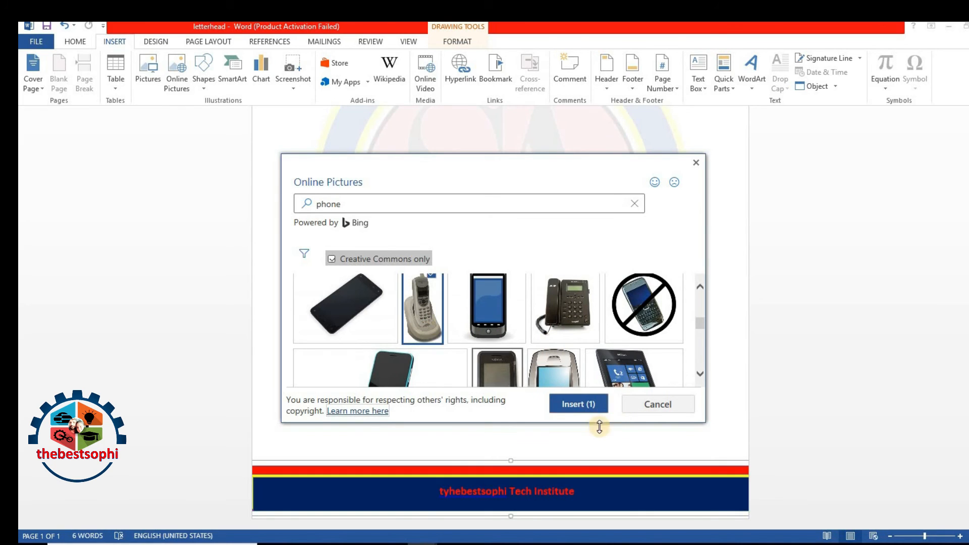
click(580, 406)
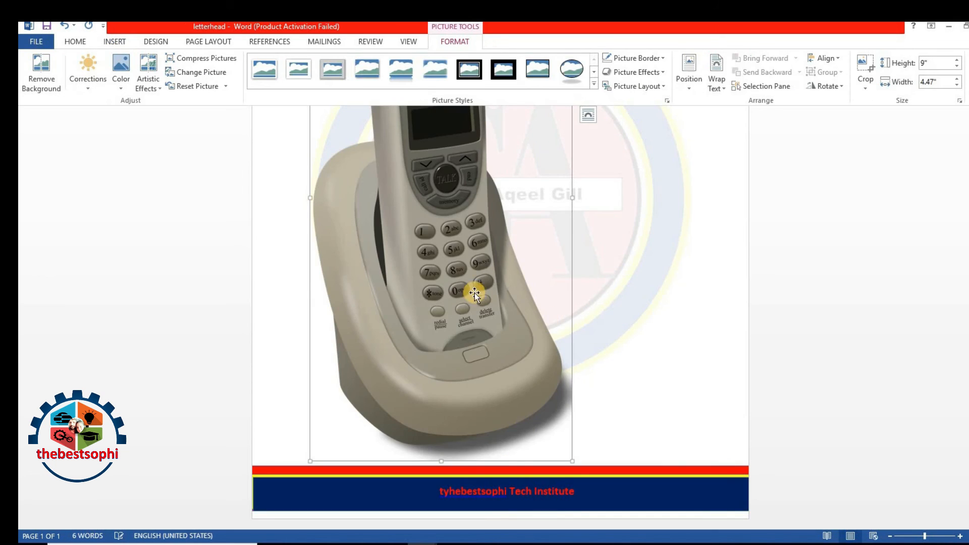
Step: Set the phone picture's text wrapping to In Front of Text and shrink it to about 2.81" by 1.4"
scroll(543, 414, up, 5)
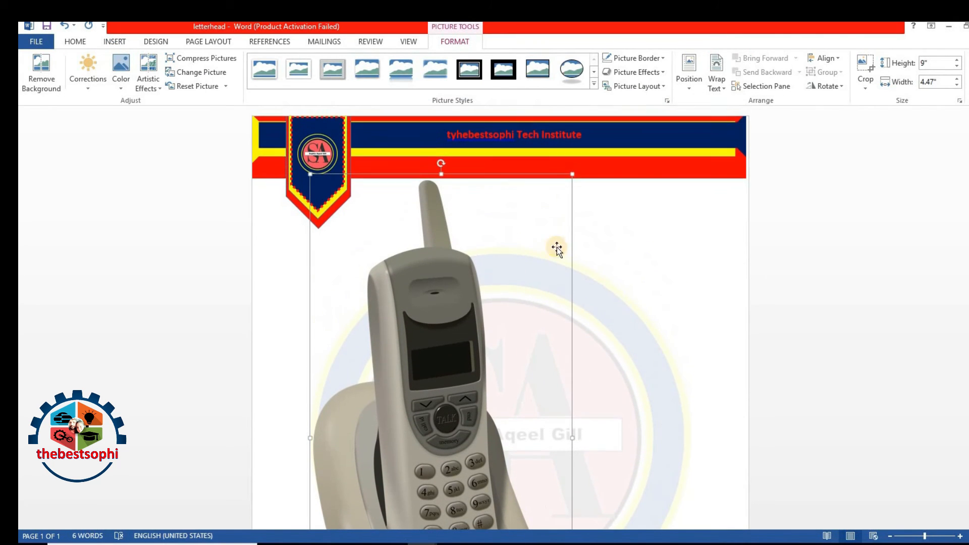
drag(572, 175, 417, 368)
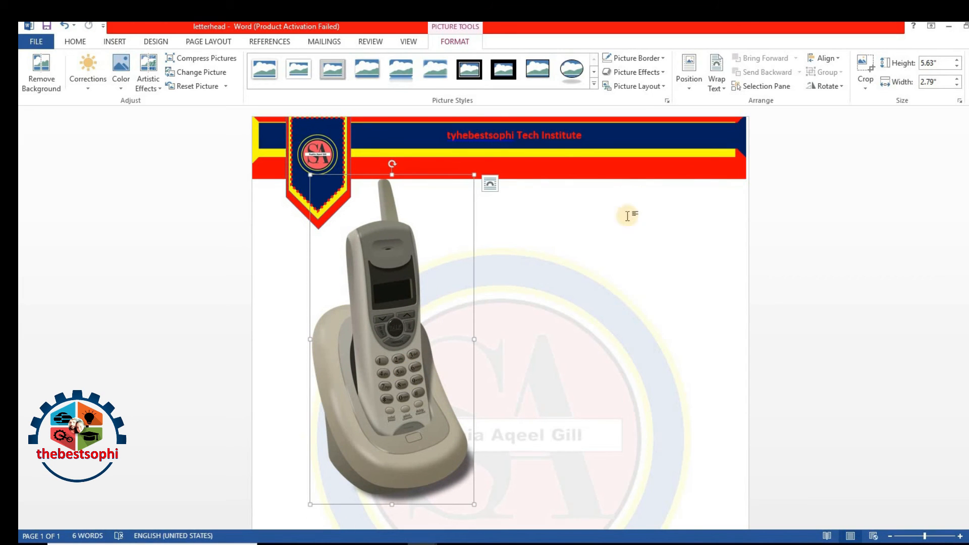
click(716, 78)
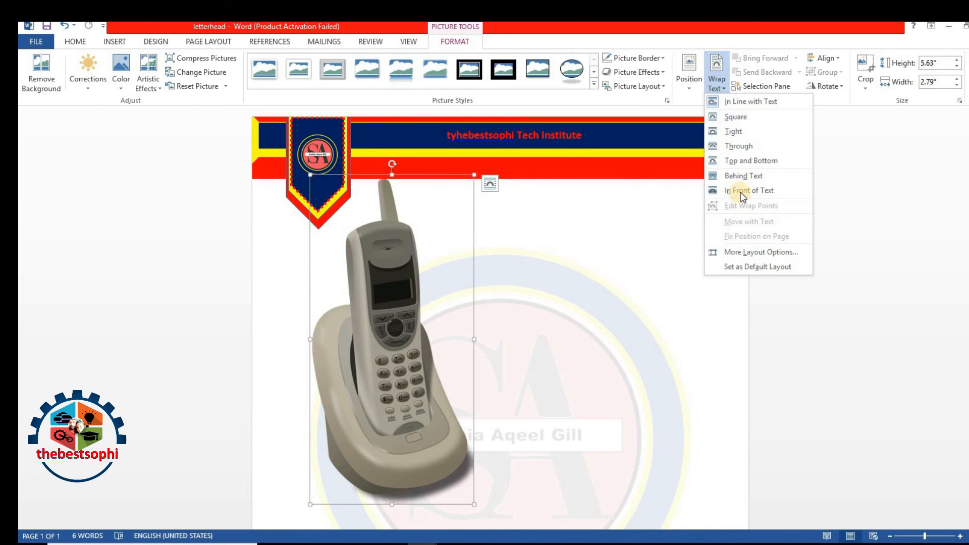
click(742, 191)
drag(474, 175, 392, 339)
Step: Shrink the phone picture to about 1.12" by 0.55" and move it onto the footer bar
scroll(393, 335, down, 3)
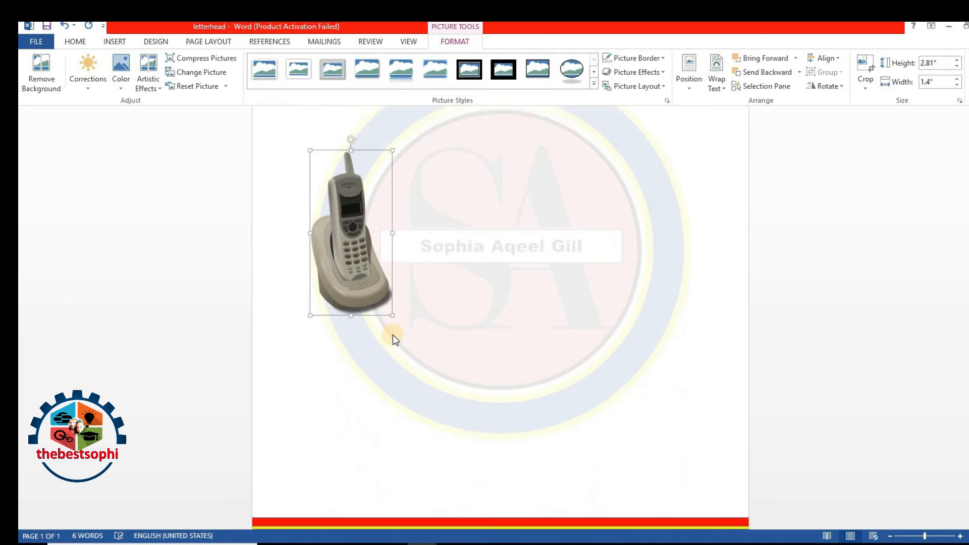
scroll(393, 334, down, 1)
drag(385, 238, 615, 339)
drag(620, 198, 572, 298)
drag(620, 448, 669, 491)
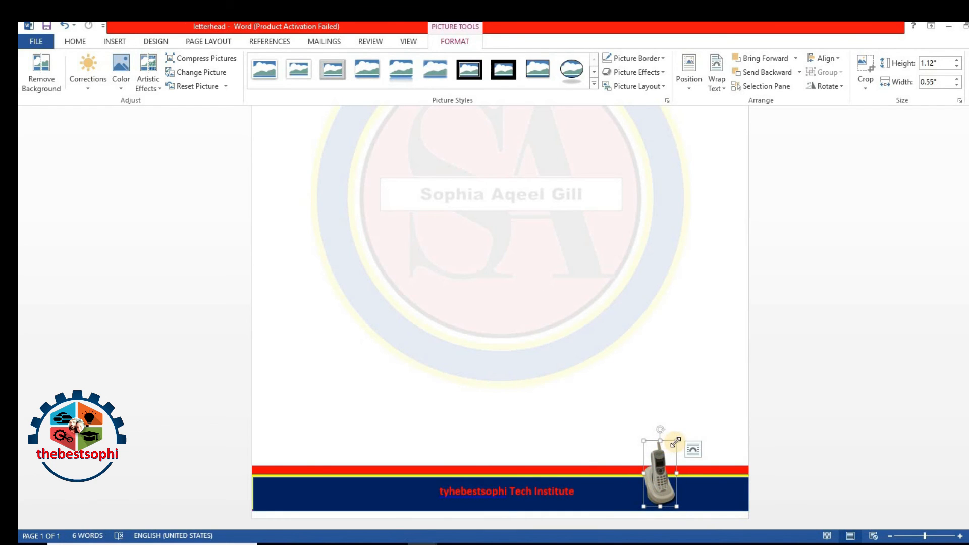
Step: Shrink the phone picture further to fit the footer bar and shift the footer heading left to make room
mouse_move(672, 449)
mouse_down()
mouse_move(632, 486)
mouse_move(697, 492)
mouse_up()
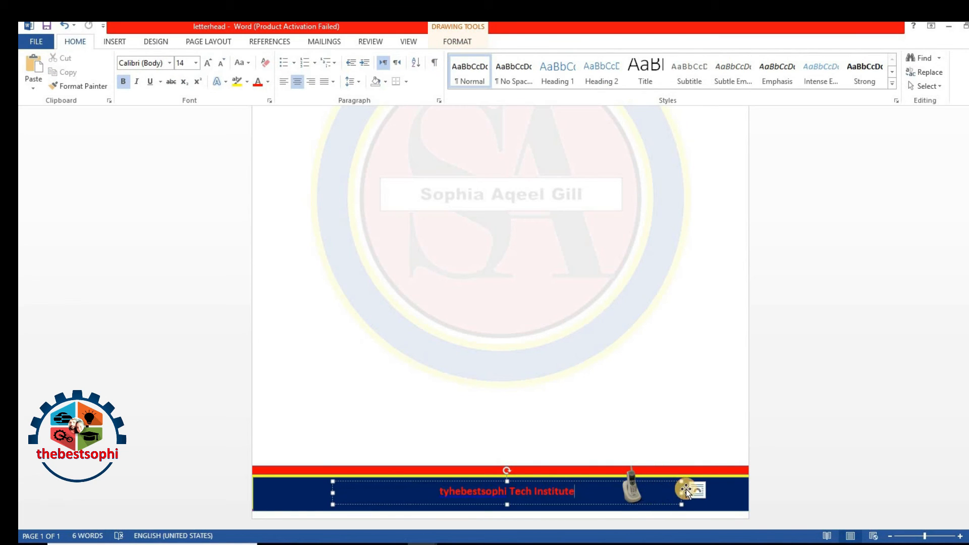
drag(680, 494, 647, 491)
click(611, 277)
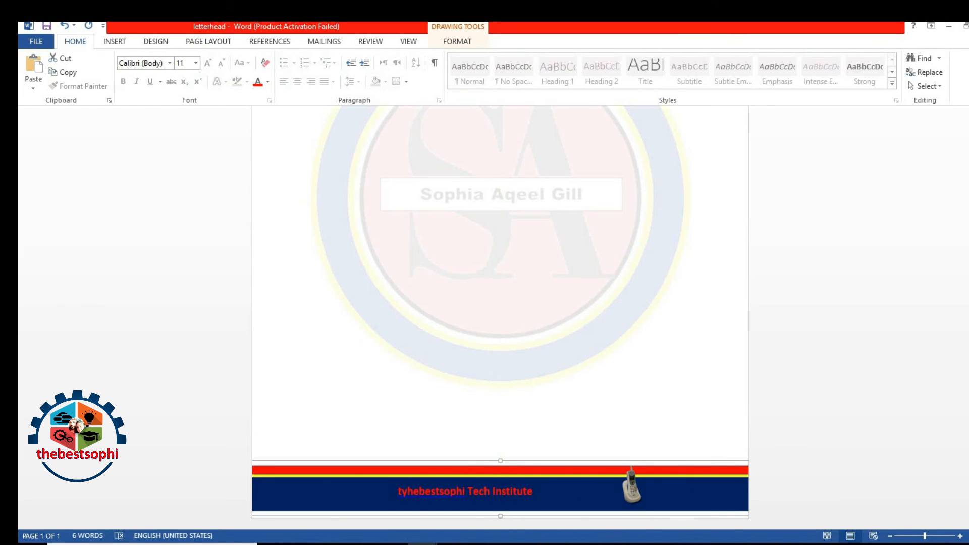
Step: Draw a text box on the dark blue footer bar to the right of the phone picture
click(119, 44)
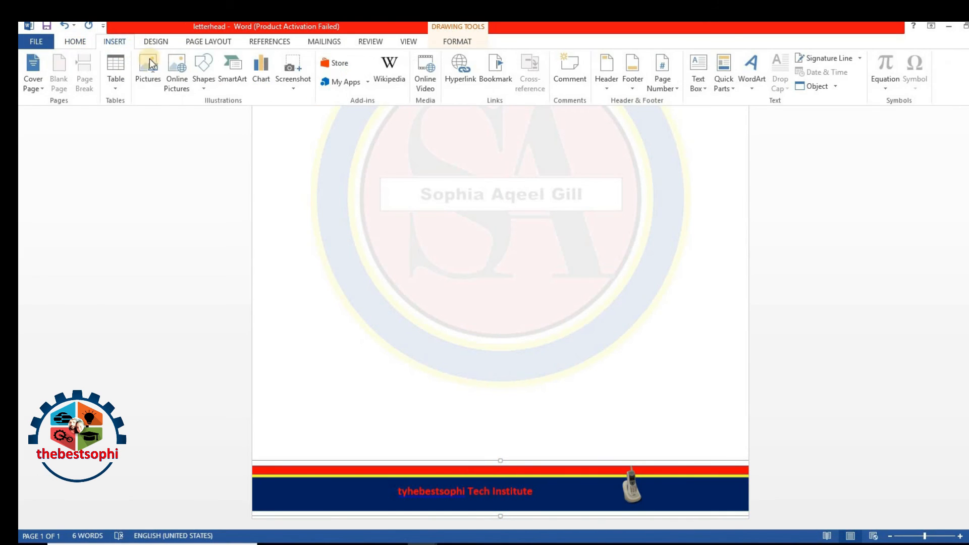
click(203, 68)
click(210, 113)
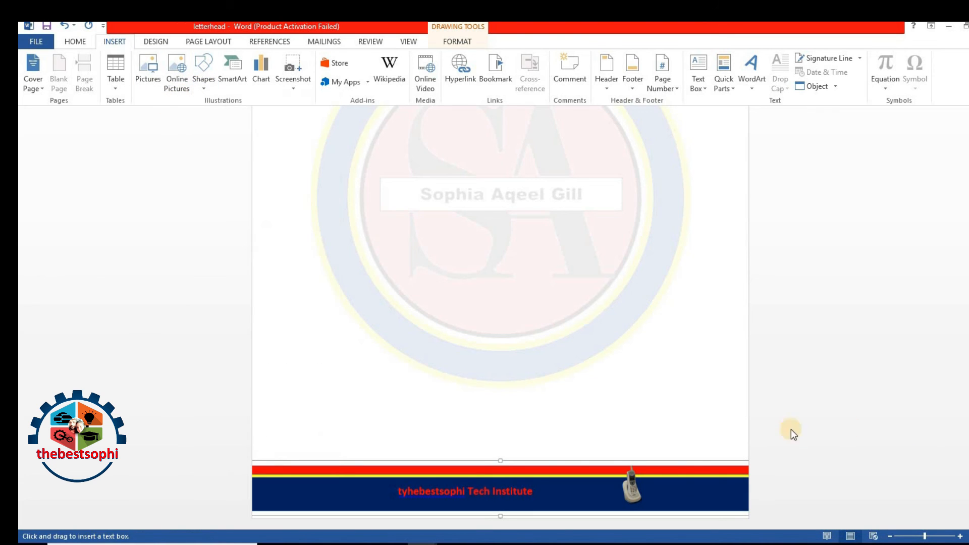
drag(667, 477, 739, 498)
Step: Move the phone picture closer to the footer heading, widen the text box to about 2.3", and enter the contact phone number
drag(659, 486, 560, 479)
click(688, 487)
drag(649, 488, 604, 488)
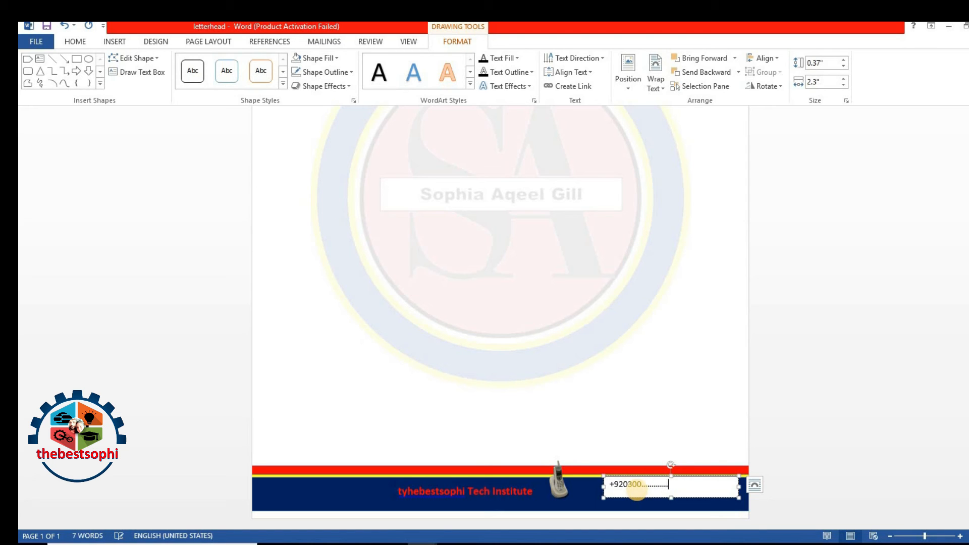
Step: Try cutting the phone picture from the footer and pasting it as a picture on the page, and undo the attempt
click(555, 481)
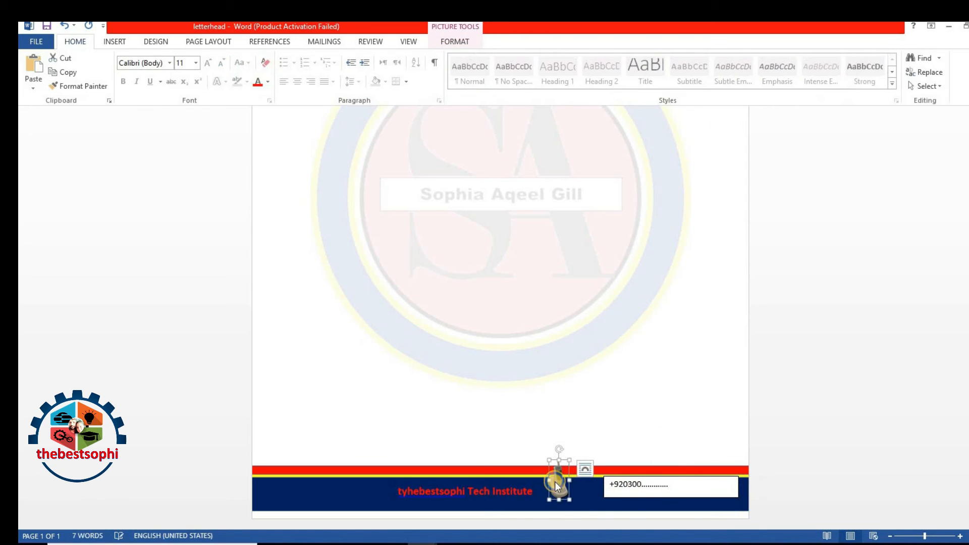
right_click(556, 480)
click(584, 263)
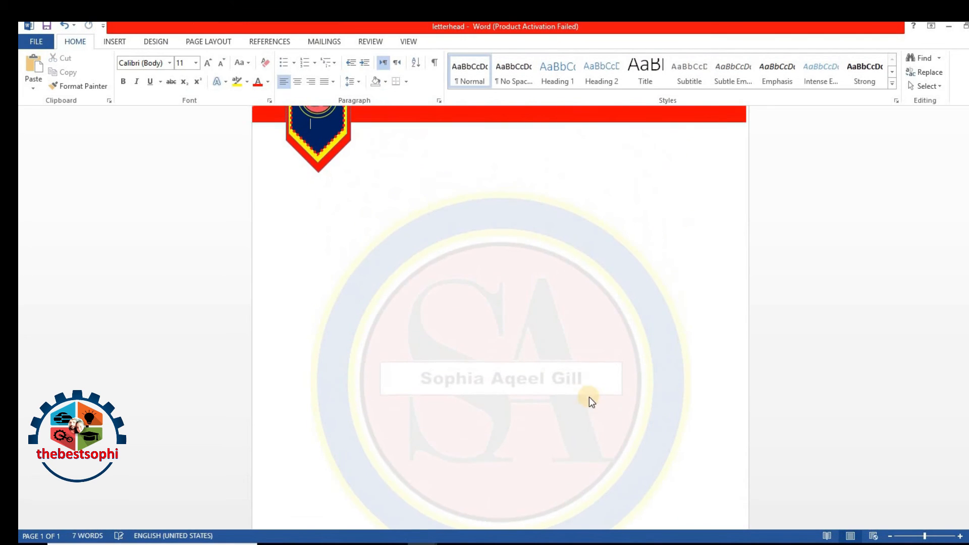
scroll(570, 408, down, 4)
right_click(570, 401)
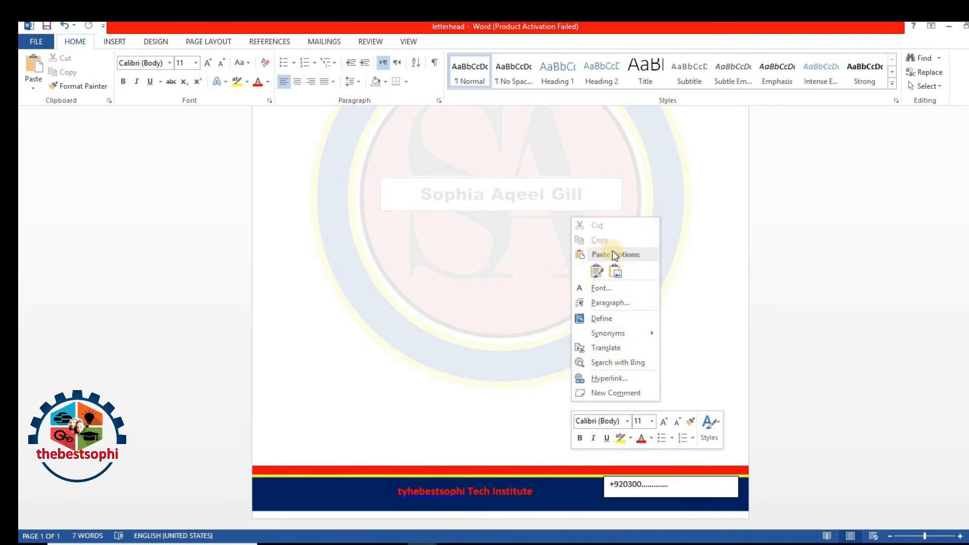
click(618, 272)
scroll(610, 399, down, 5)
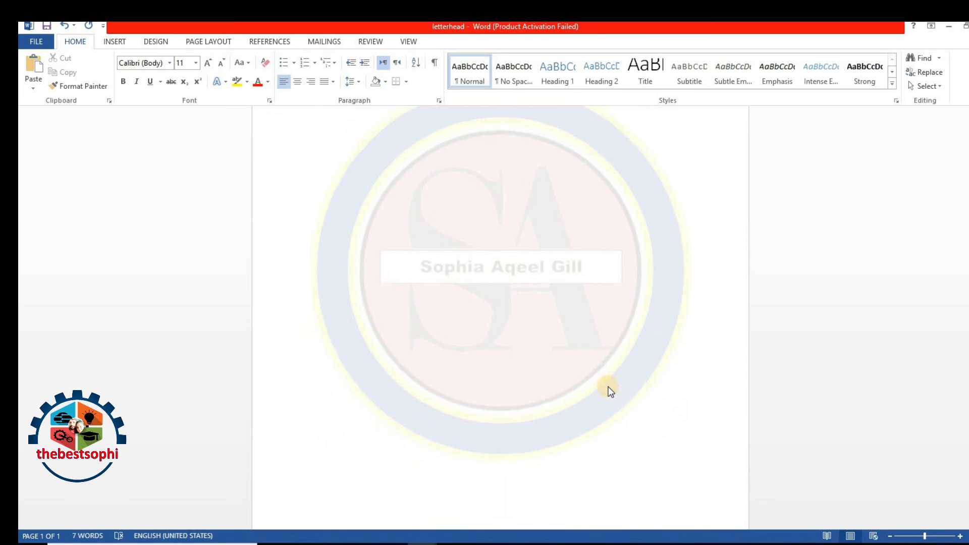
scroll(610, 391, up, 5)
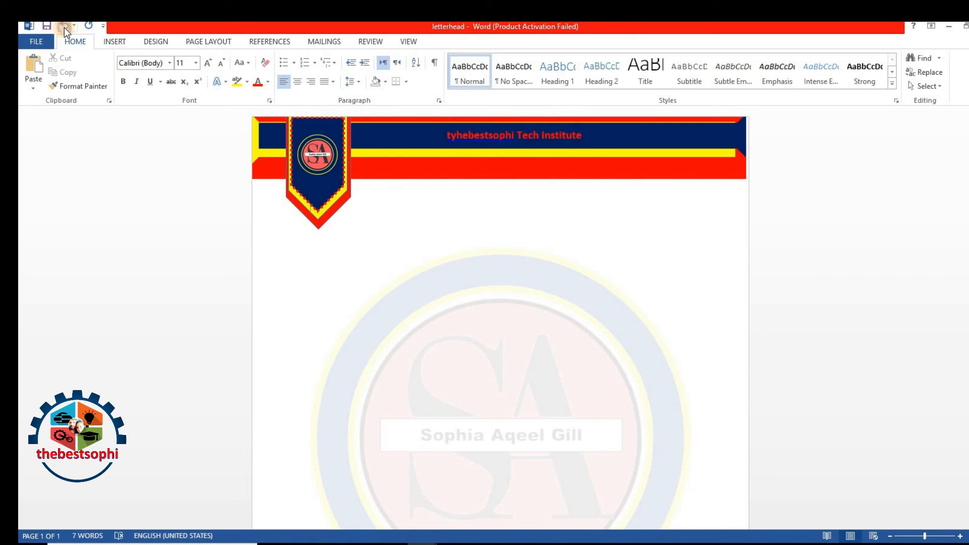
scroll(500, 402, down, 5)
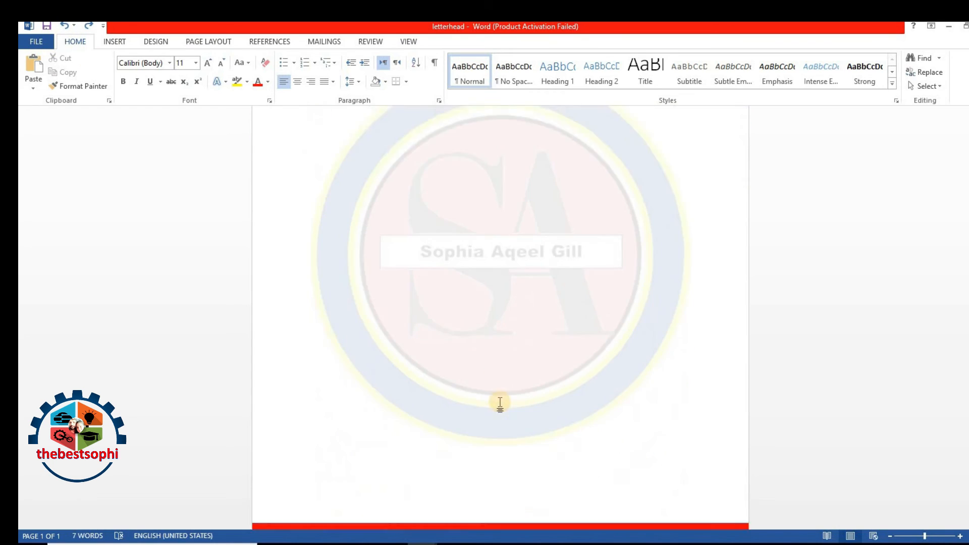
click(64, 25)
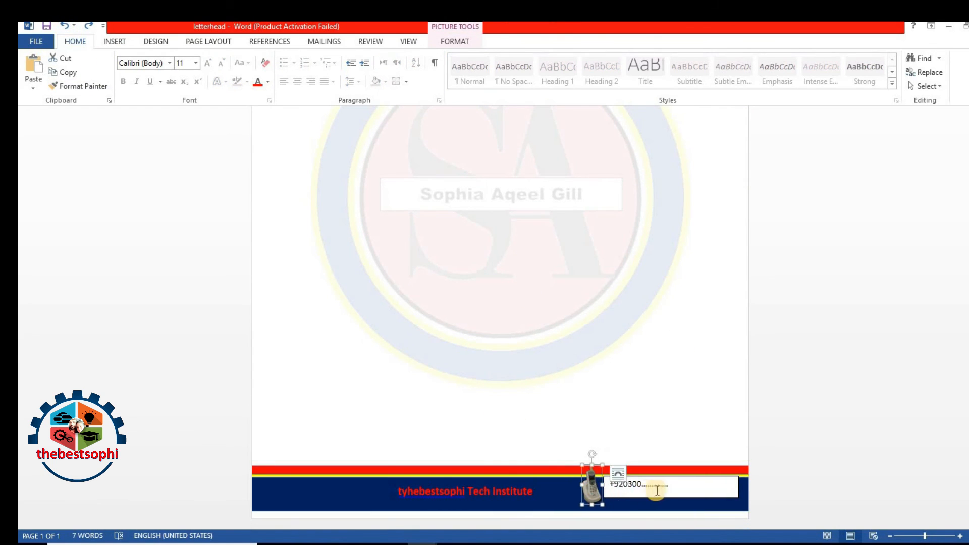
Step: Cut the phone picture from beside the contact number text box
click(683, 487)
click(587, 489)
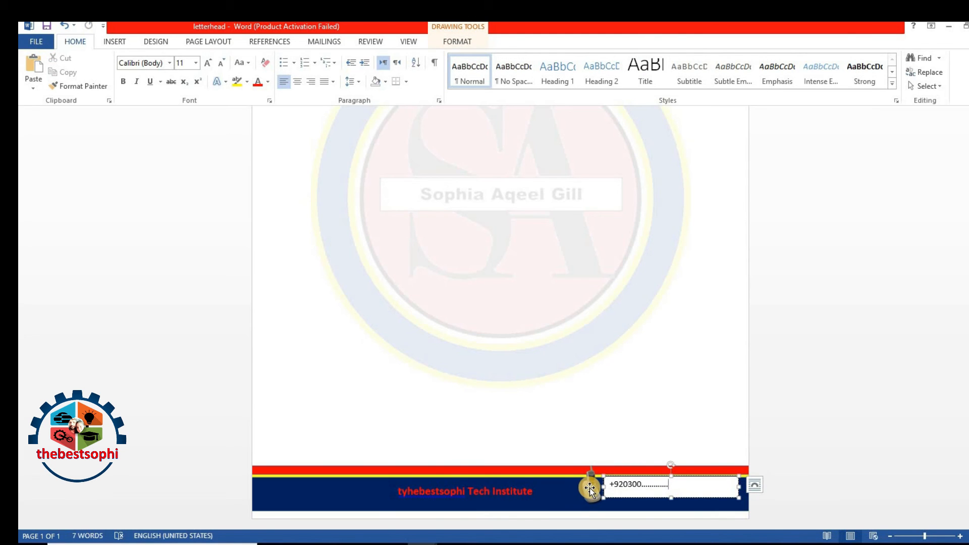
right_click(590, 489)
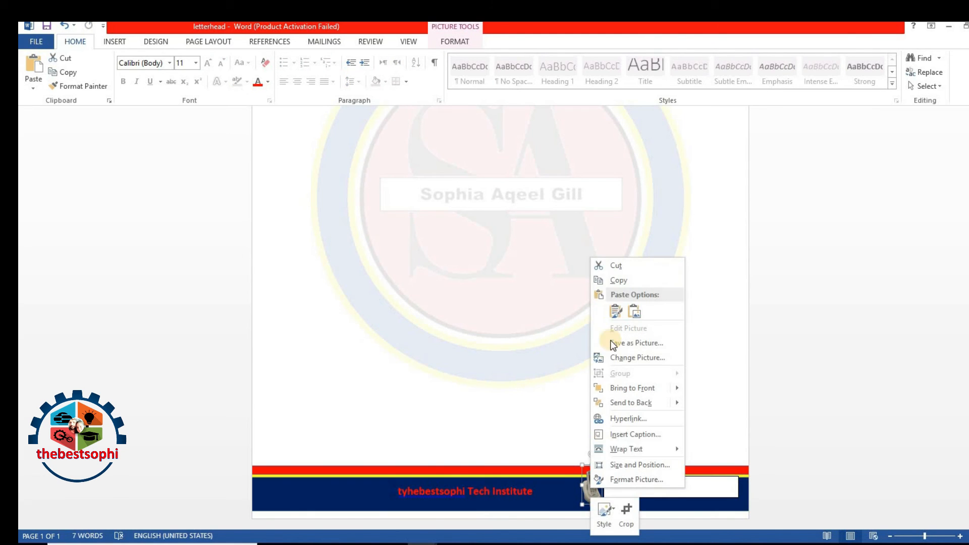
click(616, 266)
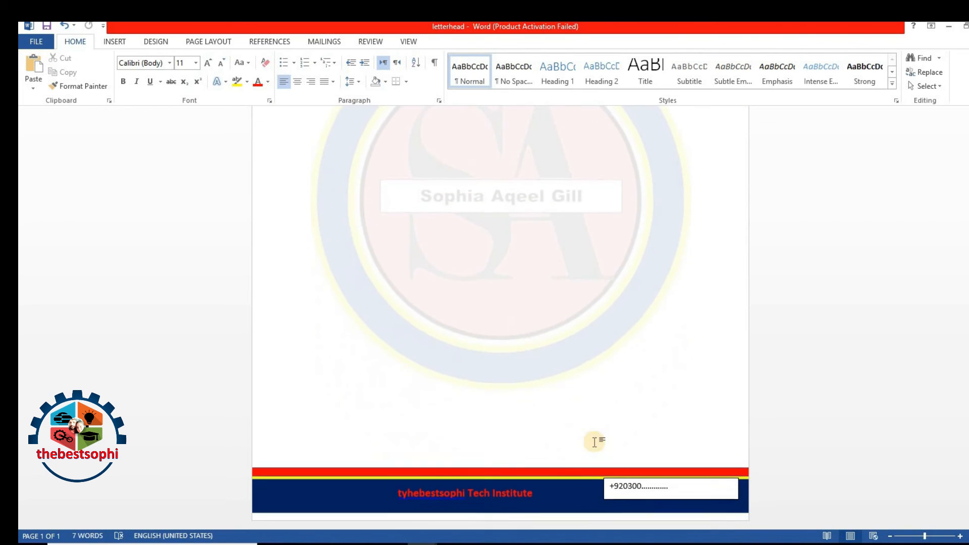
Step: Try pasting the cut phone image as a picture inside the contact number text box and moving it onto the footer heading
right_click(620, 489)
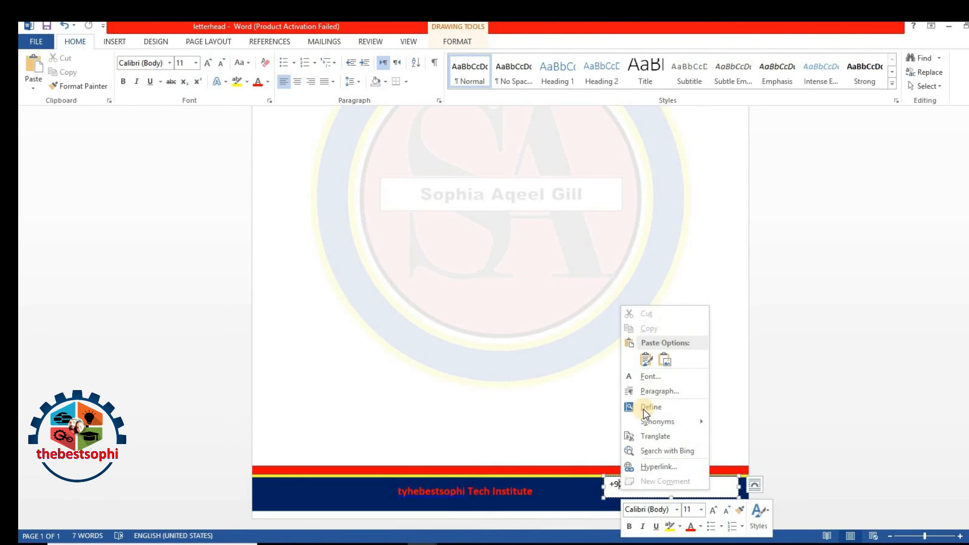
click(664, 359)
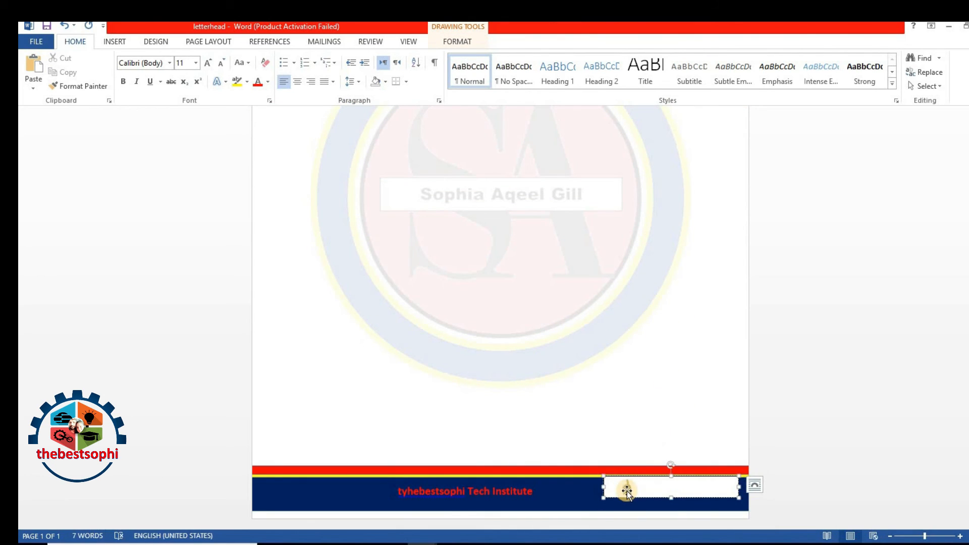
drag(627, 490, 526, 500)
click(548, 487)
Step: Try to select and reposition the stray phone picture over the pentagon badge at the page's top
scroll(540, 489, up, 5)
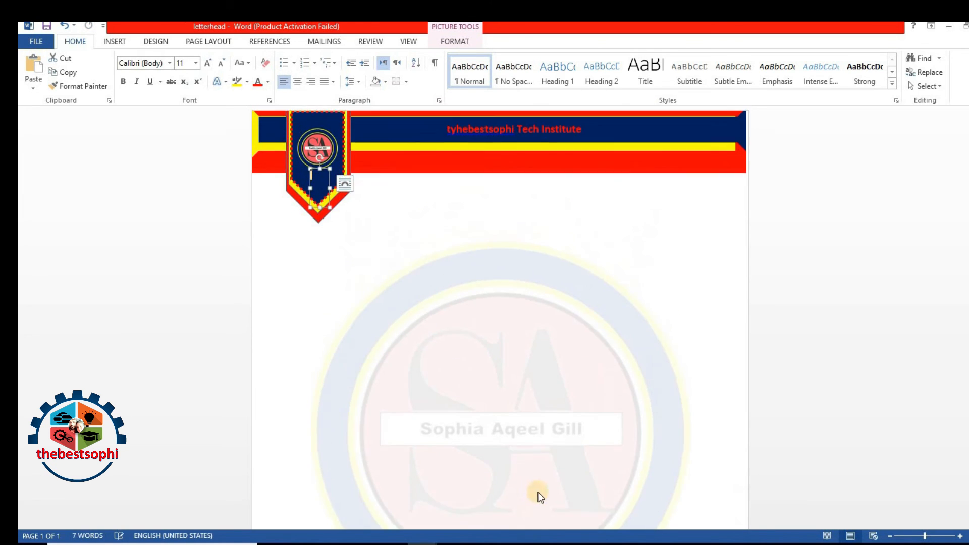
scroll(537, 438, down, 3)
scroll(453, 390, up, 3)
mouse_move(343, 212)
mouse_down()
mouse_move(351, 223)
mouse_move(319, 203)
mouse_up()
click(454, 190)
click(339, 171)
click(310, 180)
click(311, 182)
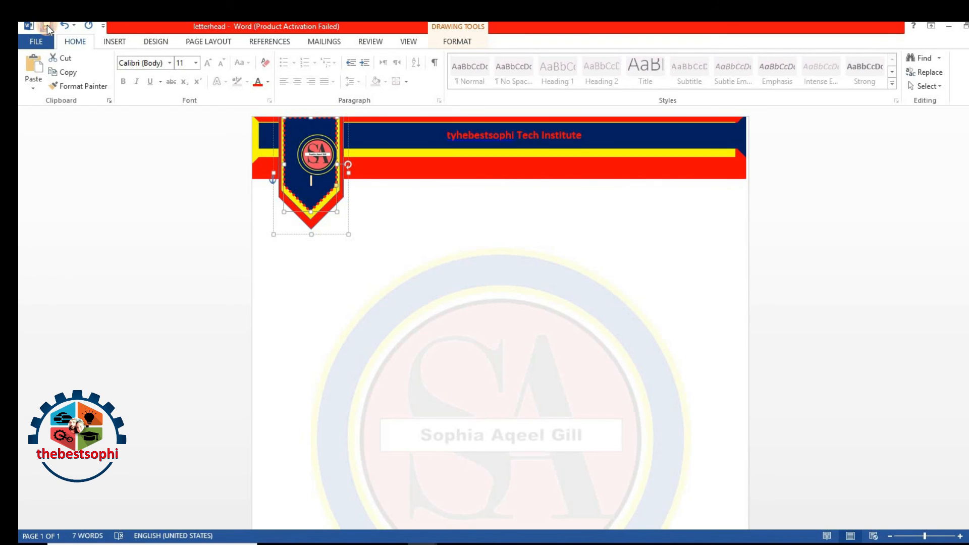
Step: Undo the badge move and the pasted phone picture's moves and insertion to restore the contact number and footer heading
click(64, 25)
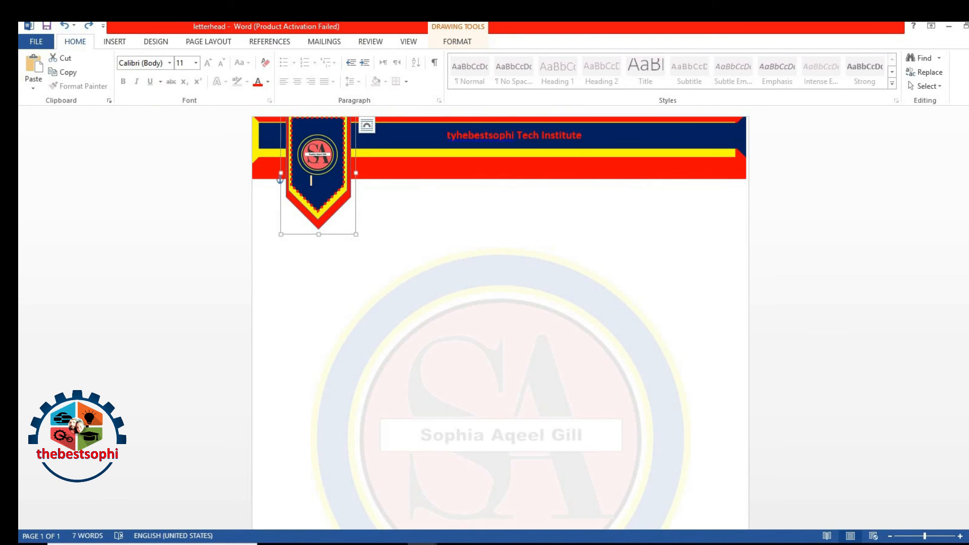
click(69, 26)
scroll(566, 349, down, 5)
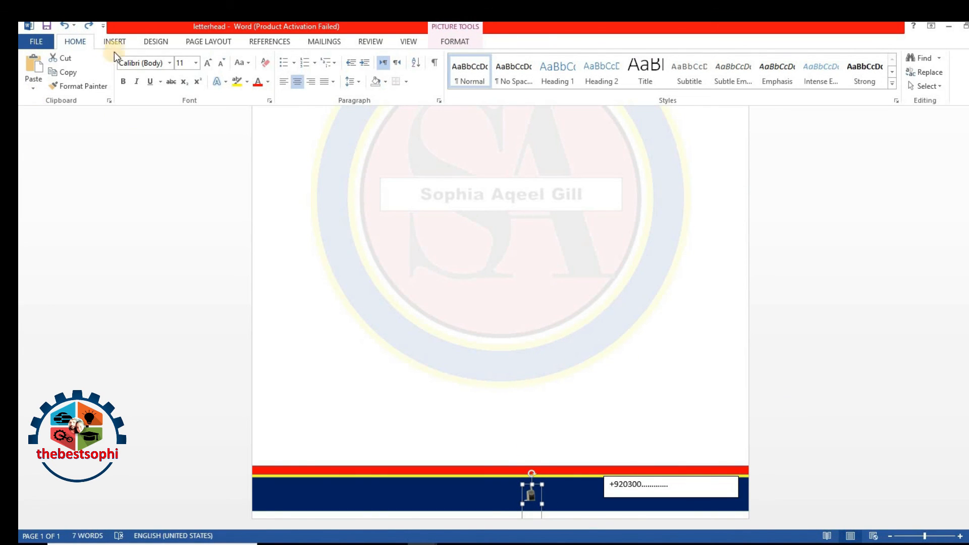
click(69, 25)
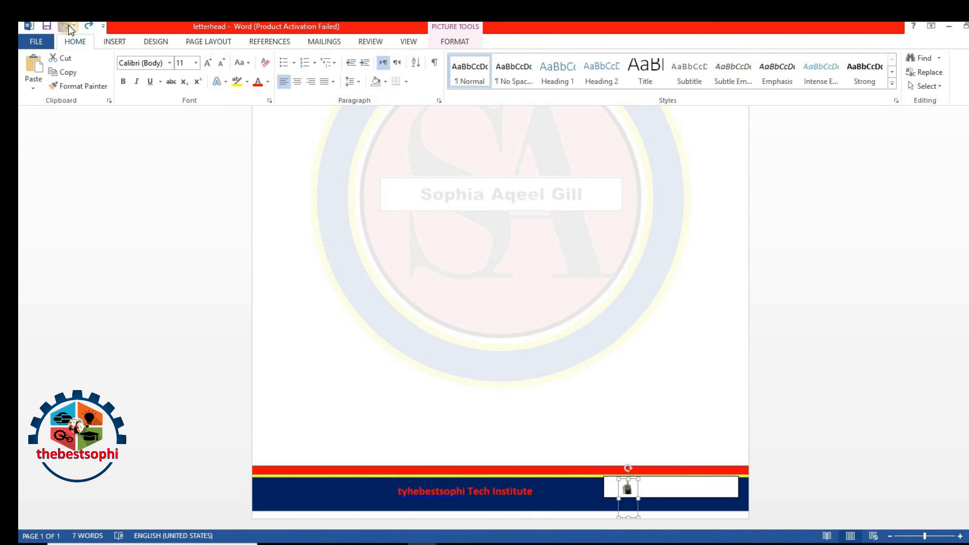
click(68, 25)
Step: Clear the contact number text box's white fill and outline, and set its text color to white
click(714, 490)
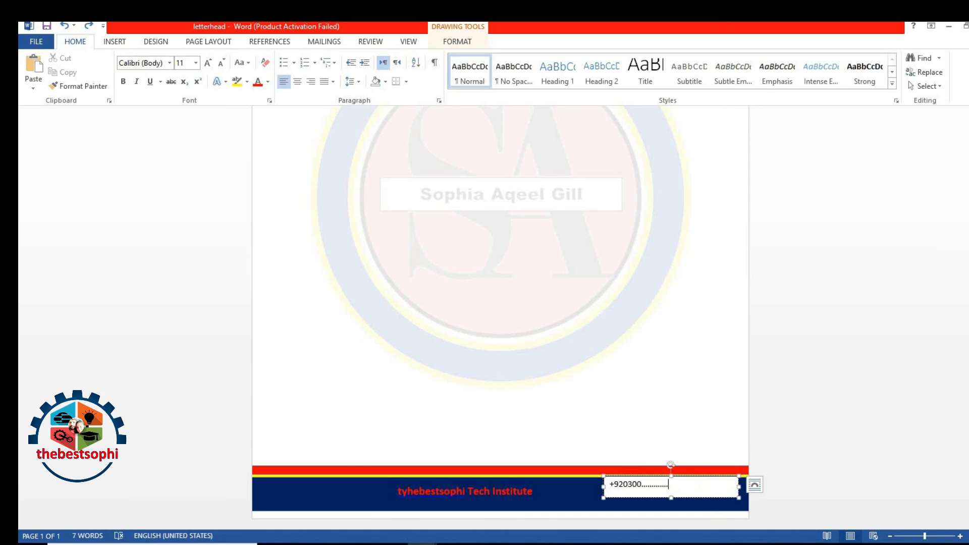
click(440, 43)
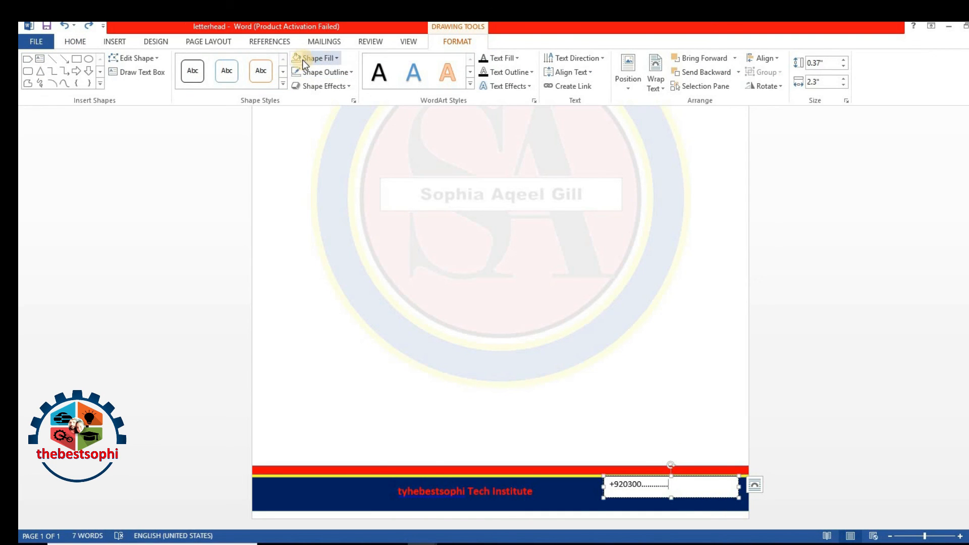
click(302, 60)
drag(611, 487, 664, 485)
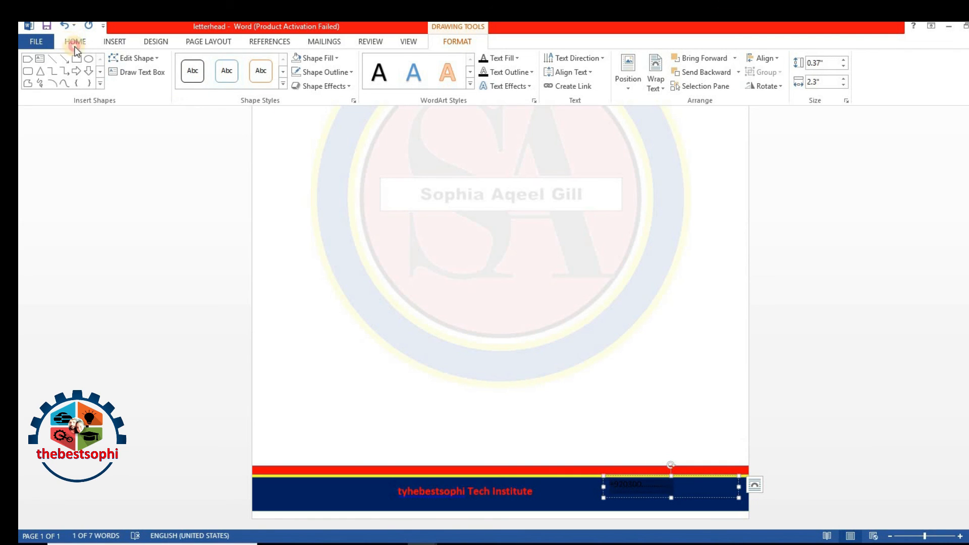
click(74, 44)
click(267, 82)
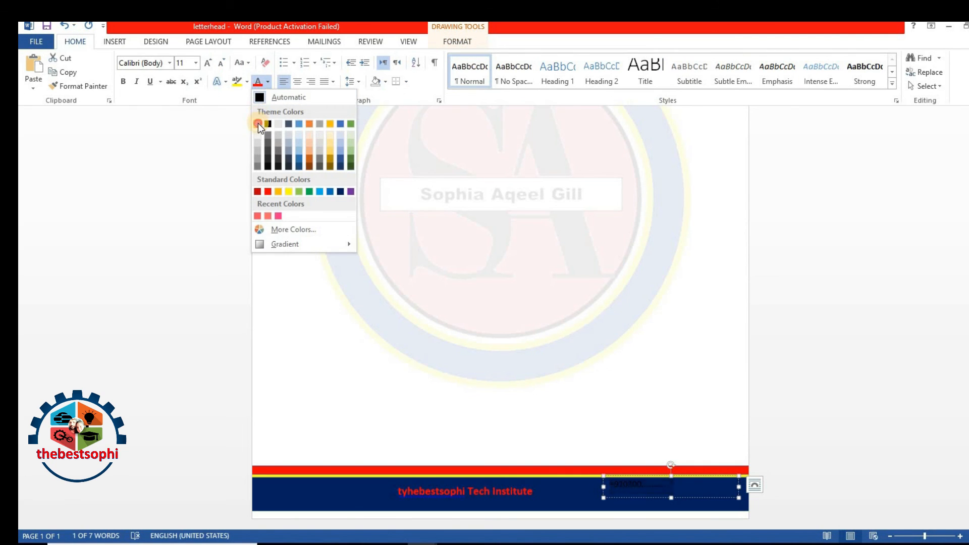
click(258, 124)
Step: Narrow the contact number text box and shift it slightly right and lower on the footer bar
click(609, 487)
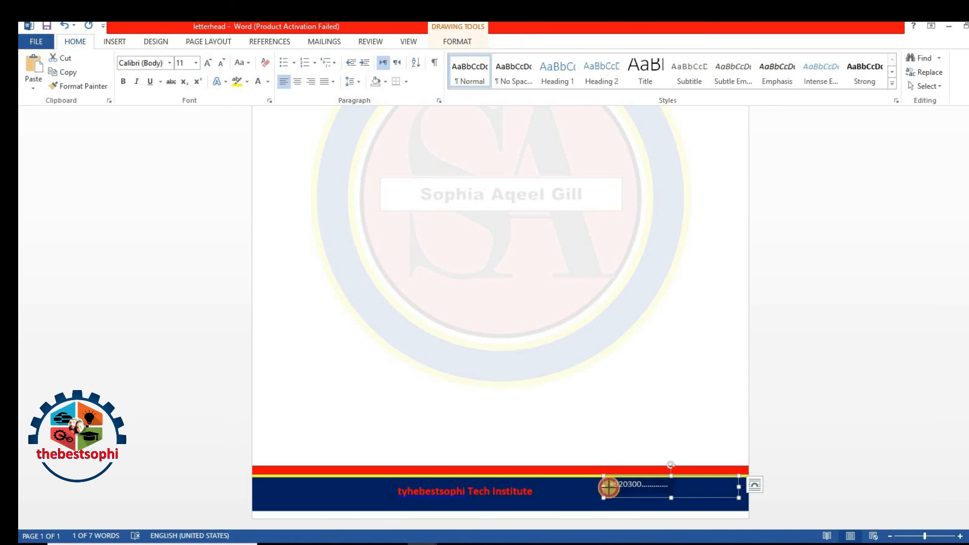
drag(609, 487, 621, 487)
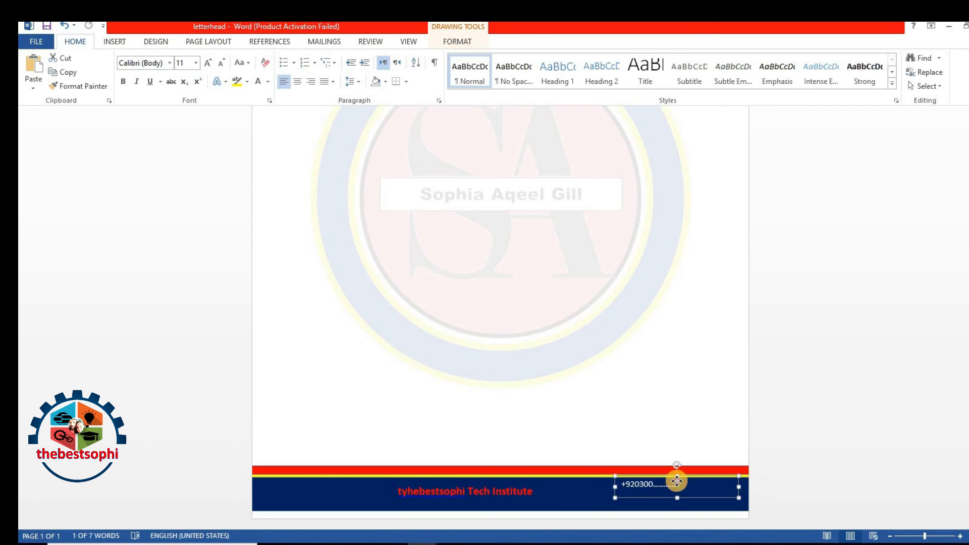
click(516, 490)
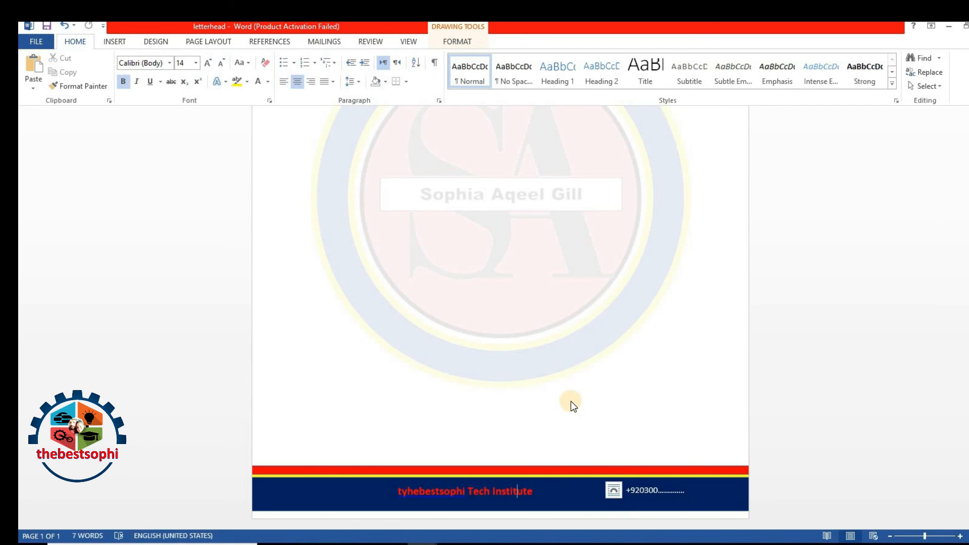
Step: Search online pictures for "phone" and insert the image of two smartphones with cartoon faces into the footer heading
scroll(571, 402, up, 5)
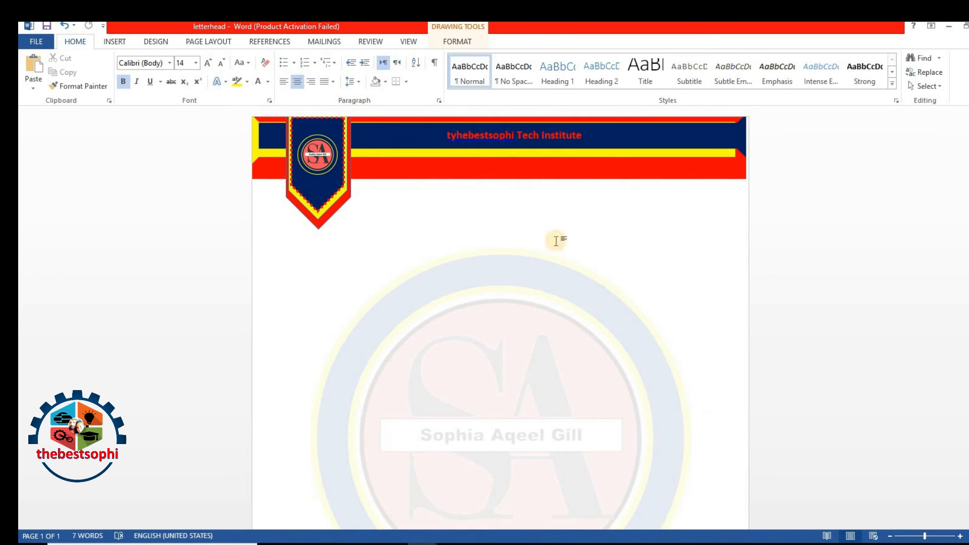
click(115, 43)
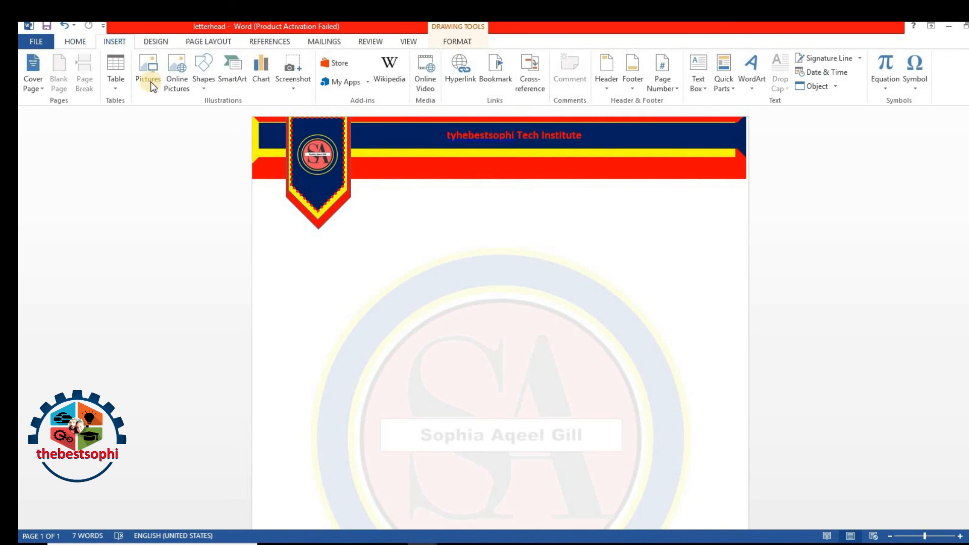
click(176, 75)
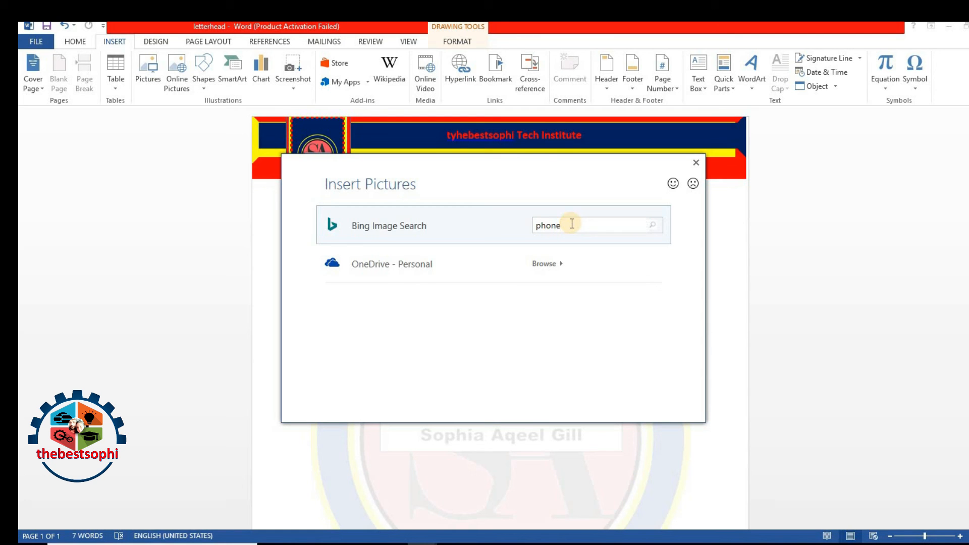
text(phone)
key(Return)
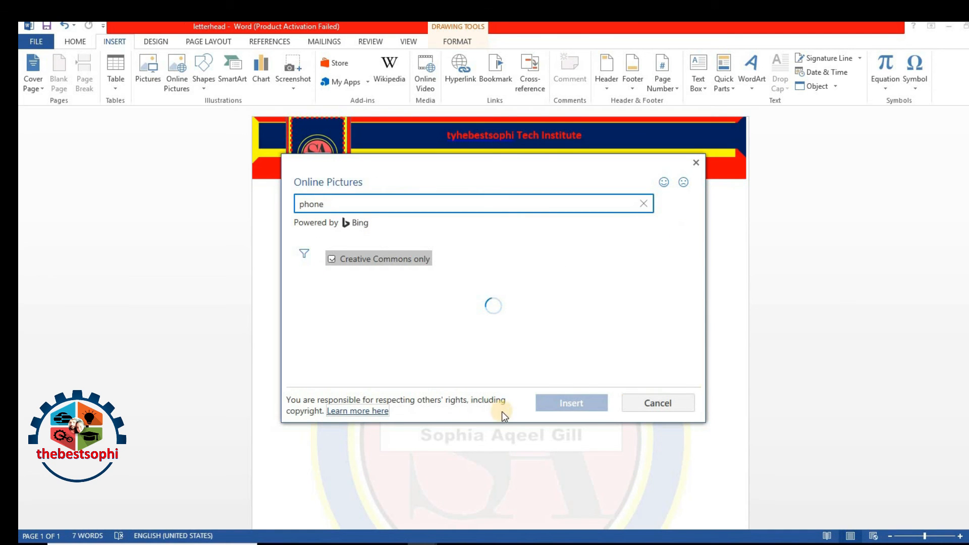
scroll(456, 370, down, 5)
scroll(455, 370, down, 6)
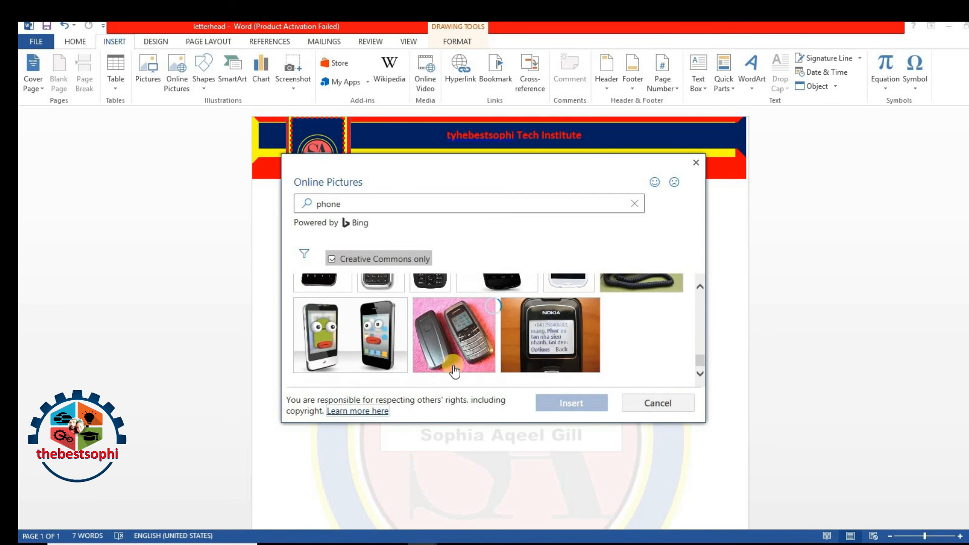
scroll(454, 369, down, 3)
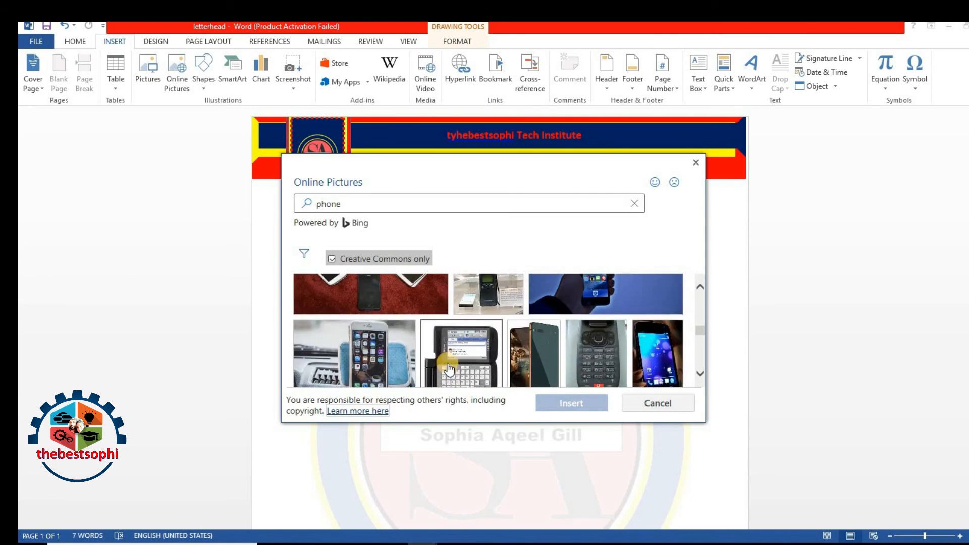
scroll(449, 370, up, 1)
click(438, 366)
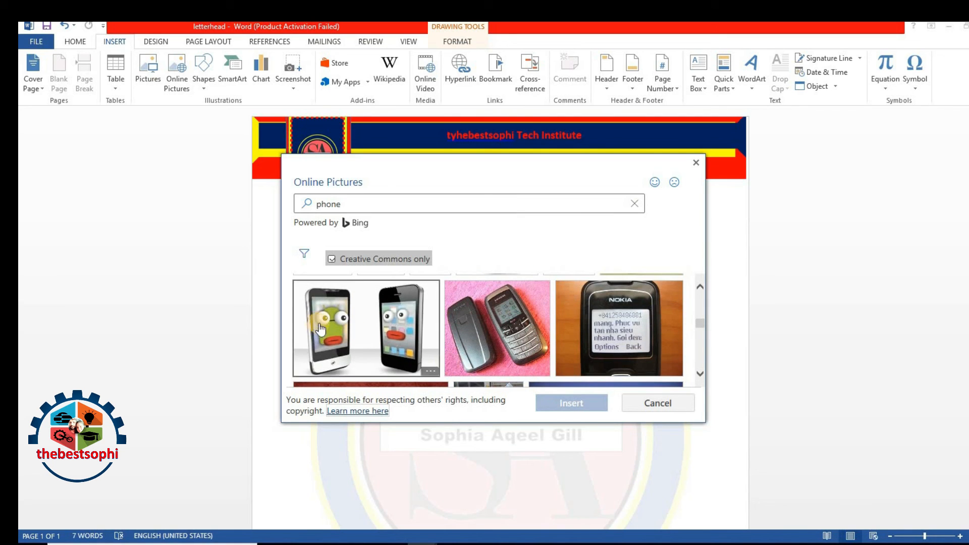
click(565, 405)
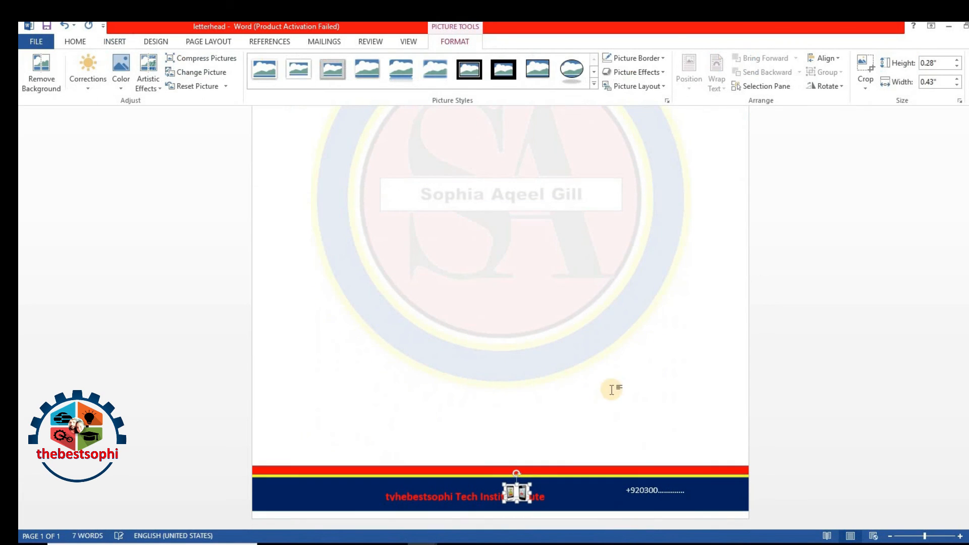
Step: Move the phone picture out of the footer heading and into the body text beneath the badge logo
drag(519, 492, 559, 488)
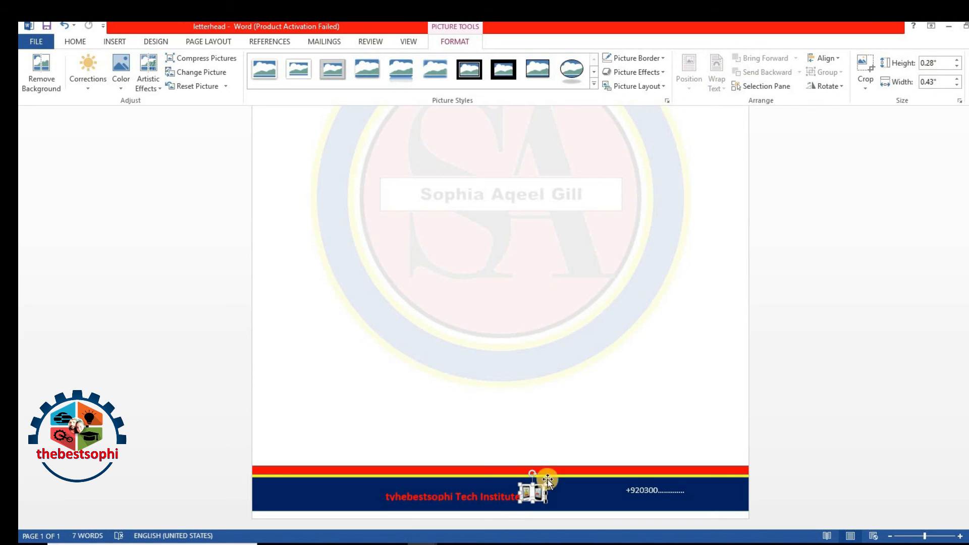
click(535, 483)
click(539, 493)
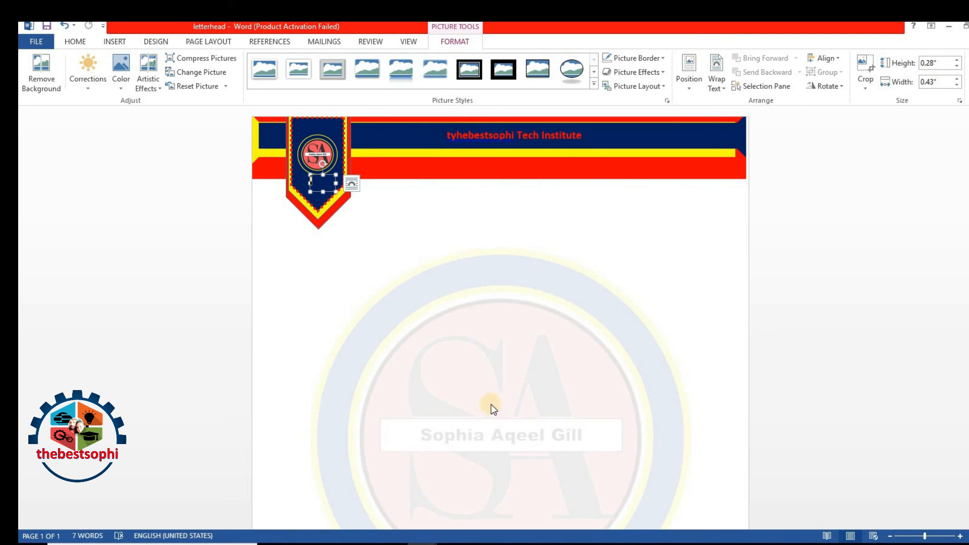
Step: Shift the pentagon badge to the page's left edge to expose the phone picture, and select the picture
click(323, 187)
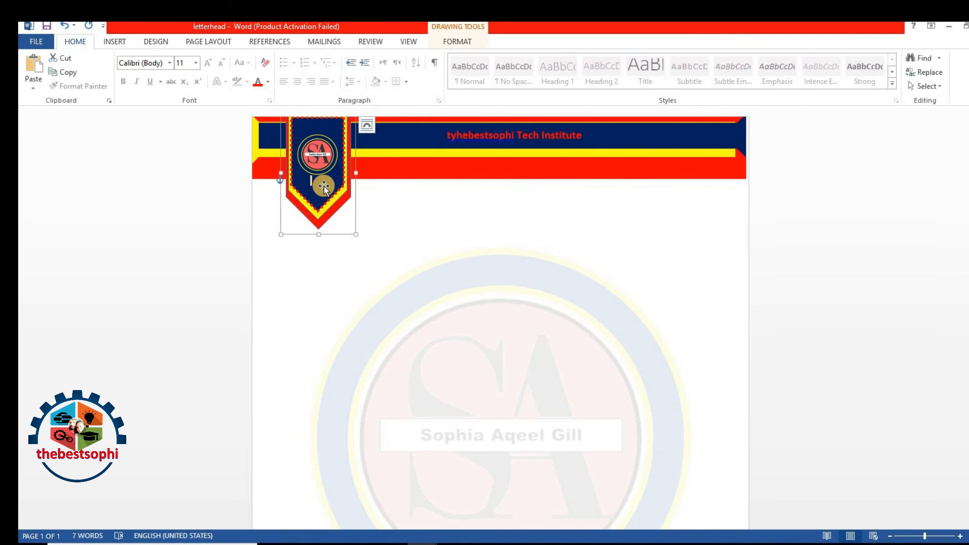
mouse_move(323, 183)
mouse_down()
mouse_move(325, 124)
mouse_move(286, 121)
mouse_up()
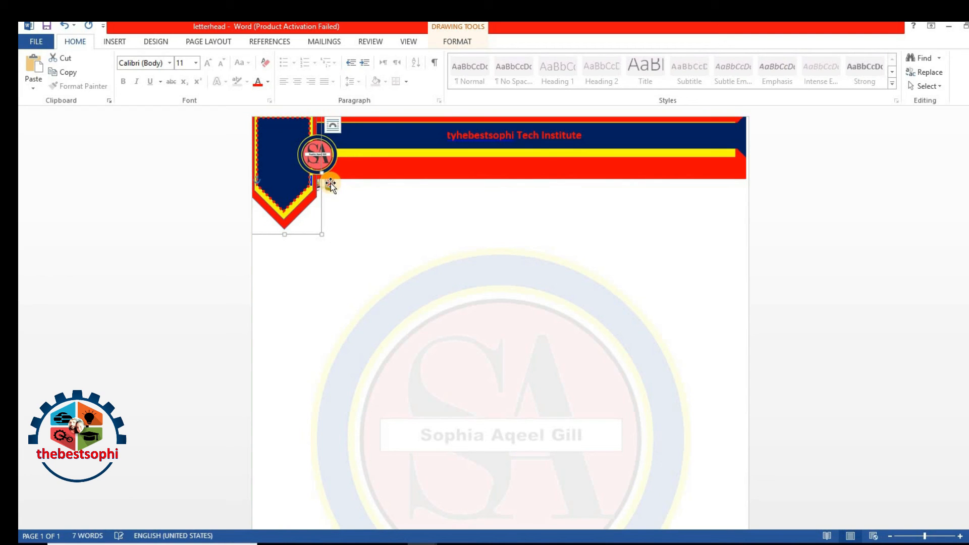
click(331, 187)
double_click(331, 188)
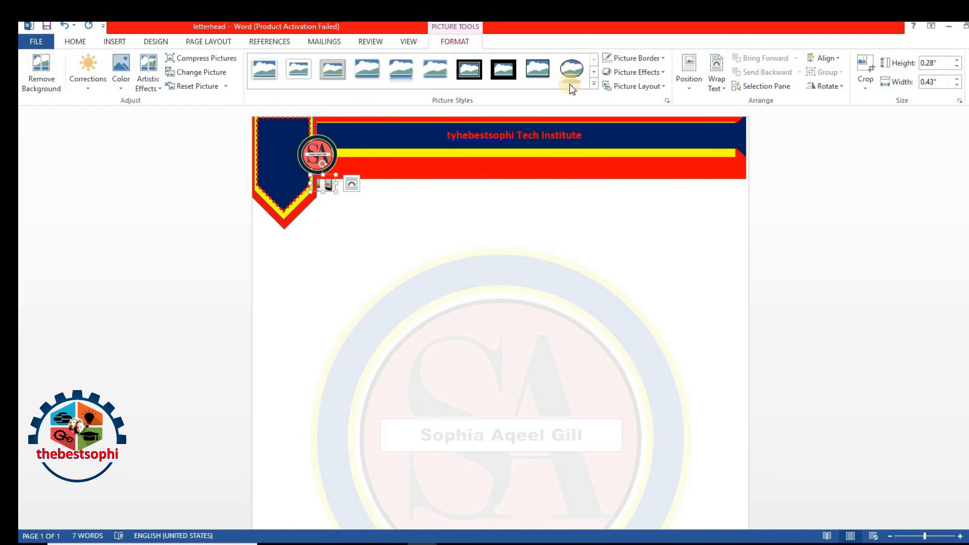
Step: Set the phone picture's text wrapping to In Front of Text and move it onto the upper right of the watermark
click(715, 91)
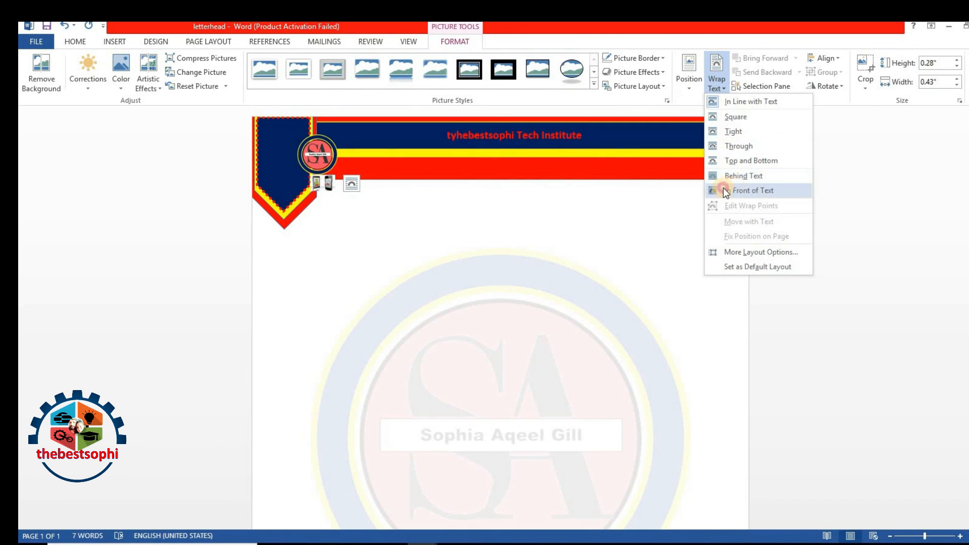
click(714, 190)
drag(538, 277, 631, 303)
Step: Move the pentagon badge back so it sits centered behind the small circular logo
mouse_move(286, 188)
mouse_down()
mouse_move(318, 188)
mouse_move(316, 154)
mouse_up()
click(316, 154)
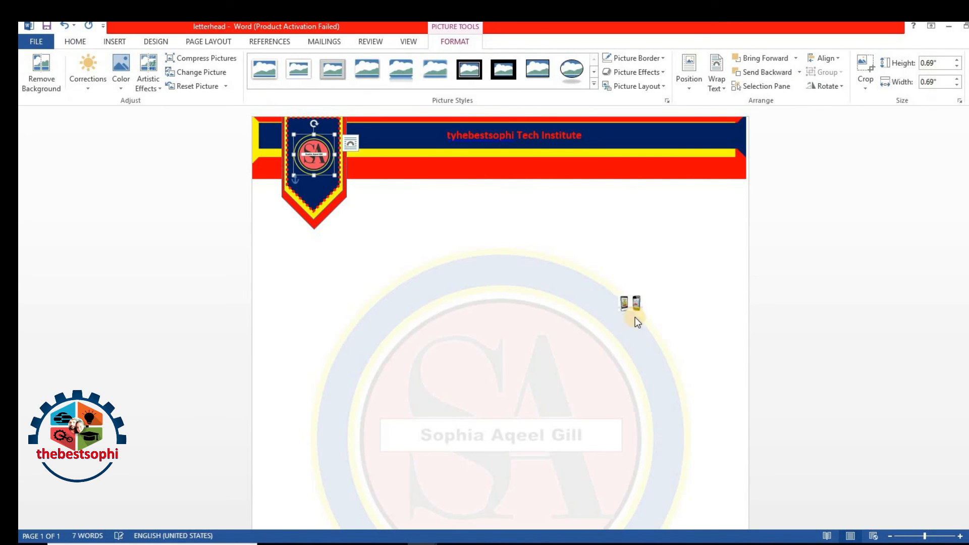
Step: Move the phone picture lower, enlarge it to about 1.32" by 2.02", and place it over the watermark
drag(637, 303, 637, 408)
scroll(637, 408, down, 5)
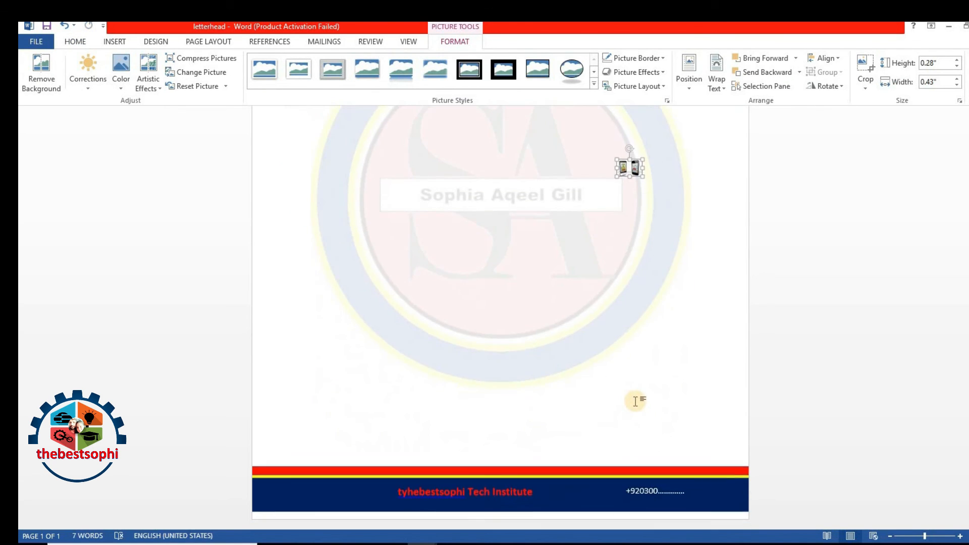
drag(643, 176, 736, 238)
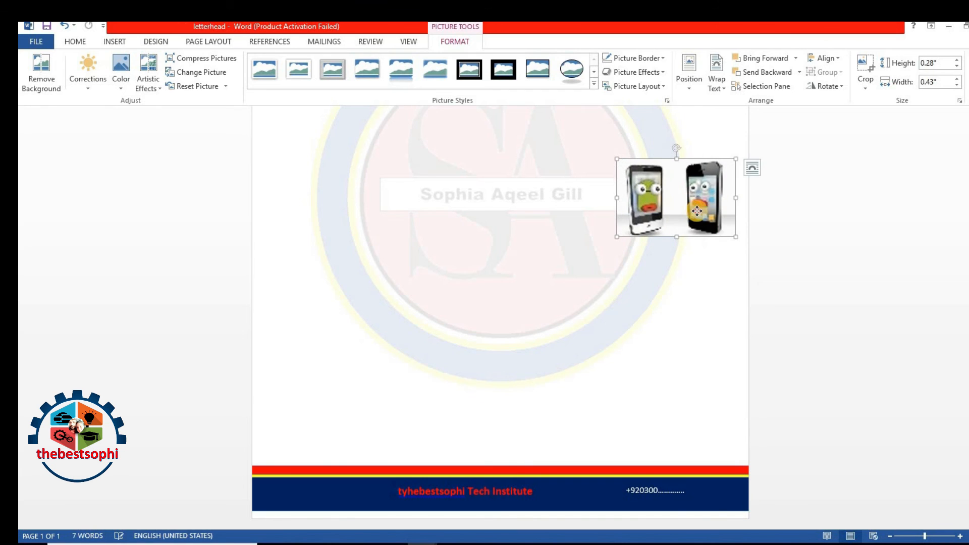
drag(676, 202, 562, 217)
Step: Crop the picture to only the left phone, about 1" wide, and move it onto the footer beside the contact number
click(865, 71)
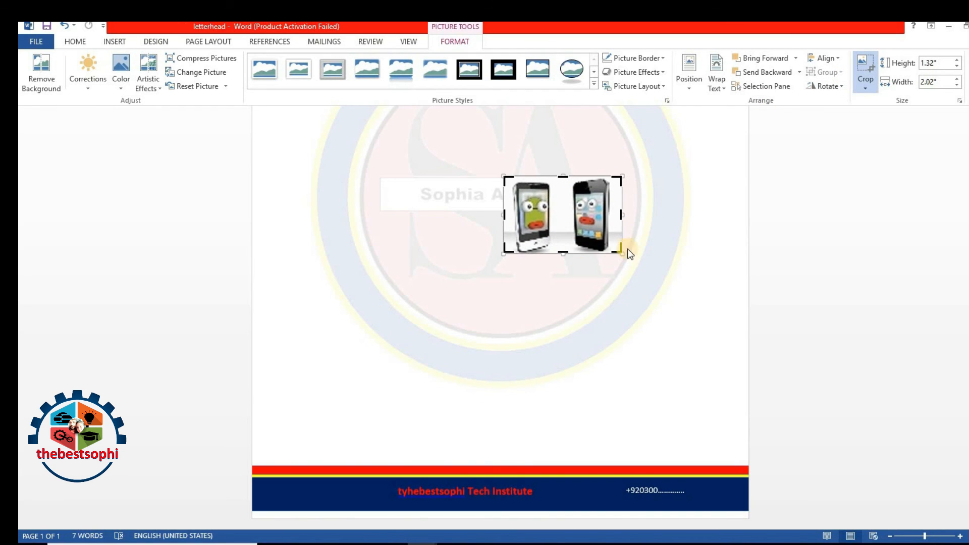
drag(619, 213, 598, 514)
click(554, 277)
scroll(612, 324, up, 3)
scroll(613, 324, down, 5)
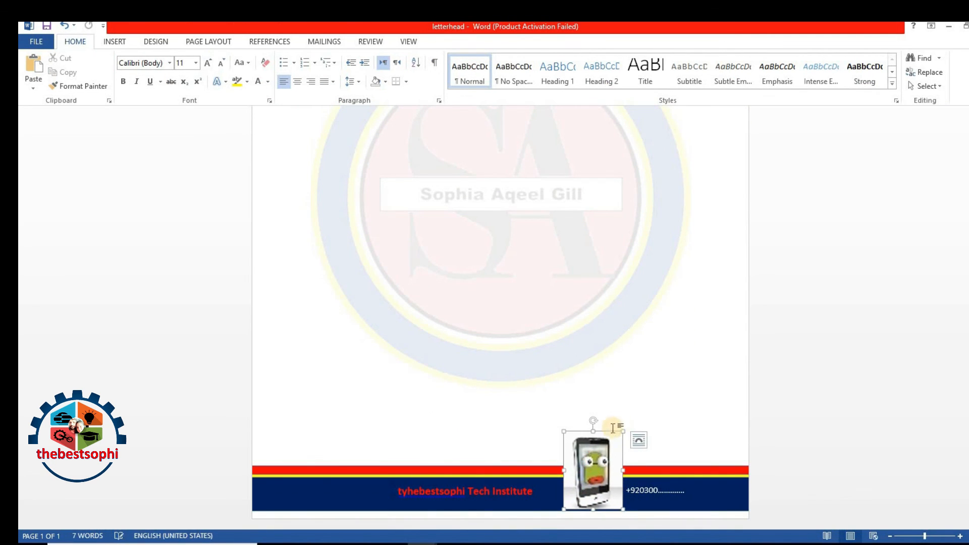
Step: Start removing the phone picture's background and extend the detection area down to the phone's base
double_click(615, 447)
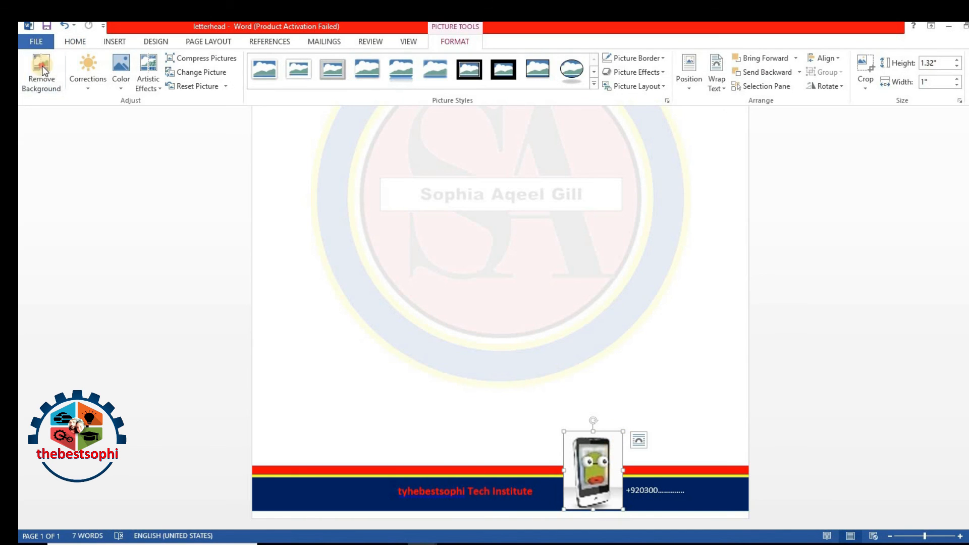
click(40, 68)
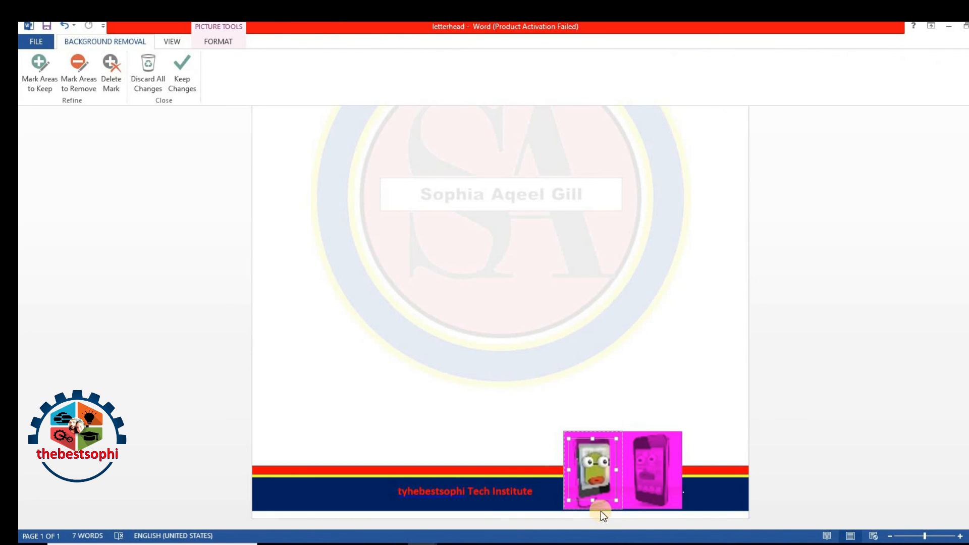
drag(597, 499, 591, 510)
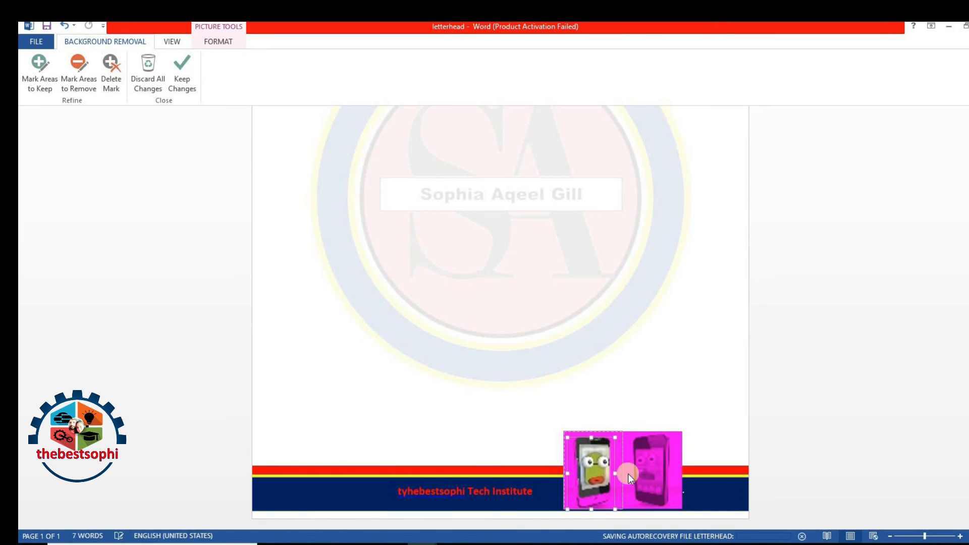
Step: Mark the phone's base and both side edges as areas to keep, and extend the detection area to the picture's top
click(56, 91)
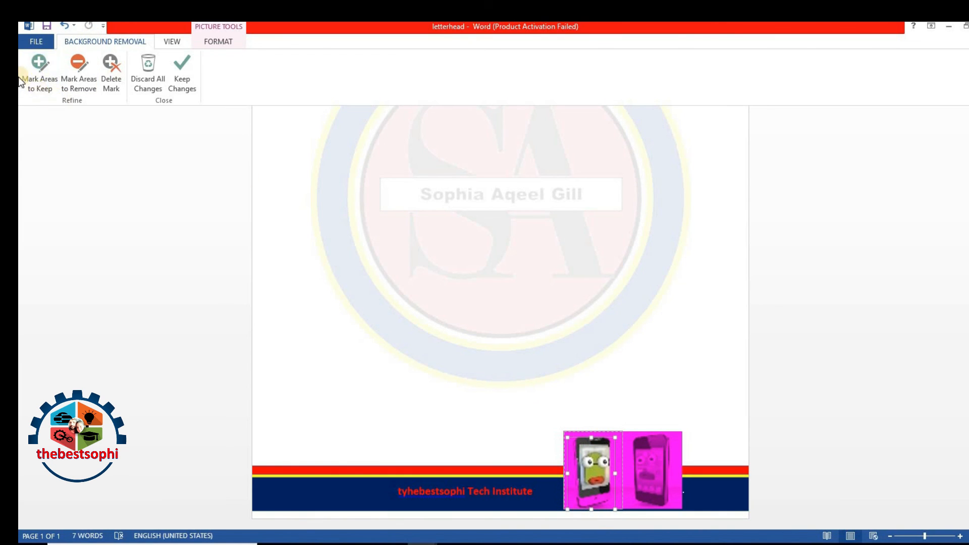
click(587, 500)
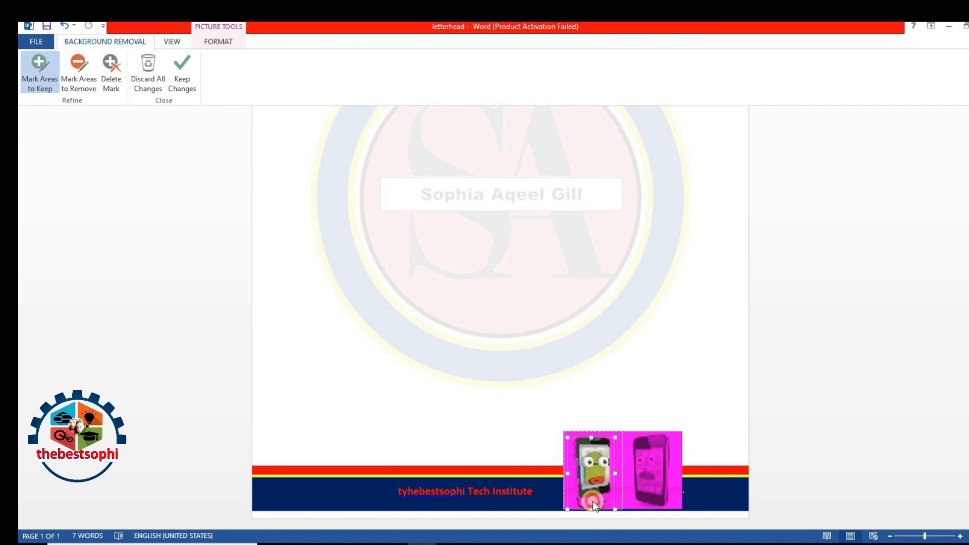
drag(608, 494, 576, 437)
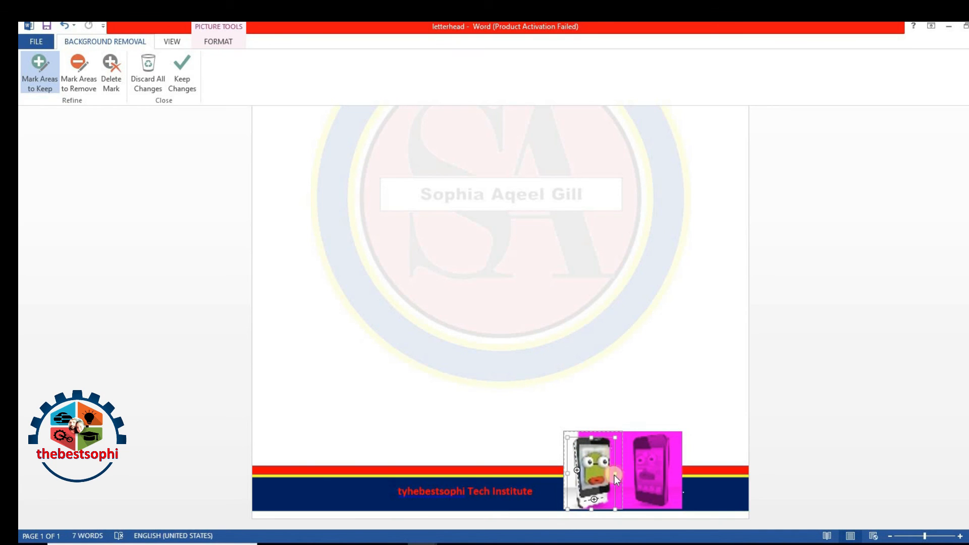
click(612, 504)
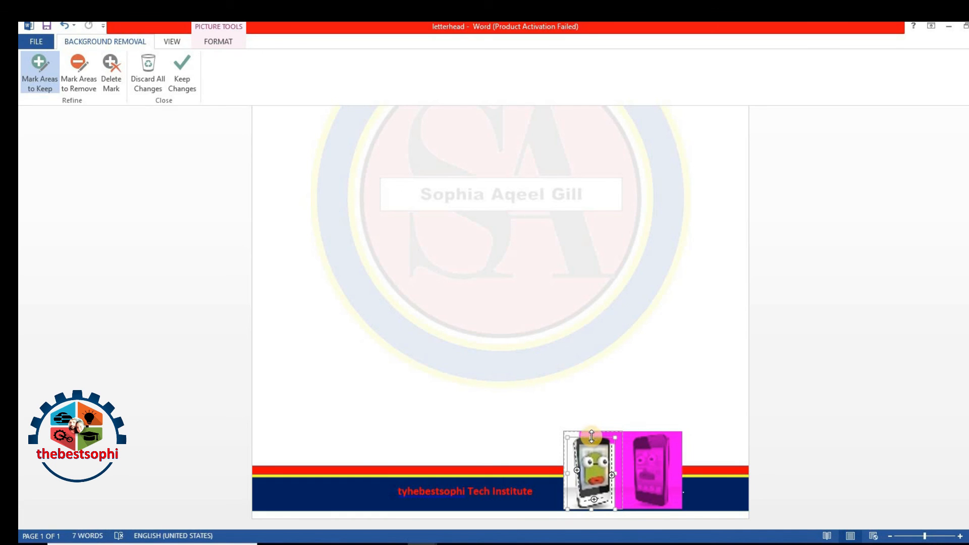
click(612, 467)
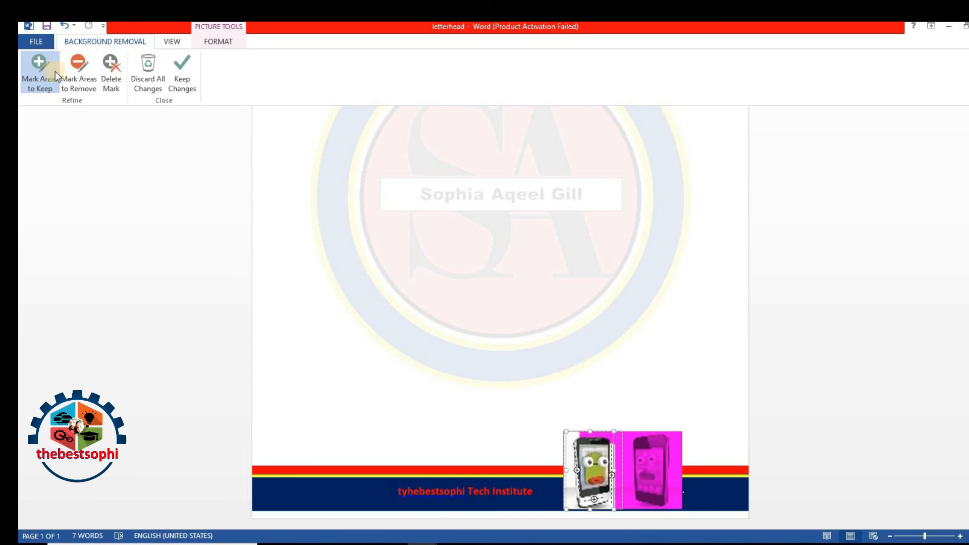
Step: Mark the white area left of the phone for removal and apply the background removal
click(79, 76)
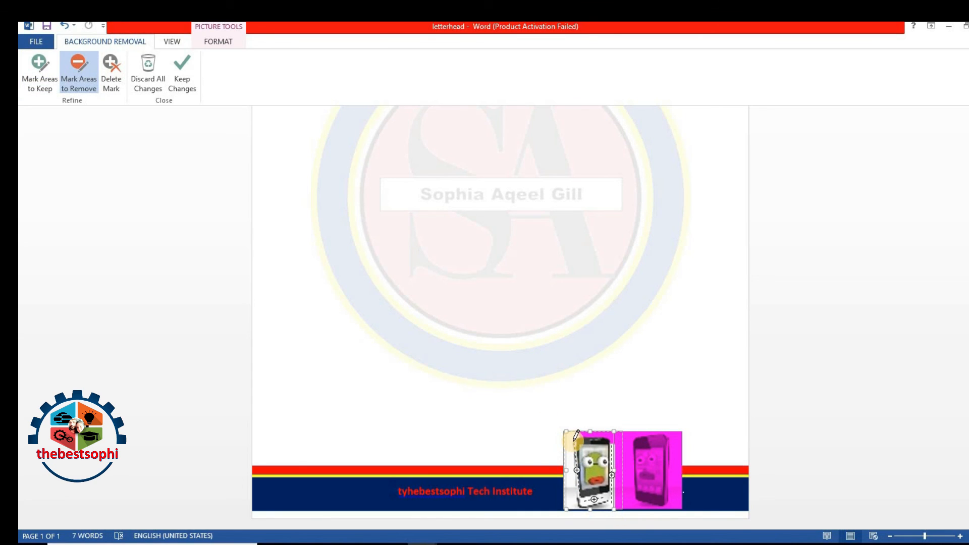
drag(574, 515, 575, 517)
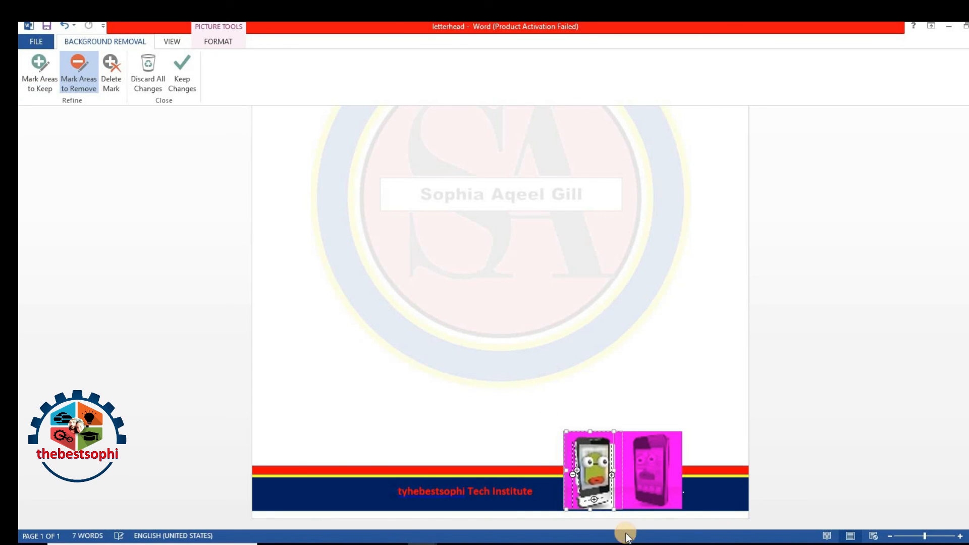
click(629, 376)
scroll(637, 434, down, 3)
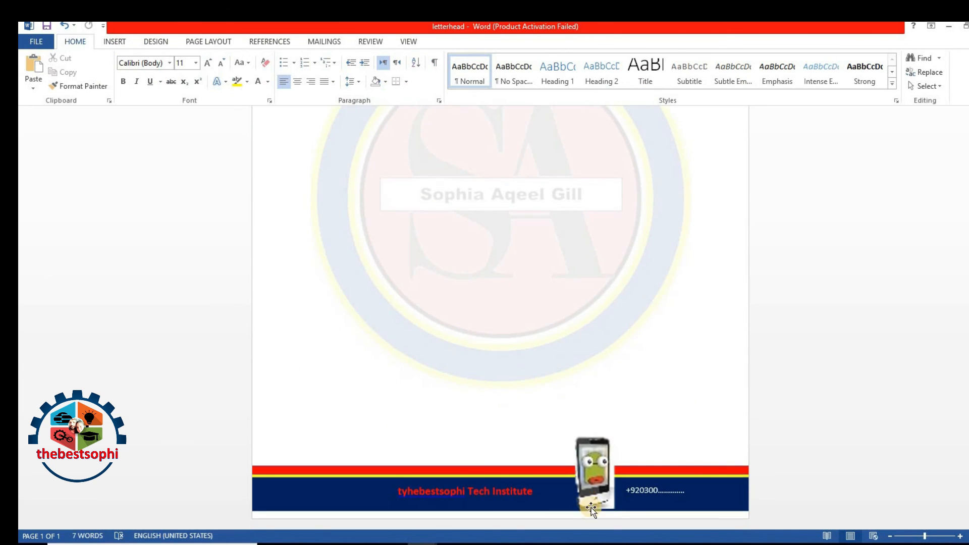
Step: Shrink the phone picture to fit inside the navy footer bar and place it just before the contact number
click(598, 472)
drag(616, 439, 607, 451)
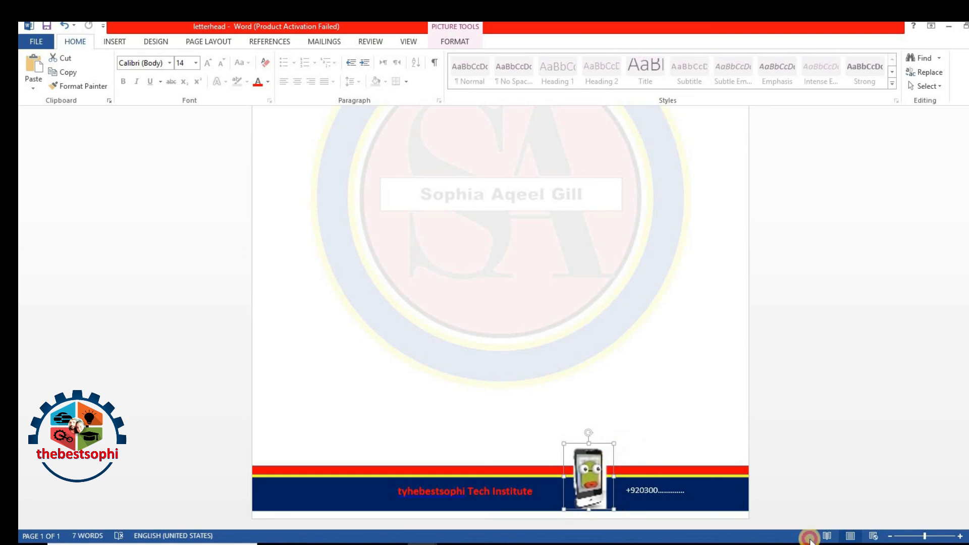
click(890, 536)
click(889, 536)
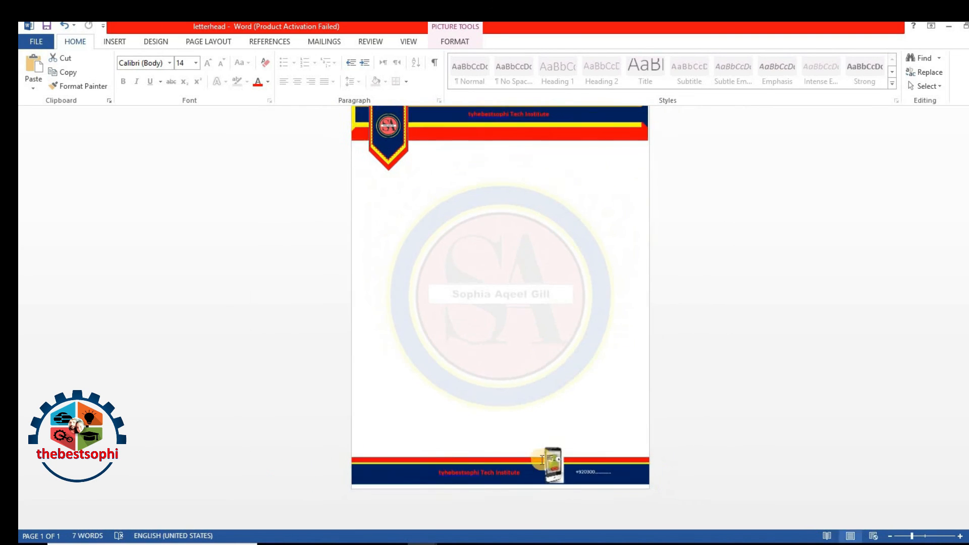
drag(569, 468, 566, 497)
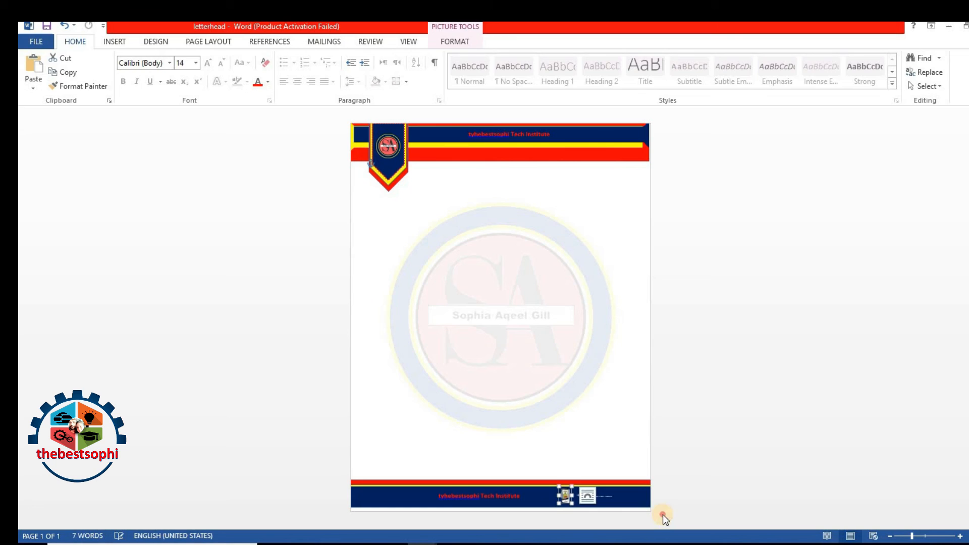
click(664, 516)
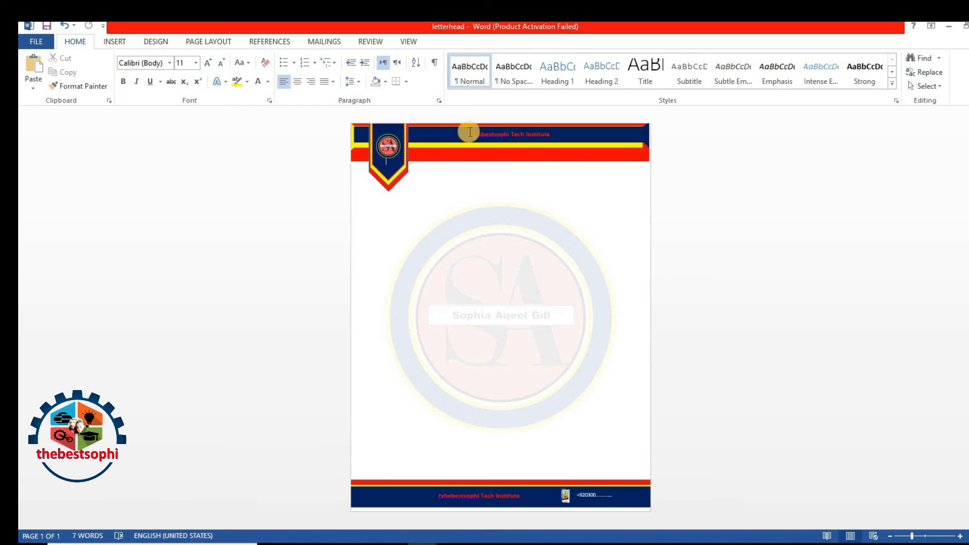
Step: Set the header heading "tyhebestsophi Tech Institute" to white text
drag(470, 134, 563, 138)
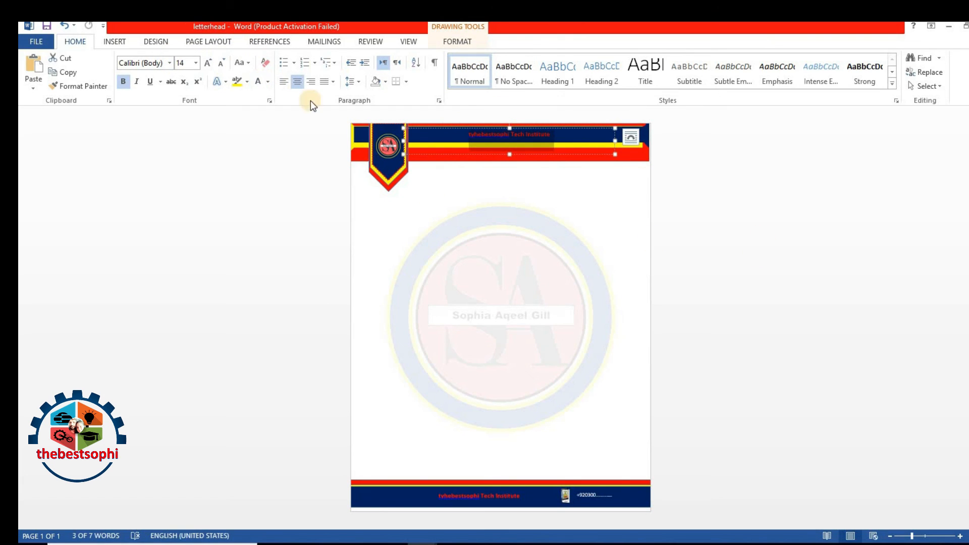
click(759, 292)
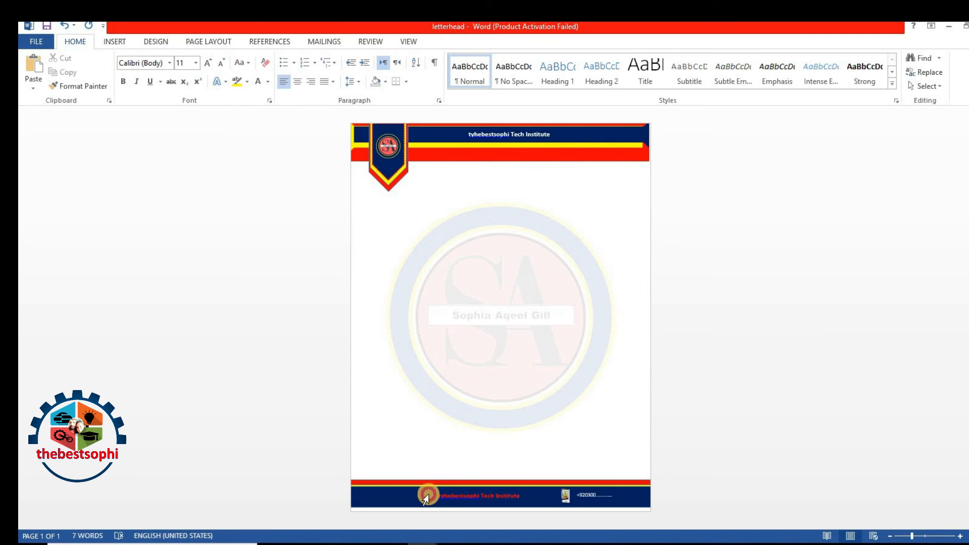
Step: Set the footer heading "tyhebestsophi Tech Institute" to white text
drag(426, 497, 537, 496)
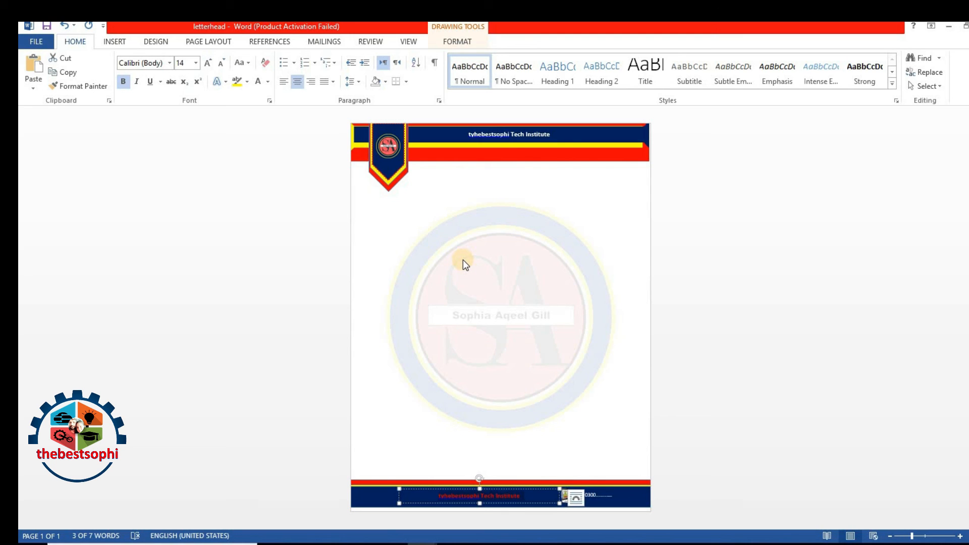
click(441, 496)
click(528, 500)
key(ctrl+a)
click(258, 84)
click(723, 442)
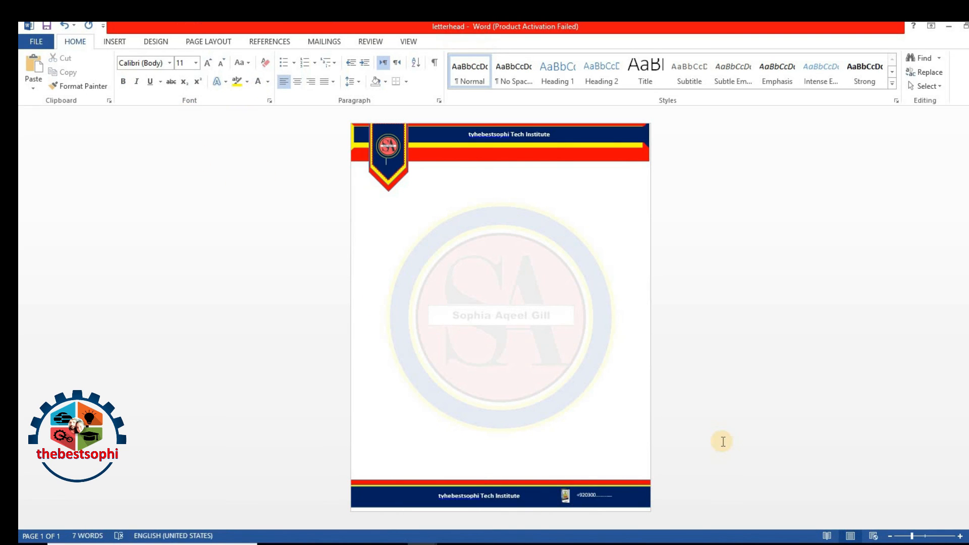
Step: Select the phone picture in the footer bar
click(565, 498)
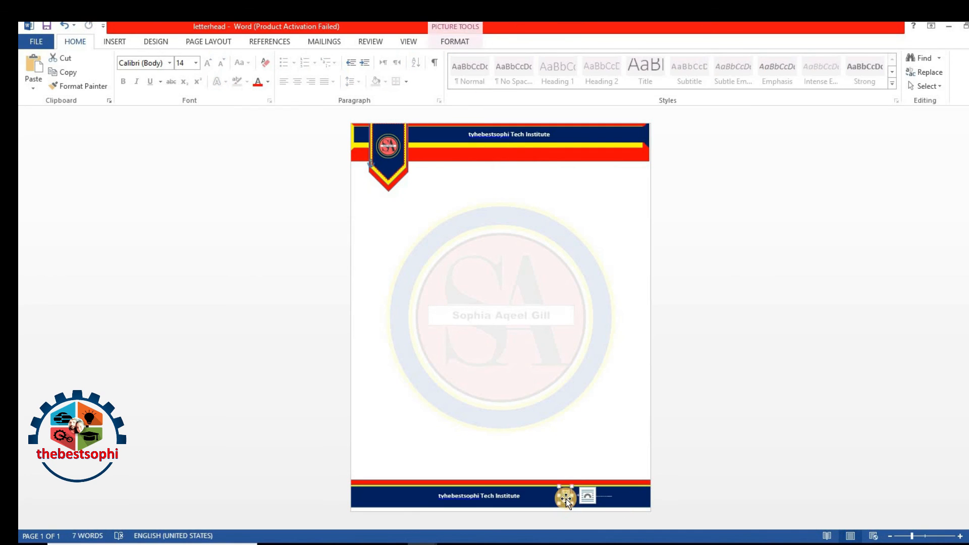